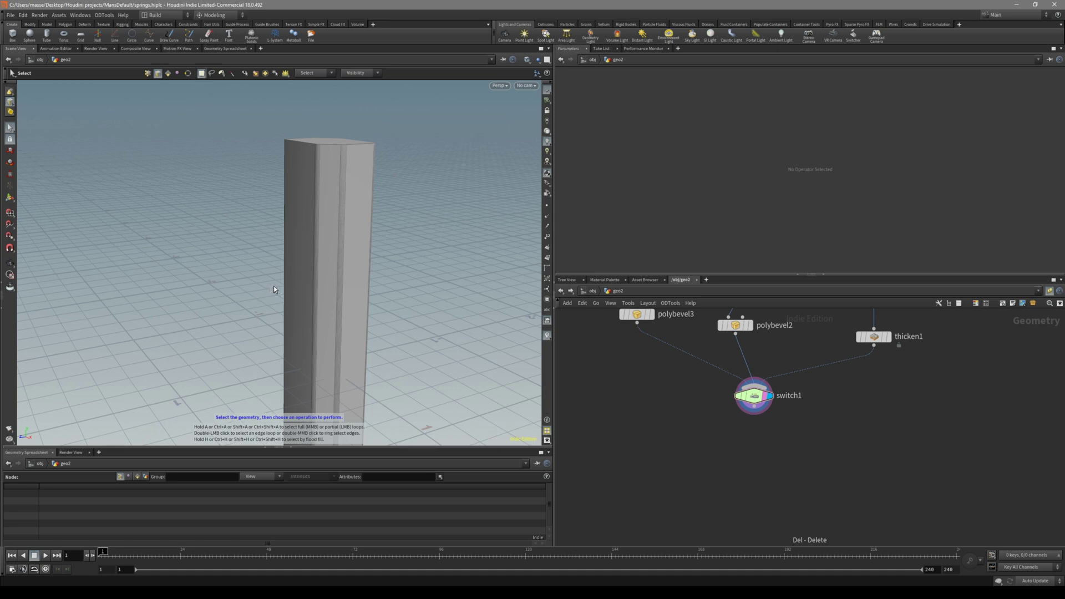
Step: Set the switch1 node's selected input to 0 to output the polybevel3 branch and inspect the column
left_click_drag(279, 294, 361, 335, "alt")
middle_click_drag(661, 389, 639, 458)
left_click(713, 458)
key("Escape")
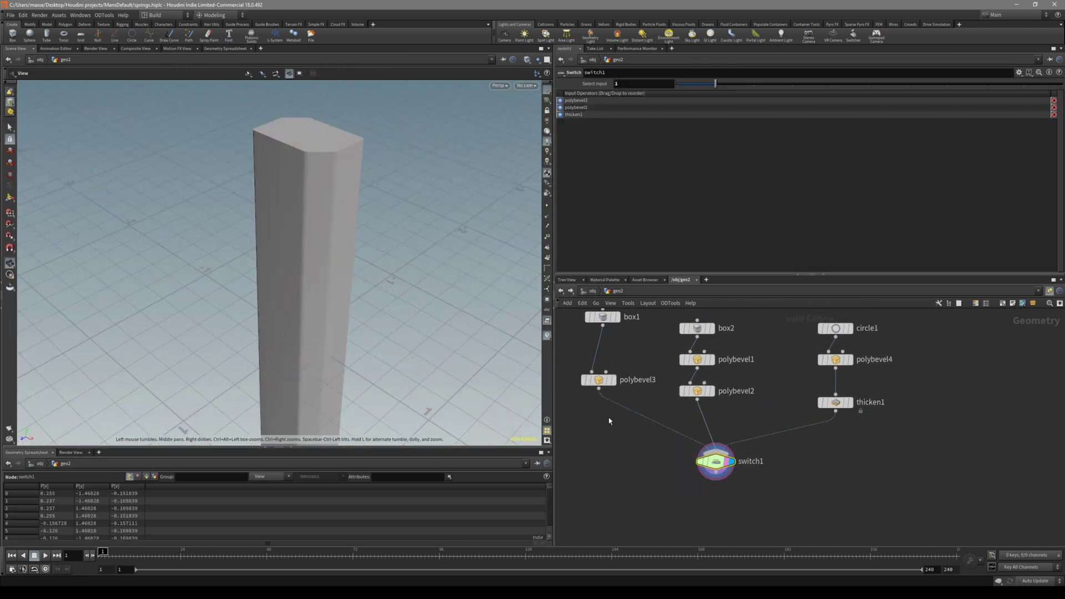
left_click_drag(694, 443, 694, 438)
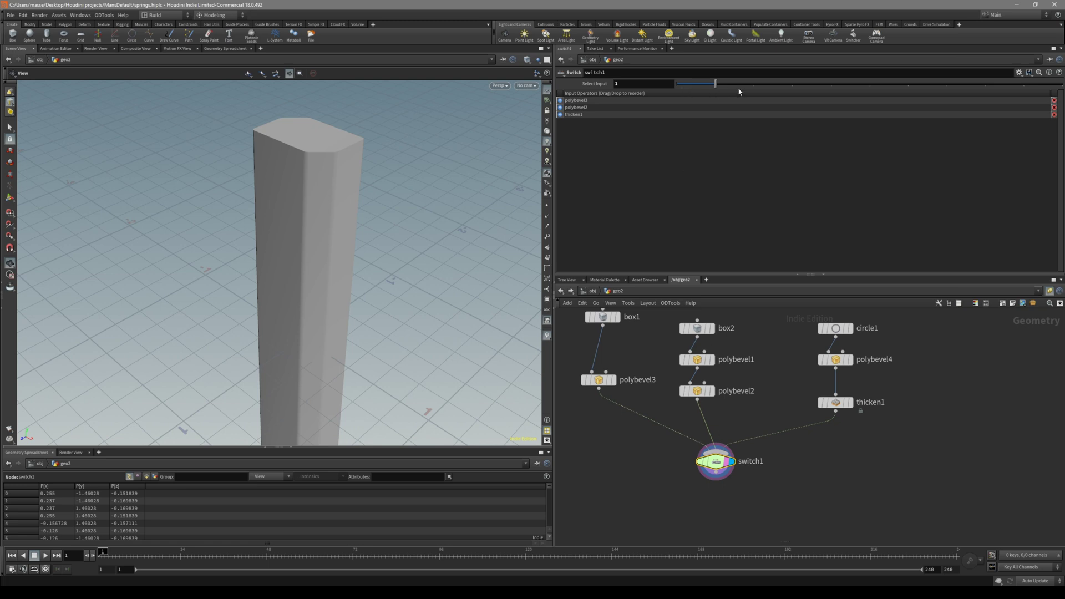
left_click_drag(715, 83, 678, 89)
key("space+2")
key("space+1")
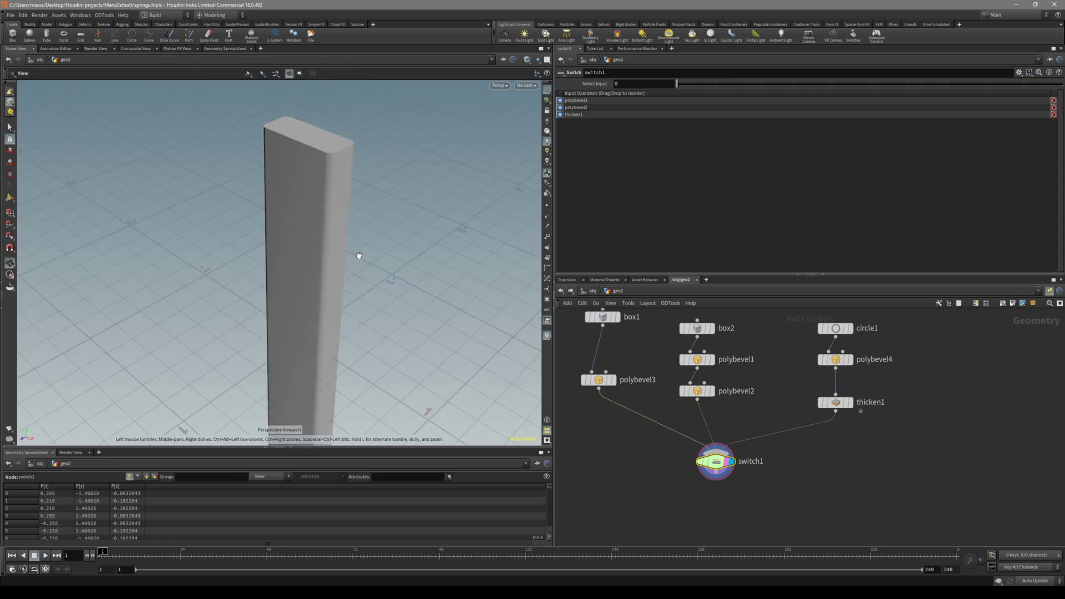
Step: Add a Labs Spiral node to the network beside switch1
key("Tab")
type("spir")
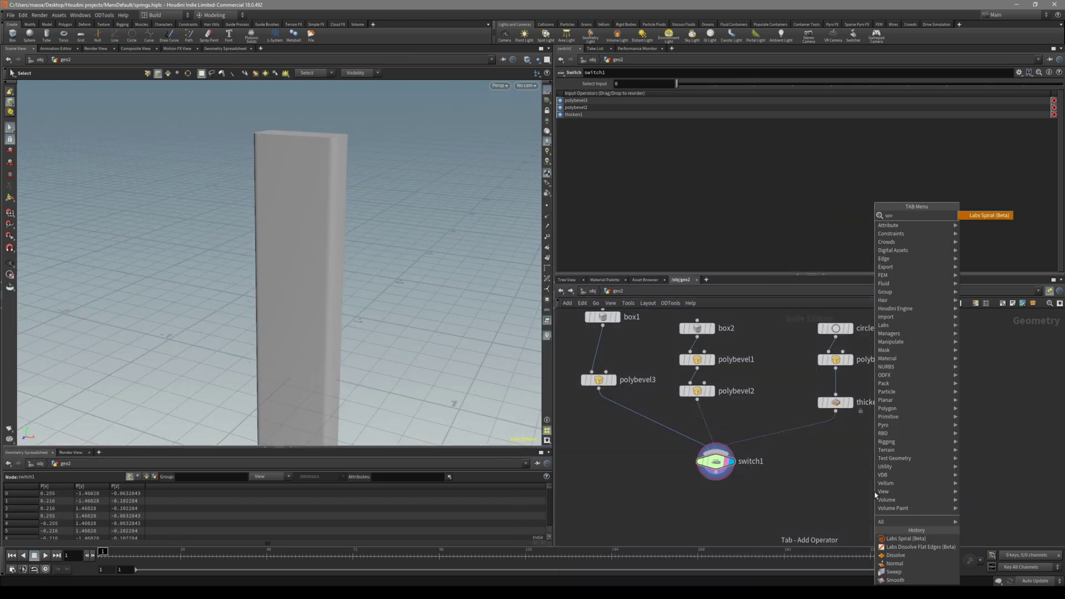
key("Return")
left_click(849, 494)
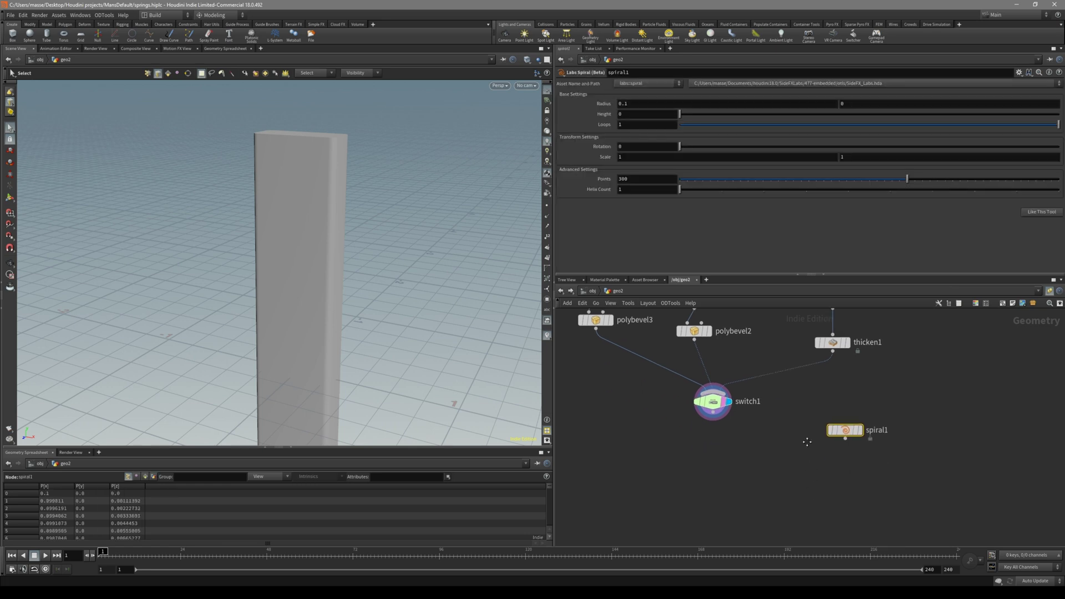
Step: Display the spiral and set its height to 0.18, its rotation to 2.8 and its loops to 12
key("space+g")
left_click_drag(405, 360, 377, 297)
left_click_drag(691, 120, 693, 118)
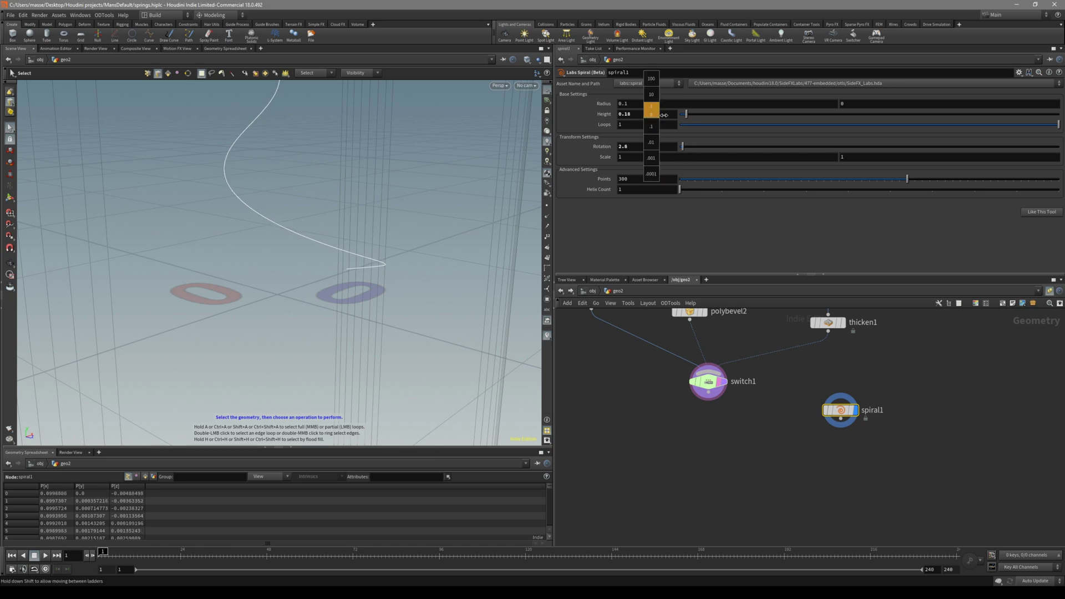
middle_click_drag(664, 116, 702, 115)
scroll(355, 153, "down", 3)
left_click_drag(238, 188, 396, 262, "alt")
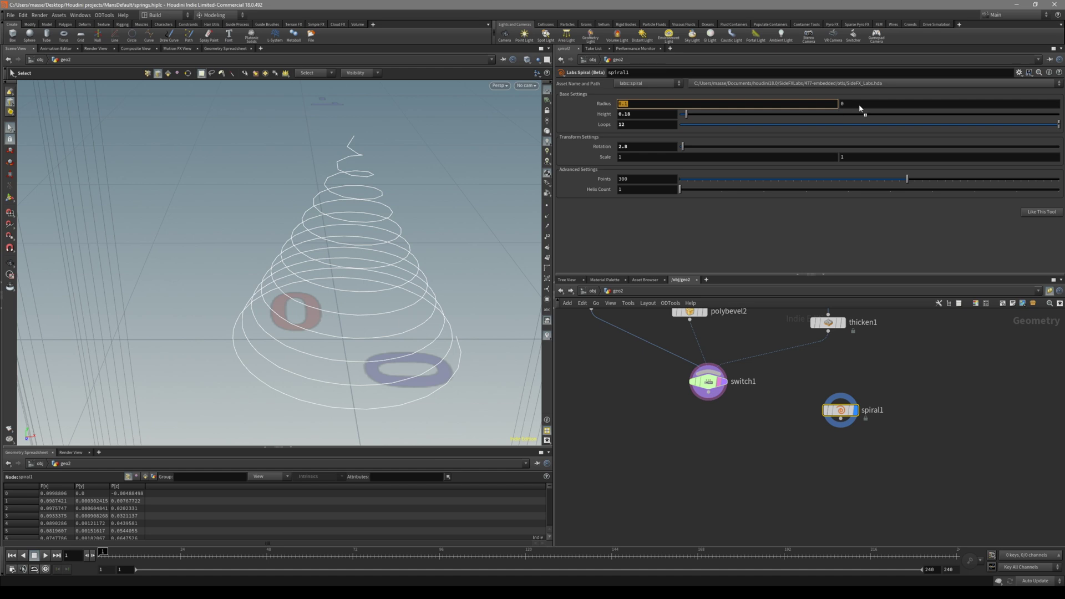
Step: Link the spiral's second radius value to its first one with a relative channel reference
left_click_drag(860, 108, 858, 106)
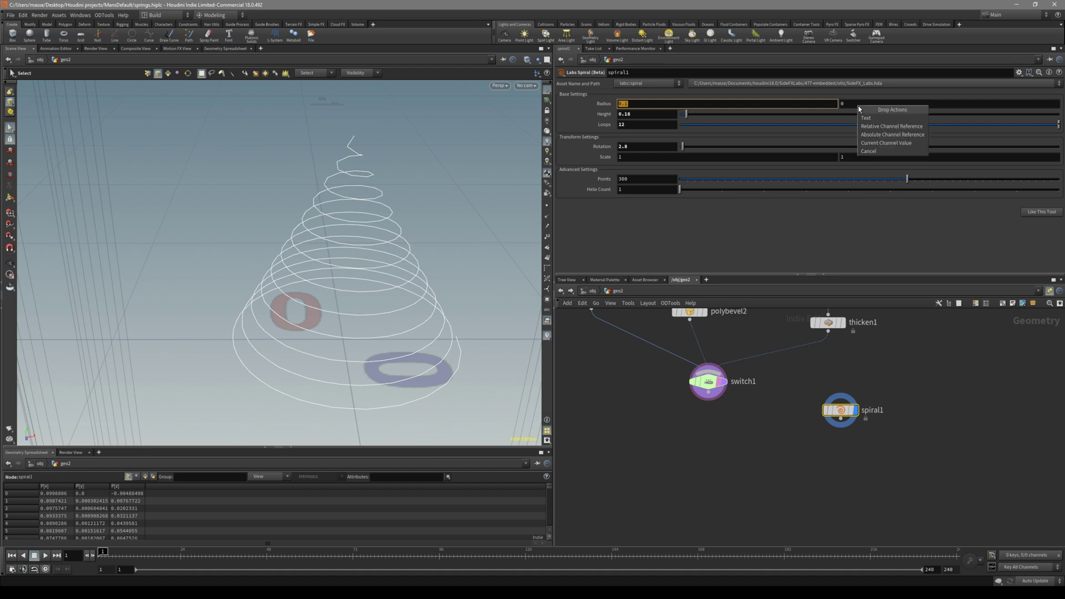
left_click(893, 128)
left_click_drag(375, 178, 406, 180)
key("s")
Step: Enlarge the spiral's radius to 0.34 so it surrounds the column's profile, checking the fit from above
middle_click_drag(677, 104, 692, 109)
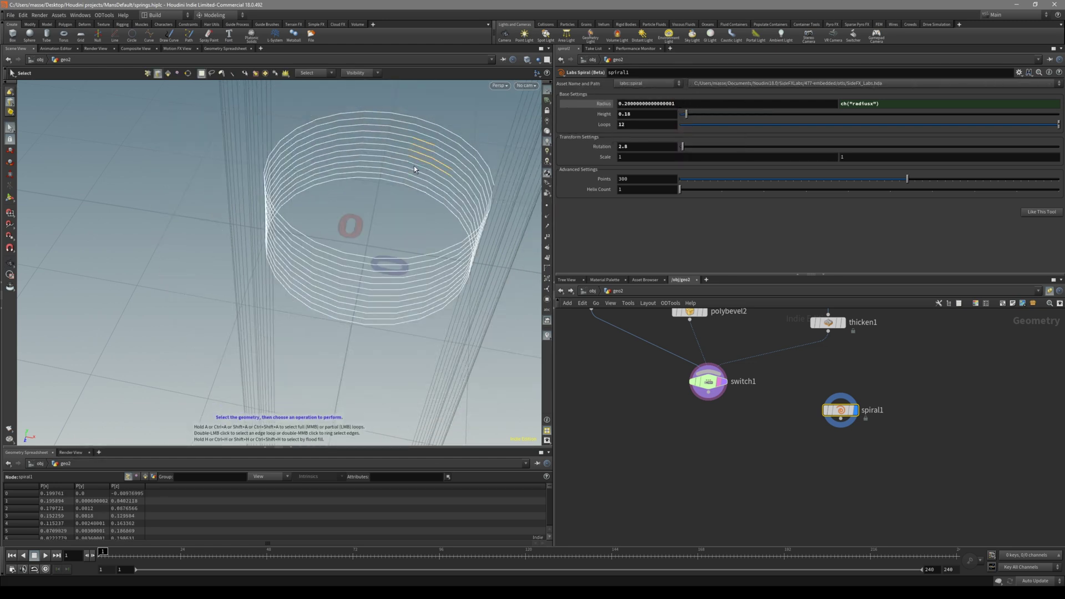
key("space+2")
right_click_drag(419, 166, 466, 251)
right_click_drag(323, 257, 428, 216)
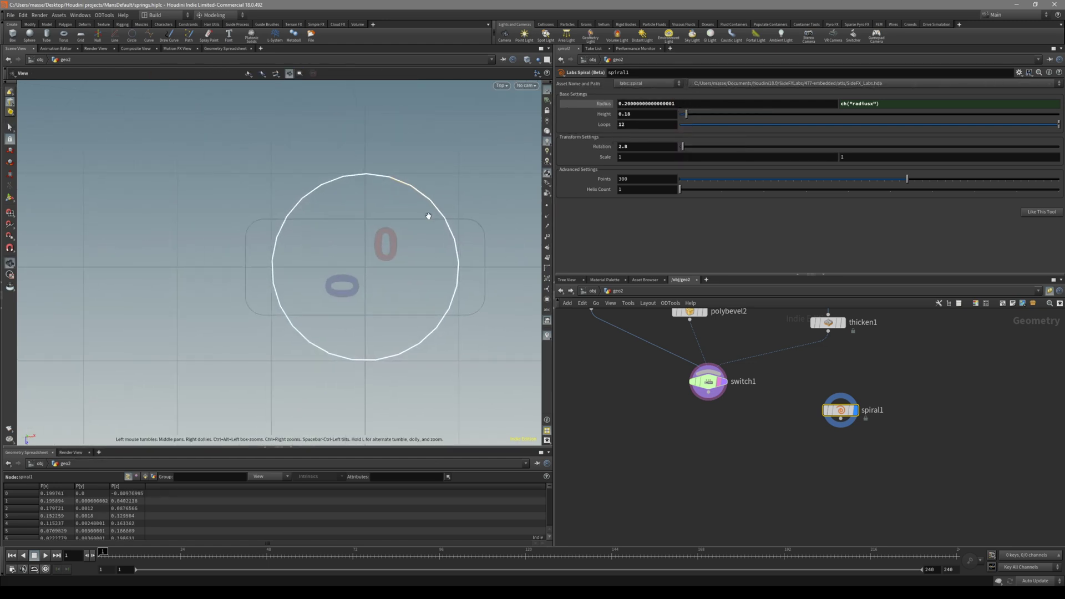
mouse_move(688, 105)
middle_mouse_down()
mouse_move(706, 105)
mouse_move(676, 112)
mouse_move(698, 111)
middle_mouse_up()
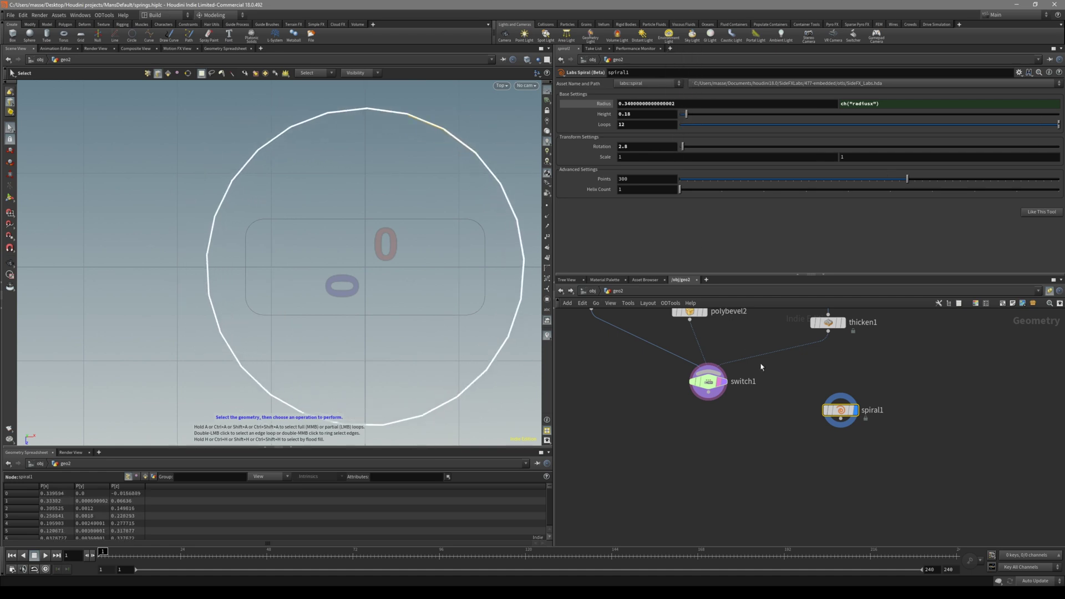
middle_click_drag(511, 232, 461, 269, "alt")
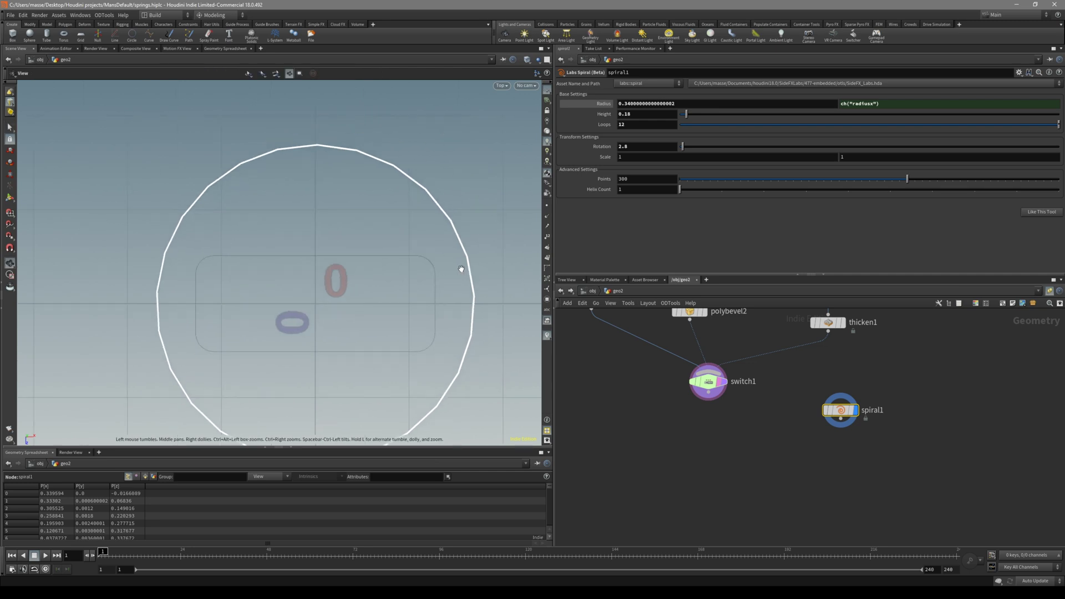
middle_click_drag(681, 106, 682, 109)
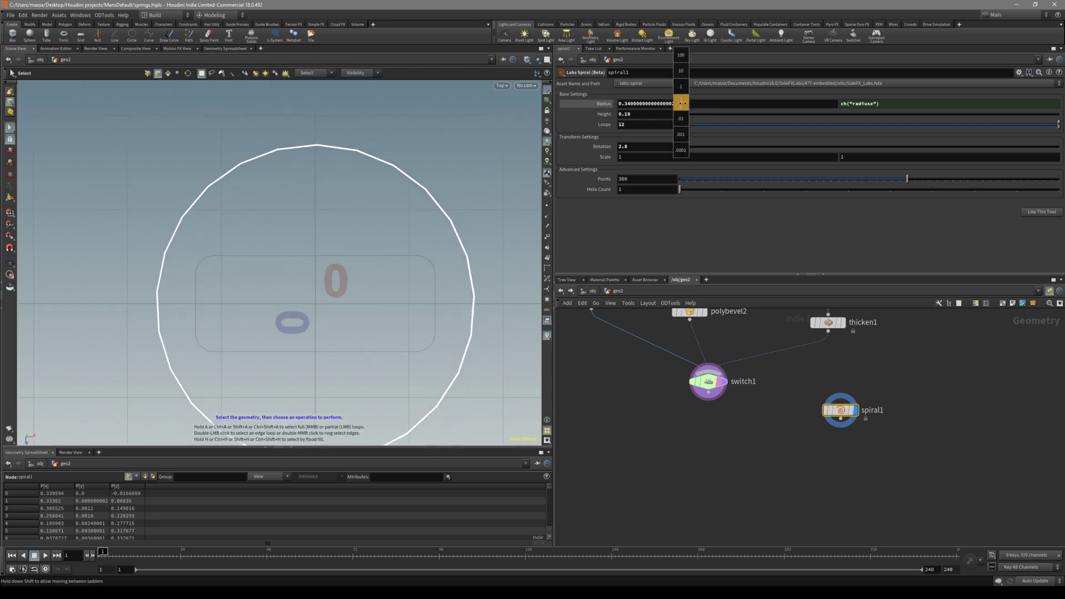
Step: Set the switch1 node's selected input to 1 to use the polybevel2 branch
middle_click_drag(740, 334, 742, 365)
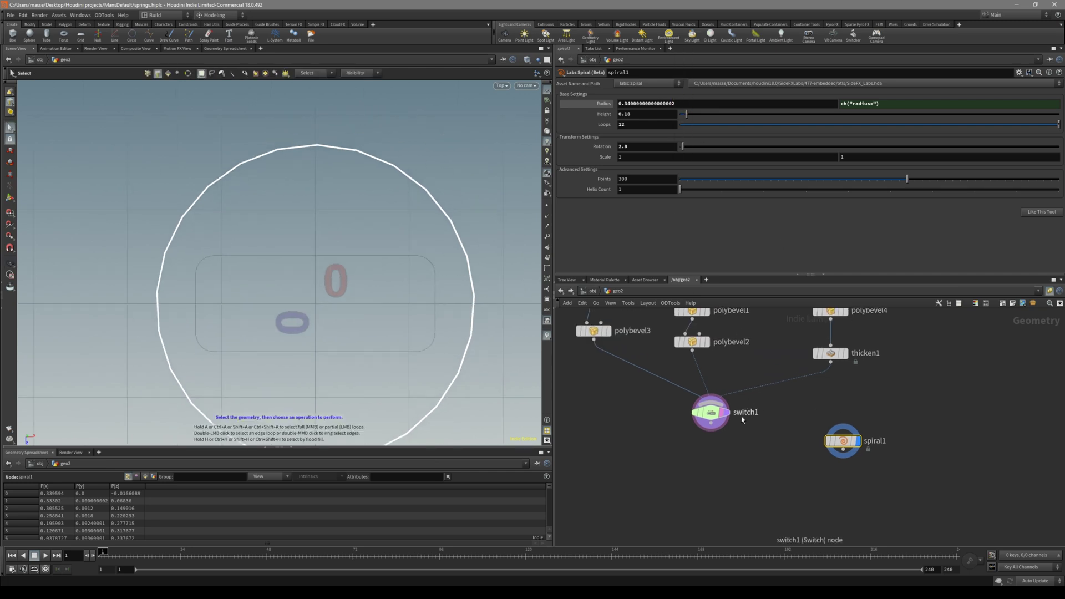
middle_click_drag(742, 420, 727, 452)
left_click(701, 470)
mouse_move(685, 89)
left_mouse_down()
mouse_move(746, 96)
mouse_move(701, 101)
left_mouse_up()
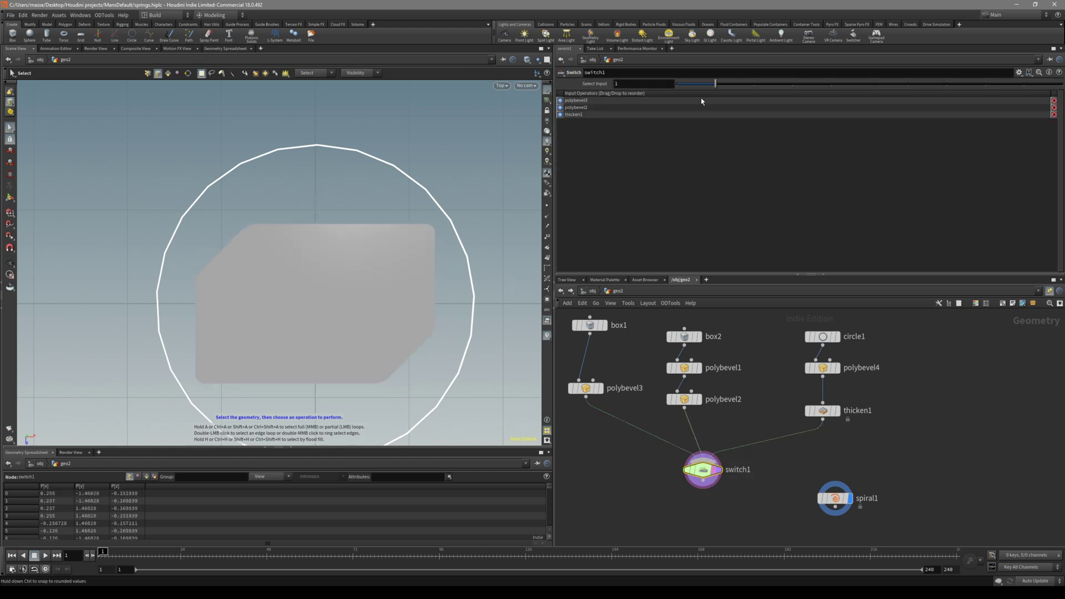
Step: Set the spiral1 node's radius to 0.32 around the chamfered column and check it in perspective
left_click(825, 503)
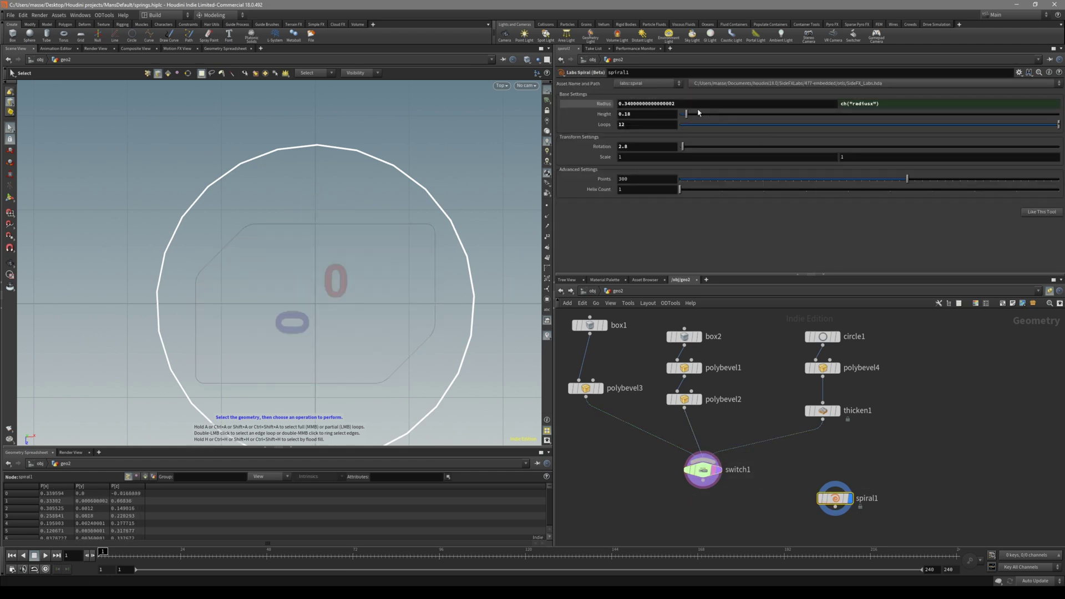
middle_click_drag(687, 117, 676, 126)
middle_click_drag(386, 307, 415, 256, "alt")
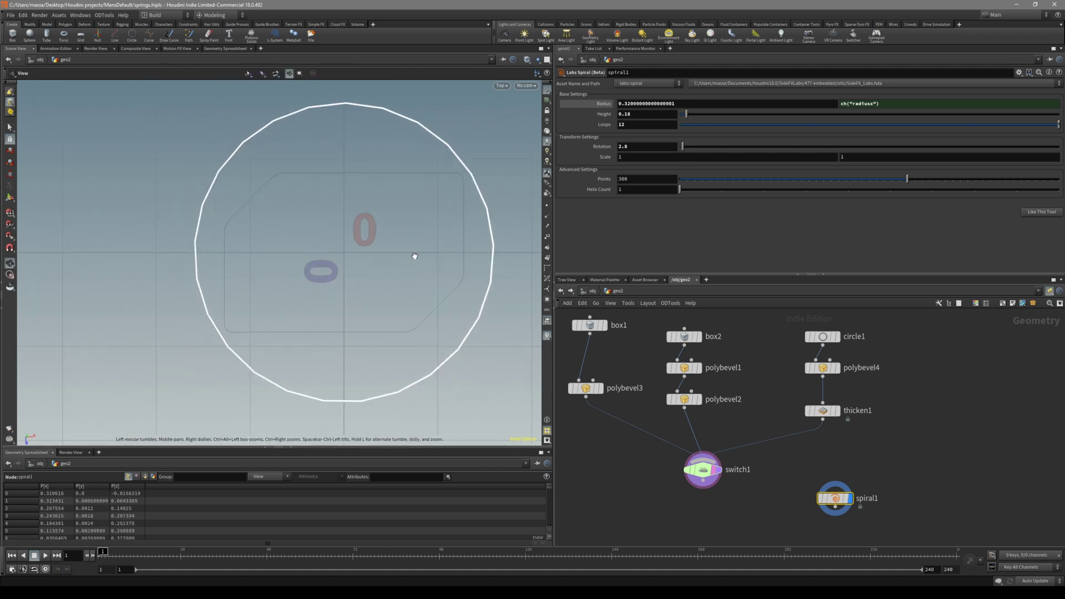
left_click_drag(414, 256, 303, 259)
Step: Add a Ray node to the network below switch1 and spiral1
middle_click_drag(768, 543, 781, 477)
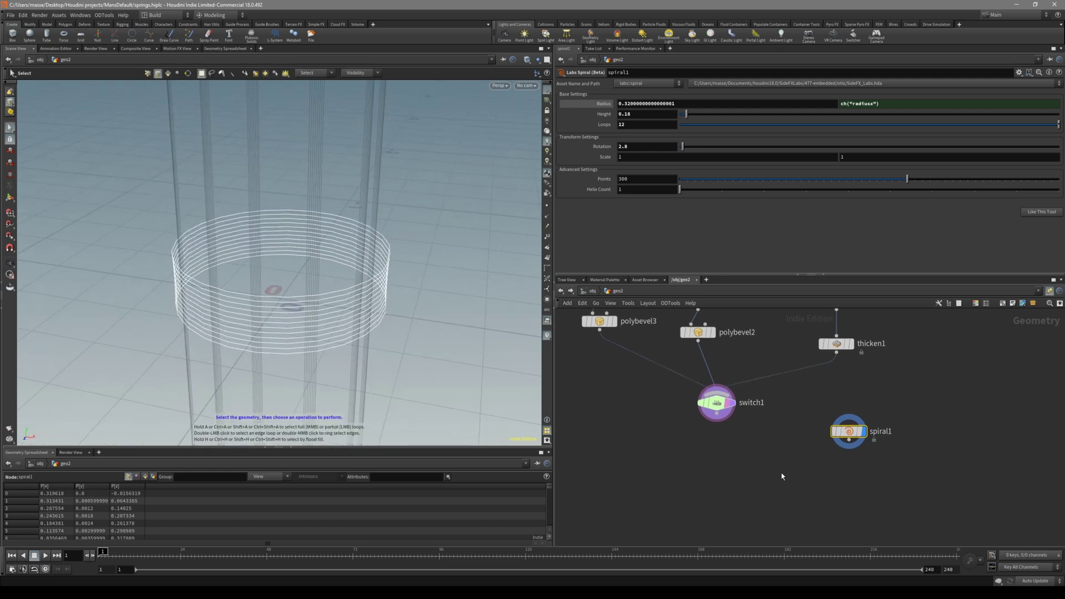
key("Tab")
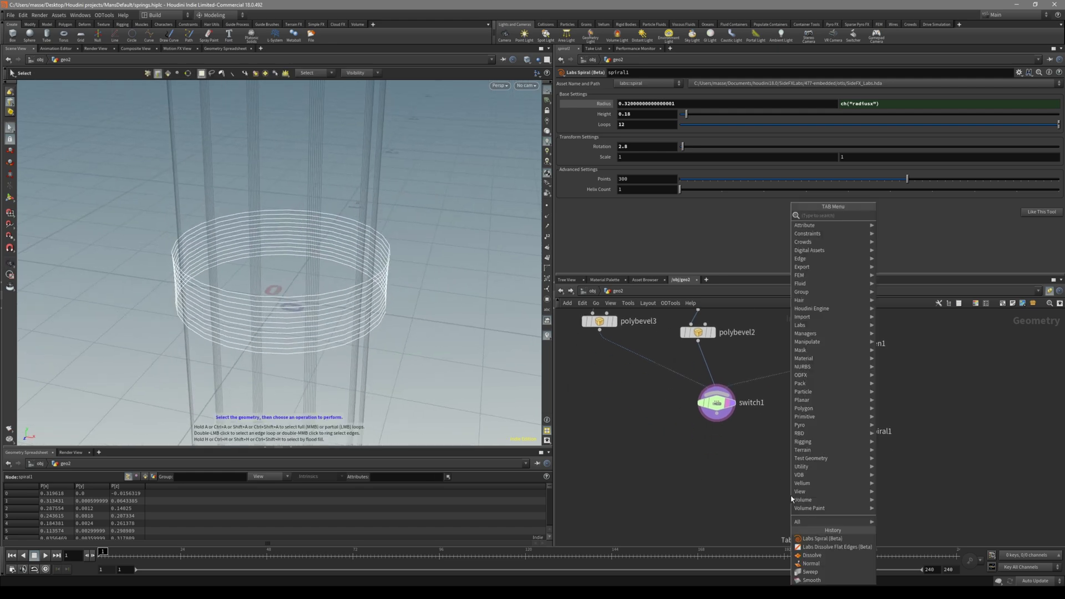
type("ray")
key("Return")
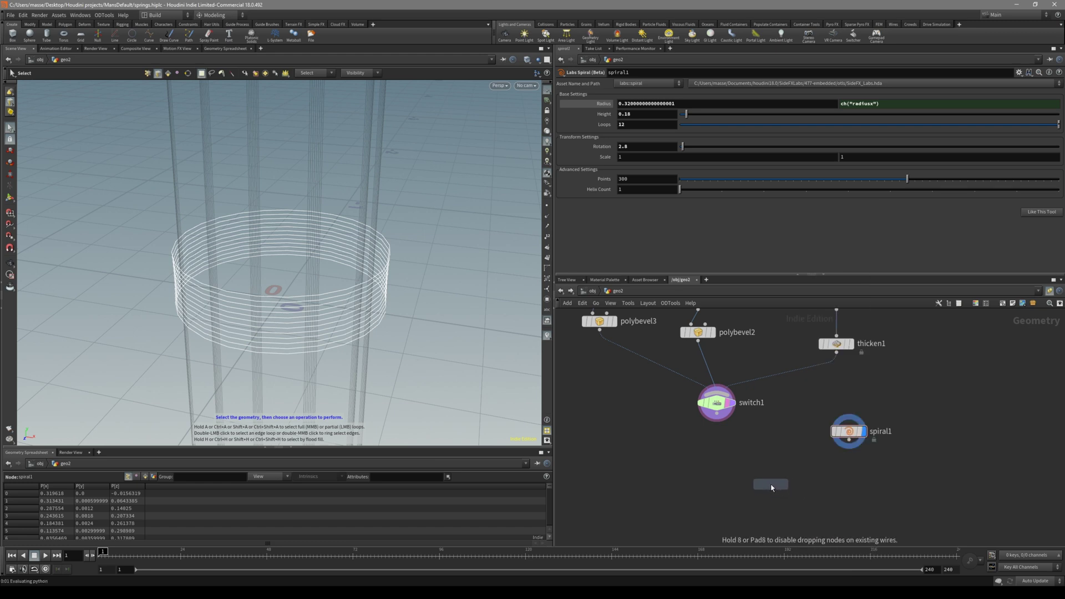
left_click(771, 486)
middle_click_drag(718, 486, 698, 441)
scroll(761, 443, "up", 3)
scroll(755, 501, "down", 2)
middle_click_drag(756, 504, 750, 520)
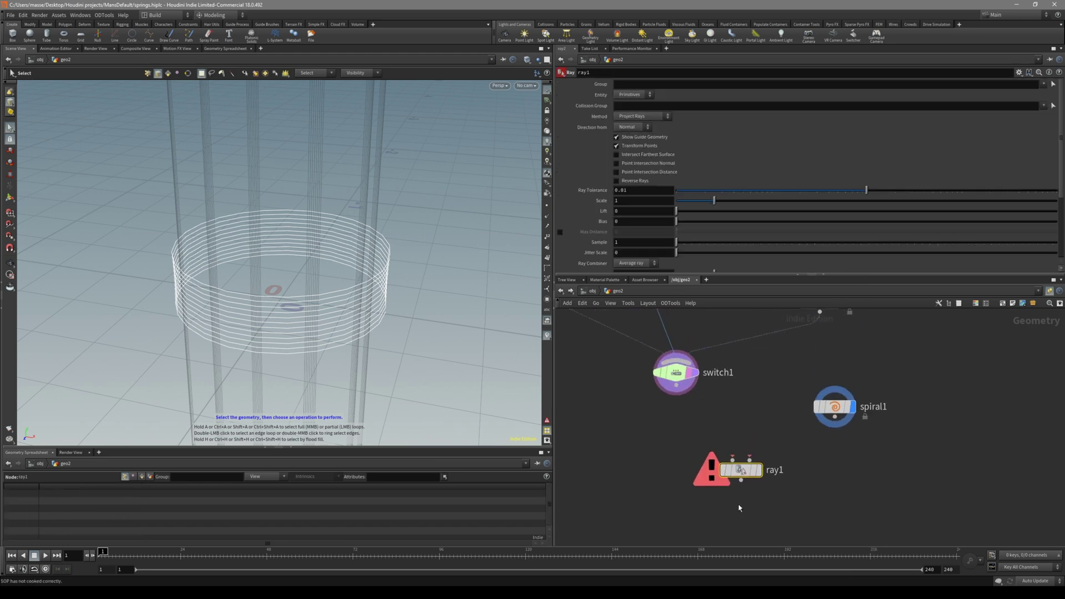
Step: Wire switch1 into the Ray node's collision input and spiral1 into its first input, moving spiral1 beneath switch1
left_click_drag(740, 470, 730, 491)
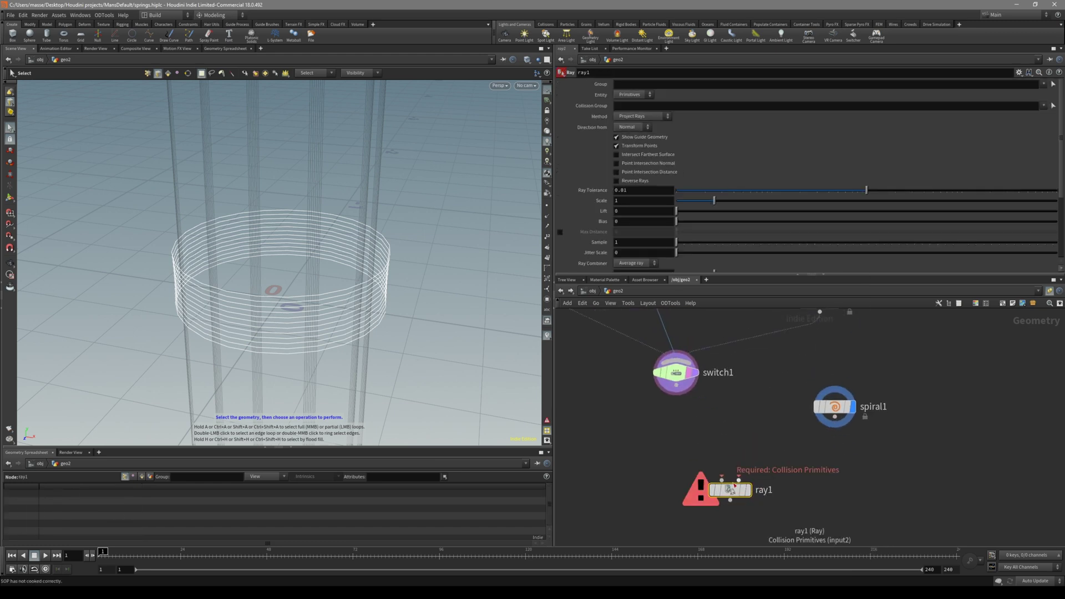
key("Escape")
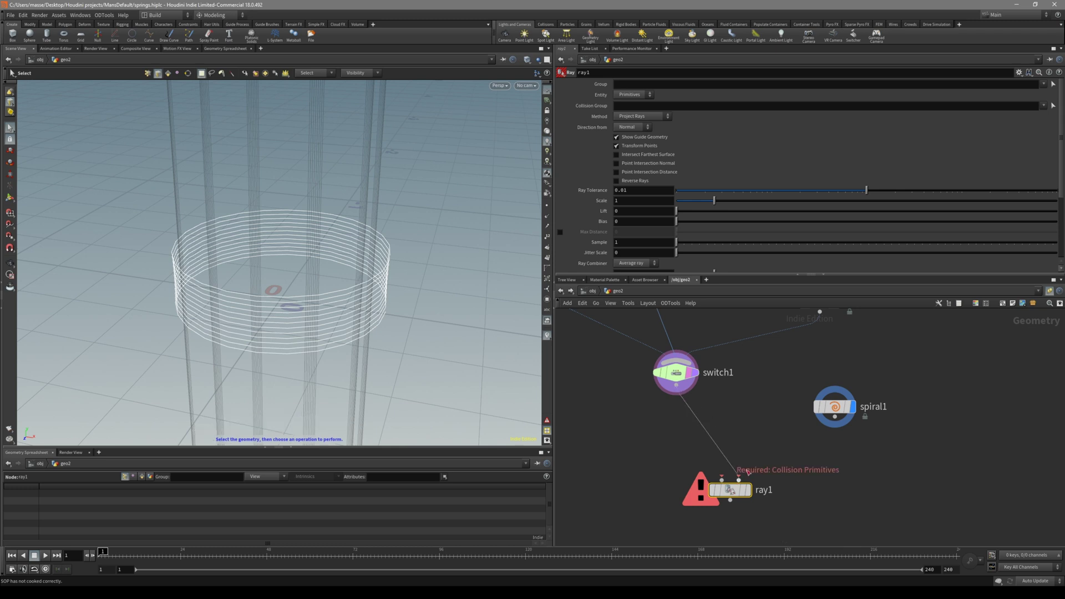
left_click_drag(734, 490, 720, 525)
middle_click_drag(782, 496, 776, 460)
left_click_drag(829, 374, 618, 415)
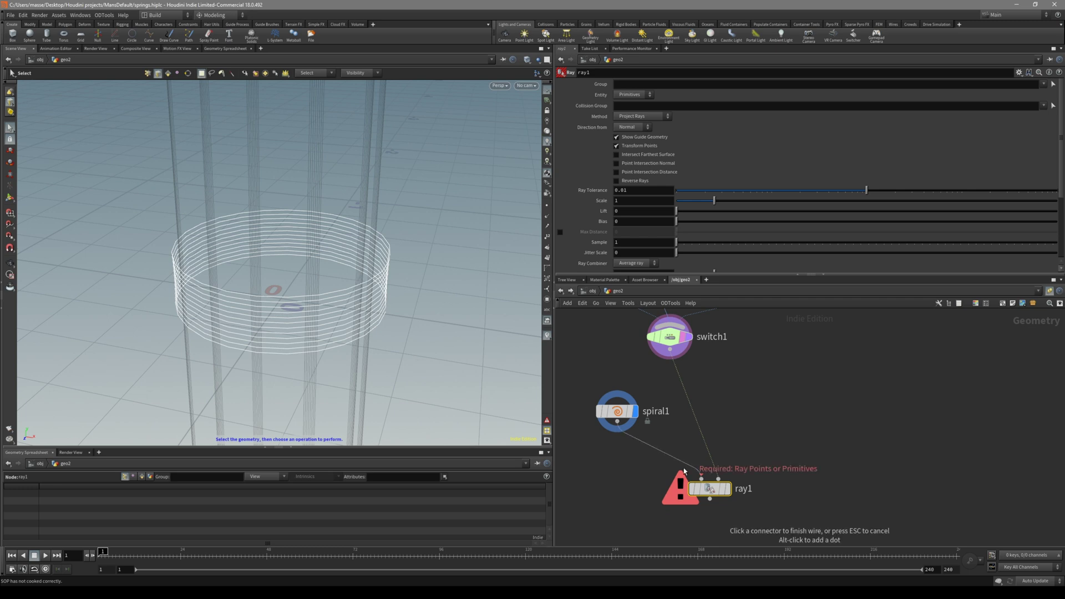
left_click(701, 478)
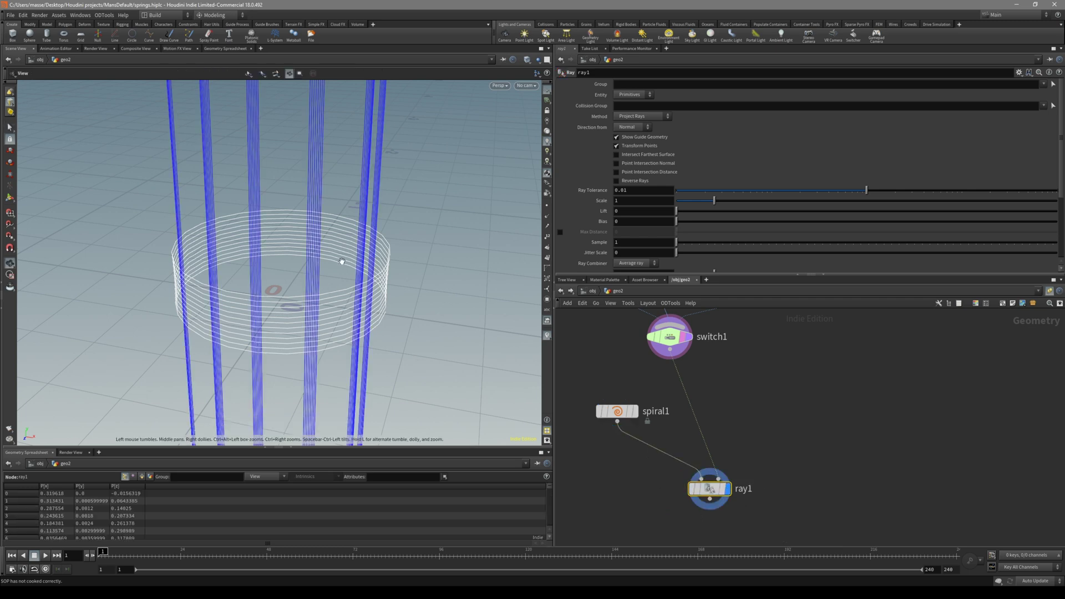
Step: Set the Ray node's entity to Points and its method to Minimum Distance, and hide the guide geometry
right_click_drag(340, 261, 259, 271, "alt")
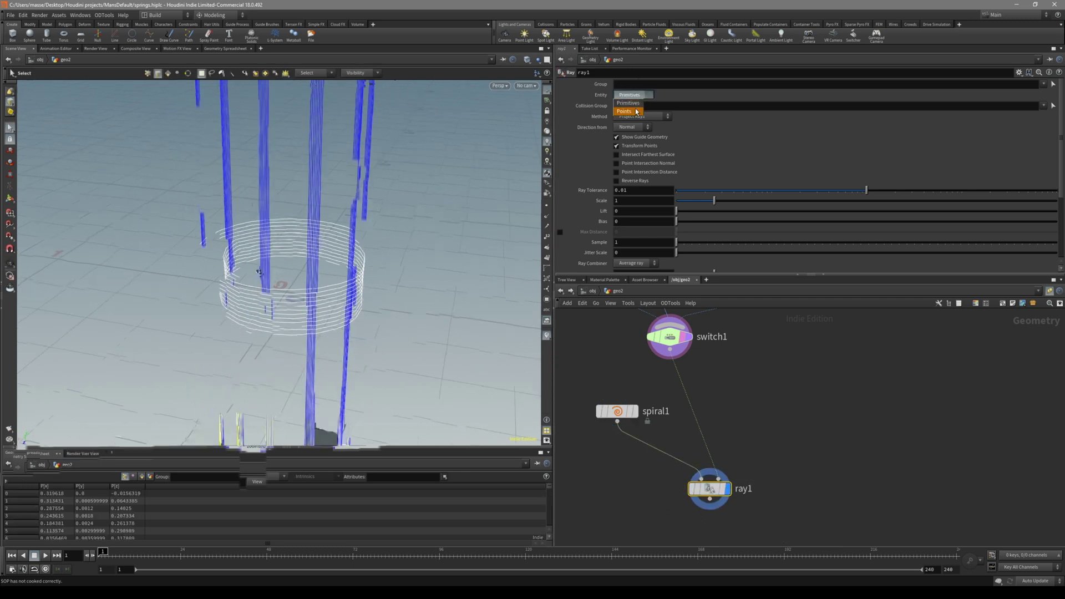
left_click(636, 111)
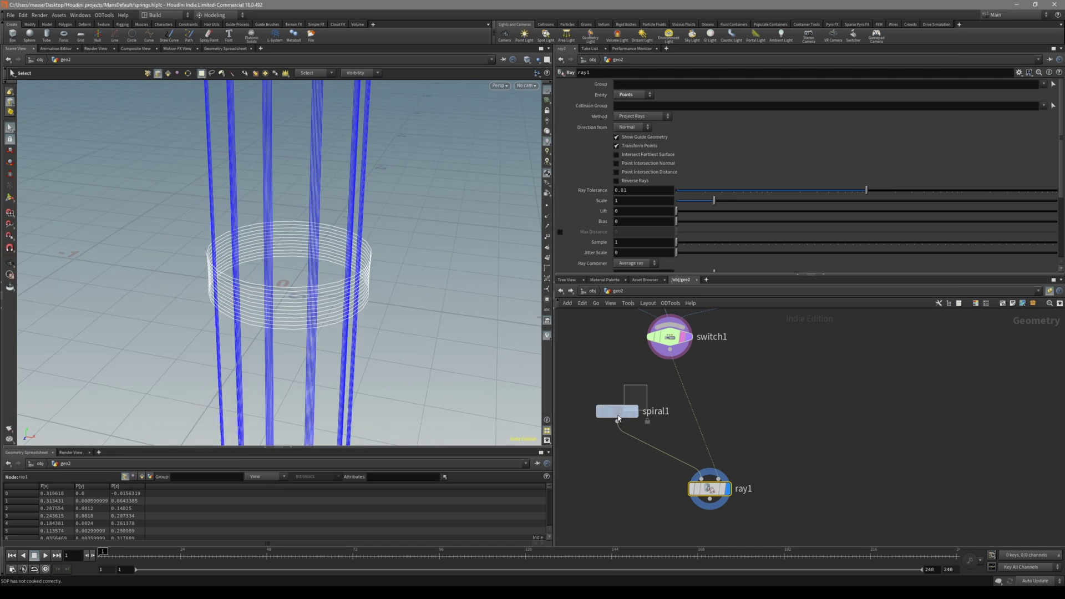
left_click(617, 411)
left_click(709, 489)
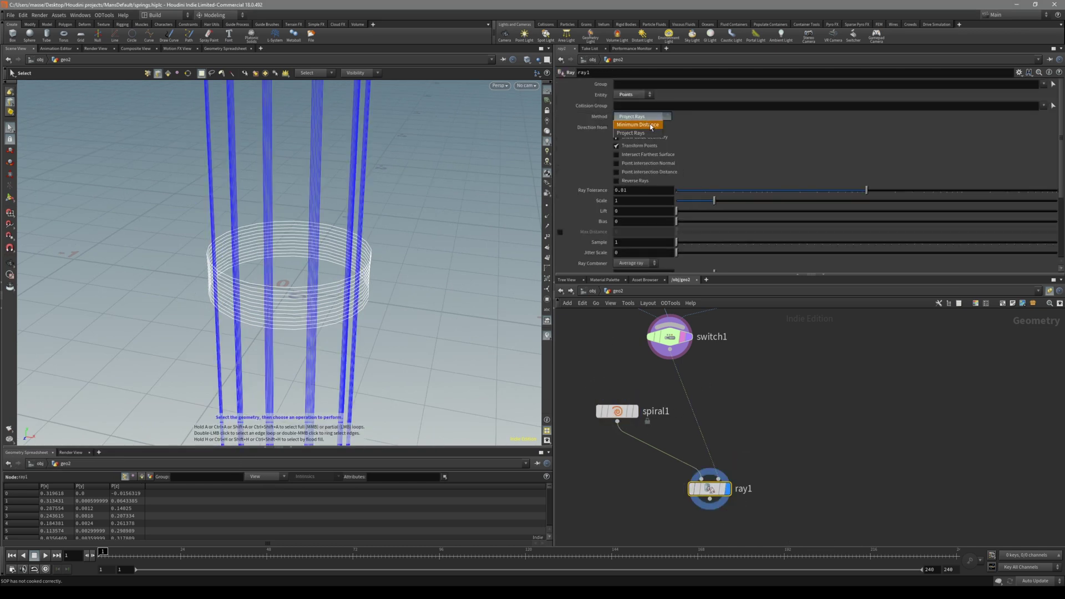
left_click(650, 125)
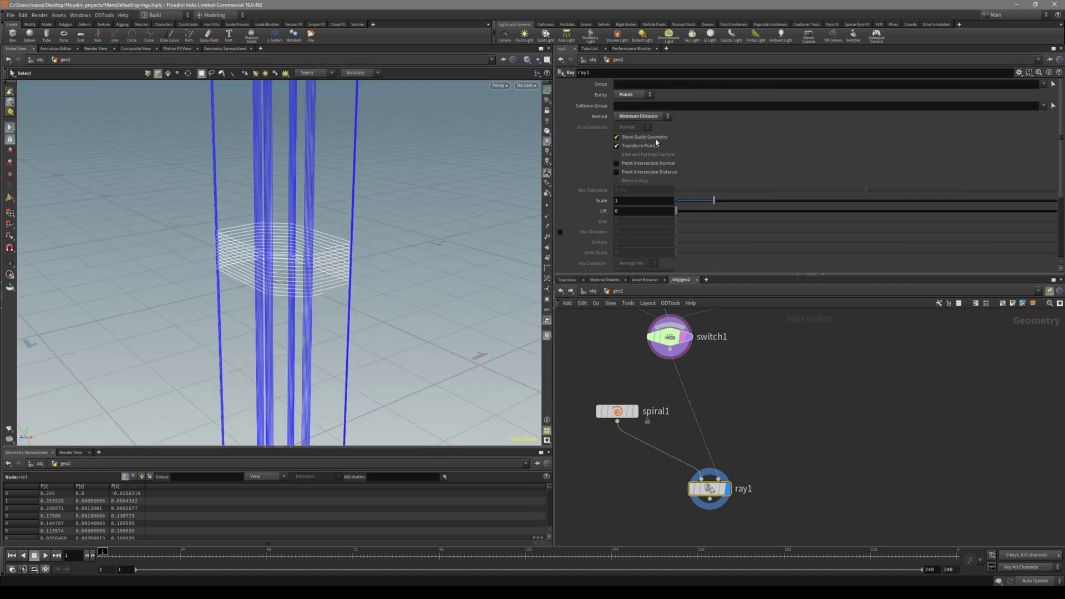
left_click(656, 139)
Step: Examine how the spiral's points wrap around the column after the ray projection
left_click_drag(303, 252, 340, 245, "alt")
right_click_drag(340, 245, 496, 238, "alt")
left_click_drag(495, 239, 399, 265)
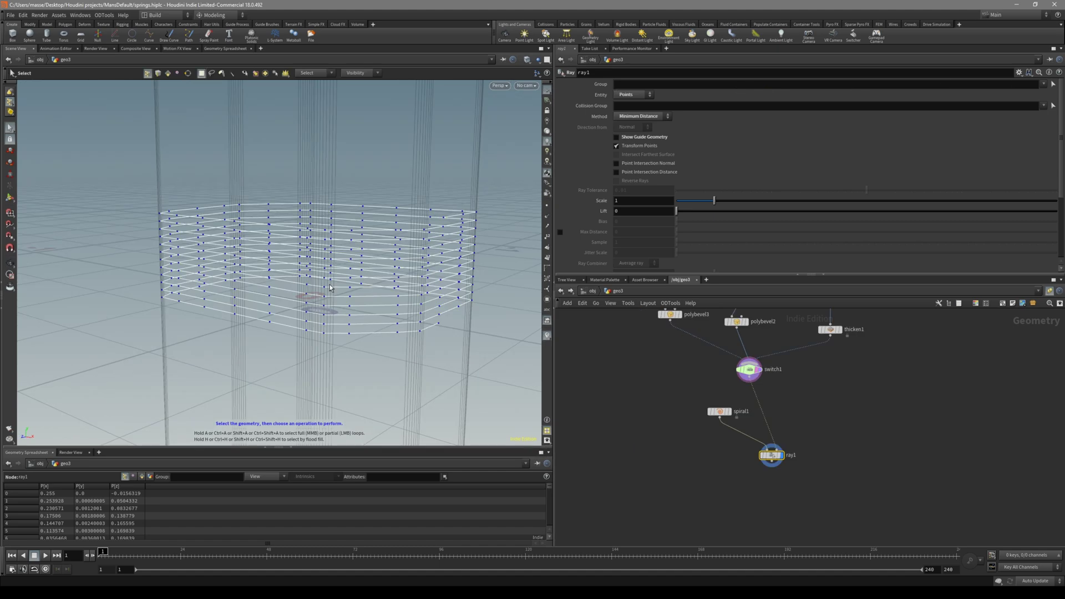
key("Escape")
left_click_drag(329, 288, 321, 261)
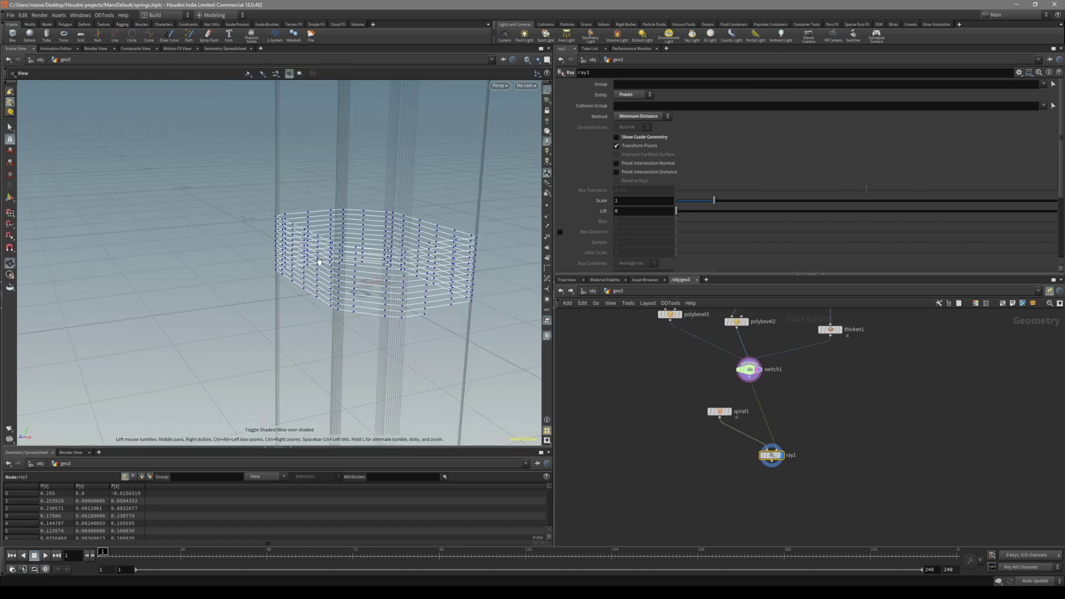
right_click_drag(320, 261, 468, 268)
left_click_drag(468, 269, 478, 259)
scroll(676, 398, "up", 2)
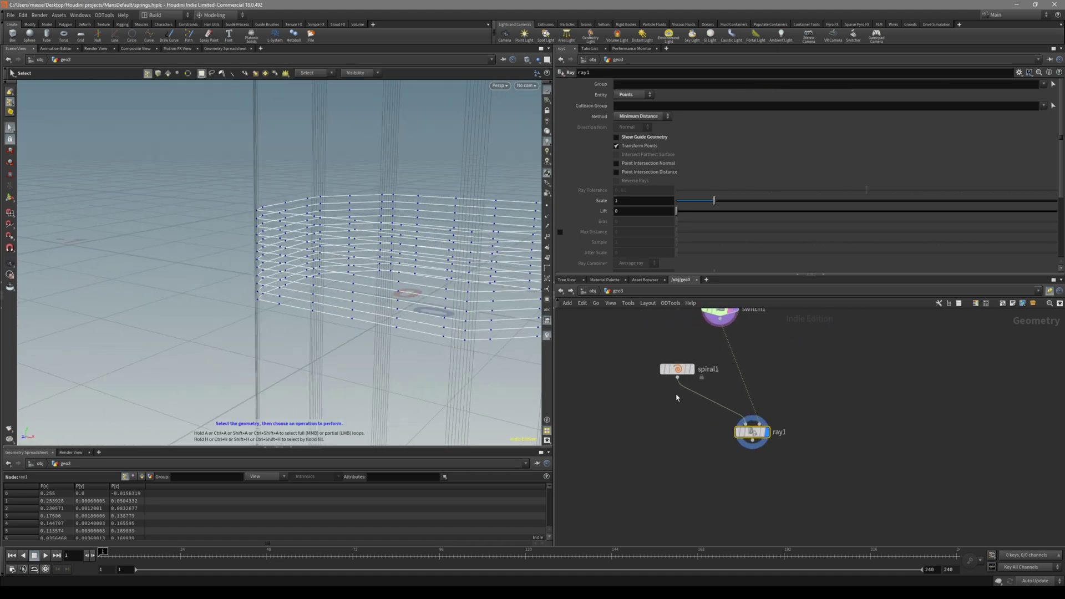
Step: Increase the spiral1 node's height to 0.95 to spread the coils along the column
left_click(670, 372)
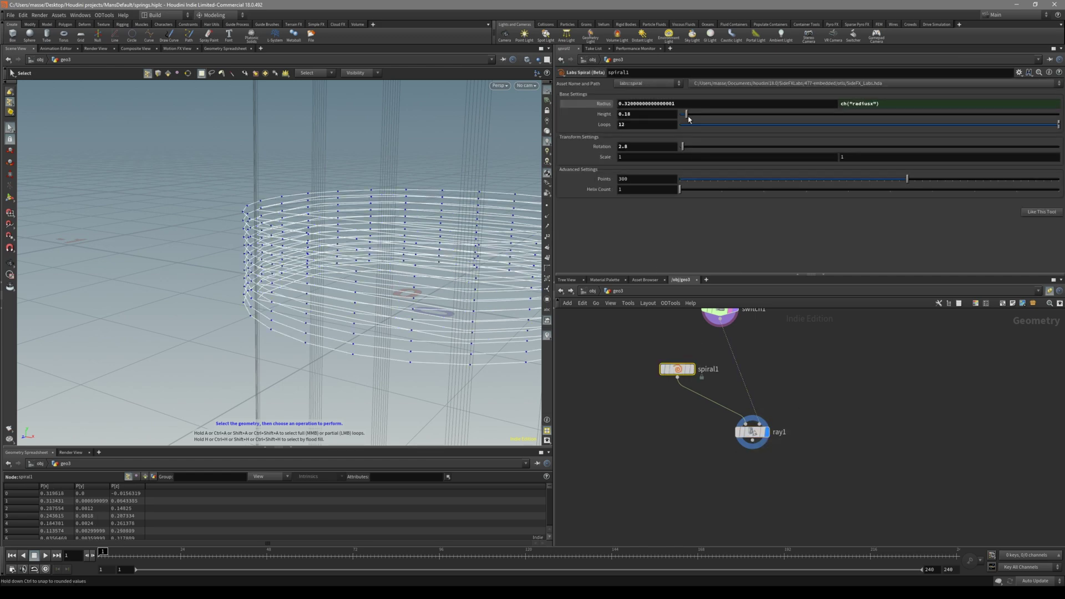
left_click_drag(688, 117, 700, 116)
right_click_drag(435, 167, 334, 229, "alt")
left_click_drag(333, 229, 377, 228, "alt")
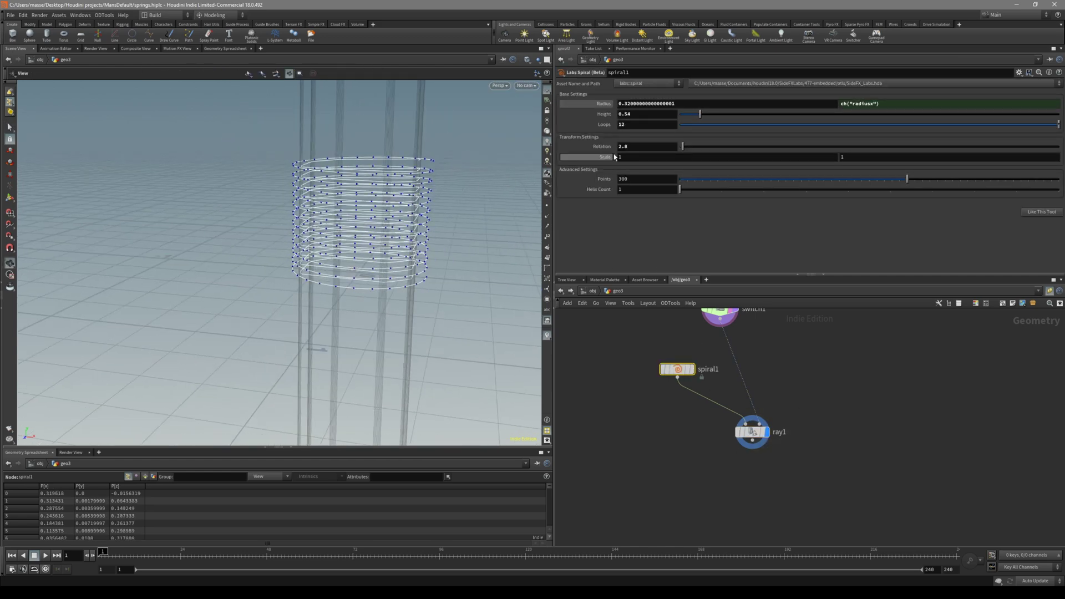
left_click_drag(701, 115, 716, 114)
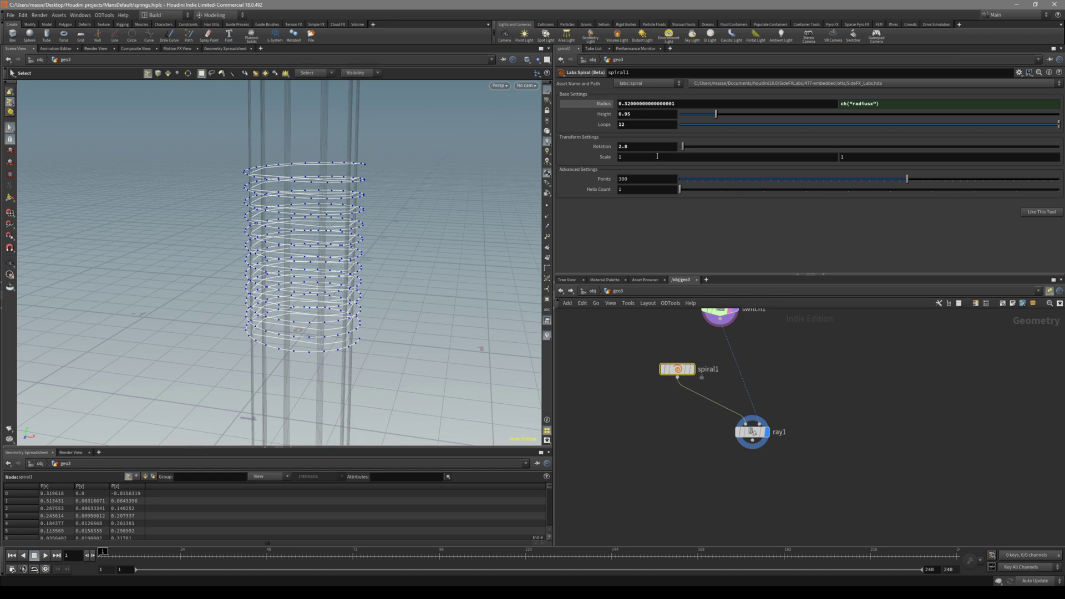
Step: Set the spiral's loops to 14.4 and its height to 1.42, and view the result on ray1 without point markers
middle_click_drag(650, 126, 674, 125)
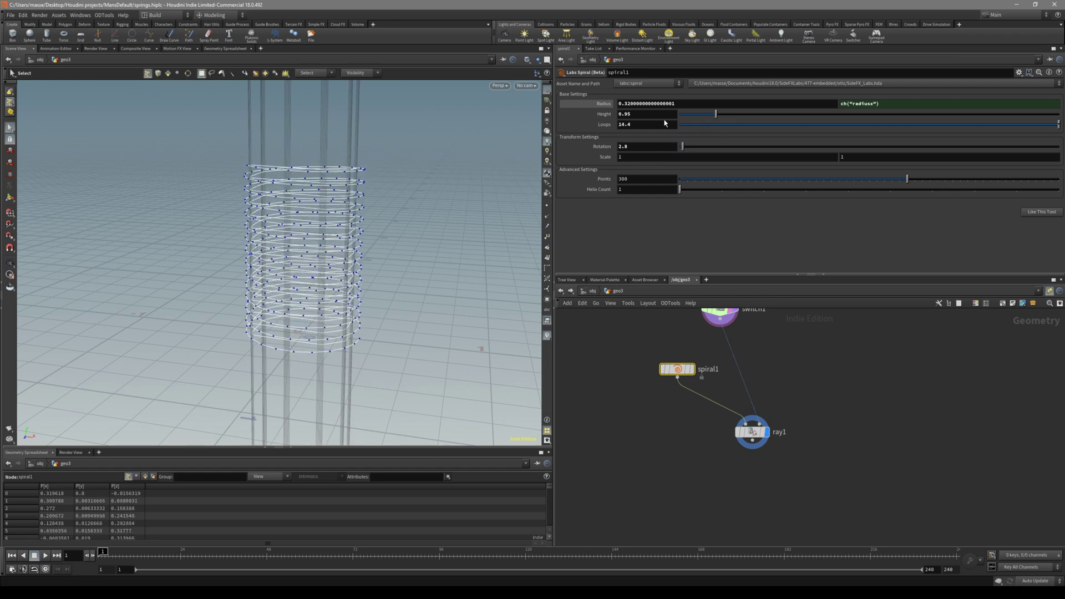
left_click_drag(716, 115, 734, 119)
left_click(752, 432)
left_click_drag(344, 233, 366, 193, "alt")
key("shift+w")
key("4")
key("shift+w")
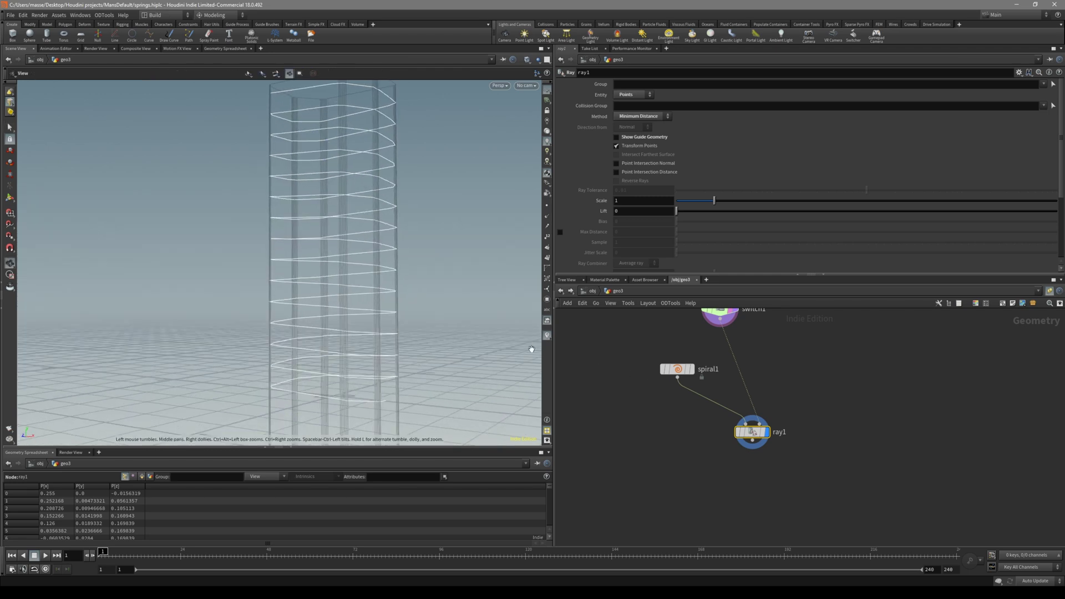
Step: Add a Sweep node fed by ray1's output and place it below ray1
middle_click_drag(756, 473, 687, 399)
left_click(683, 366)
left_click(732, 454)
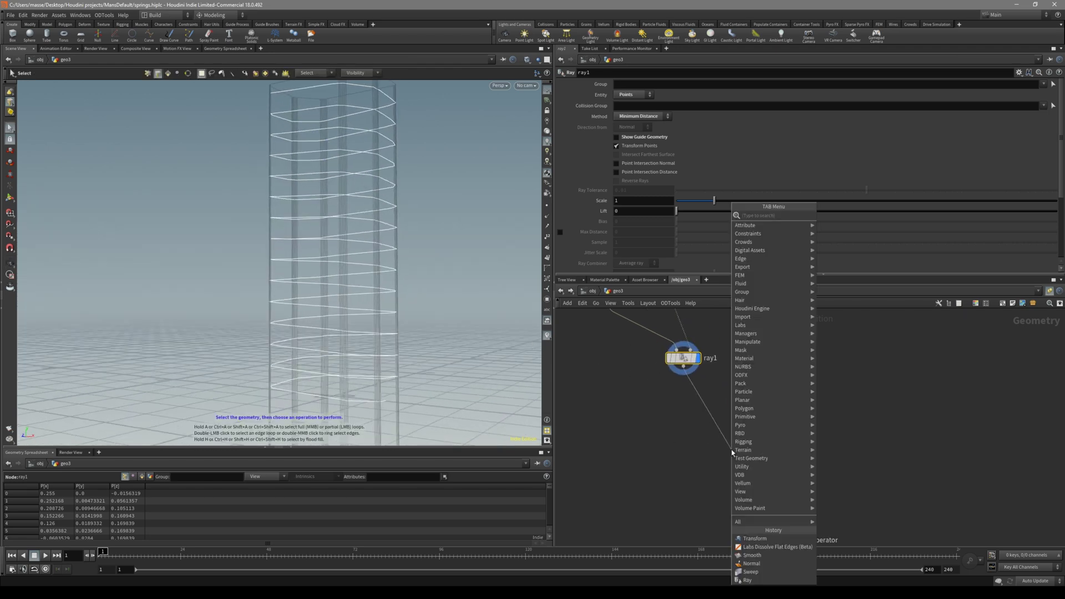
type("sweep")
key("Return")
left_click(731, 449)
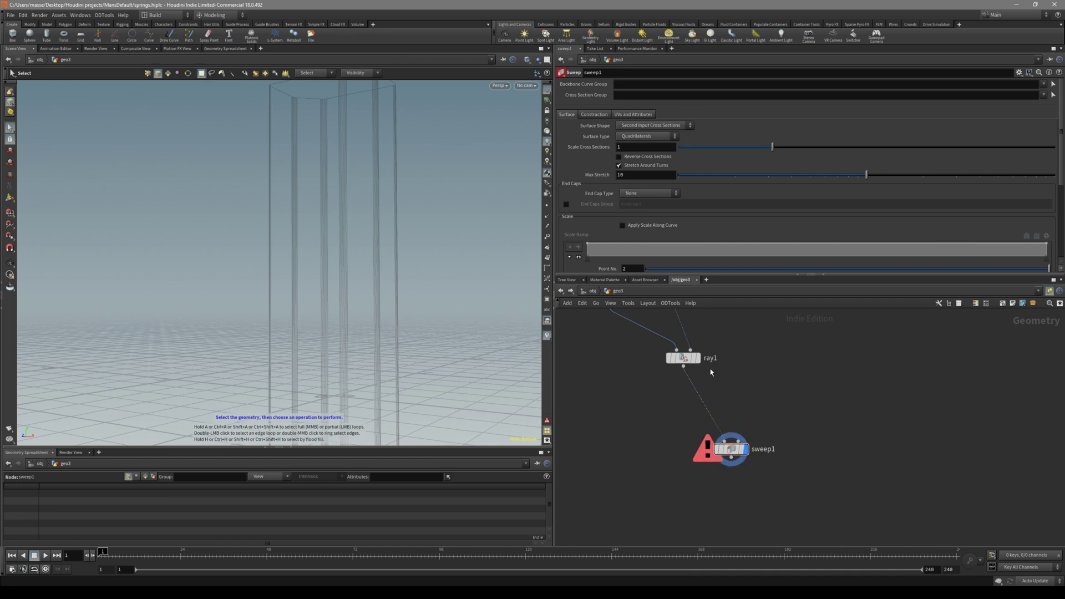
Step: Set the Sweep node's surface shape to Round Tube with a radius of 0.018
left_click(635, 137)
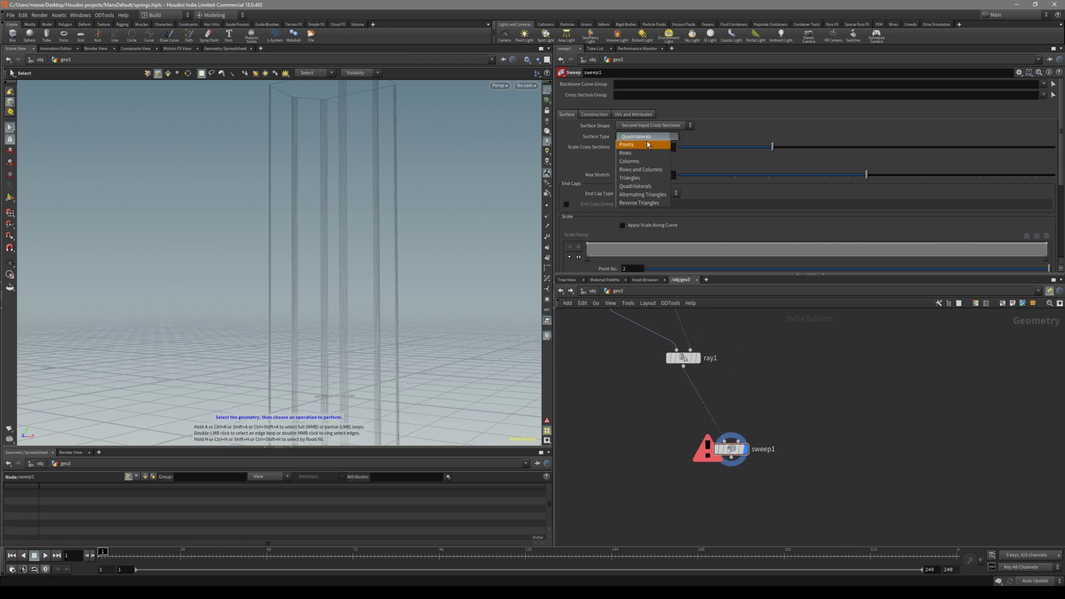
left_click(661, 127)
left_click(652, 143)
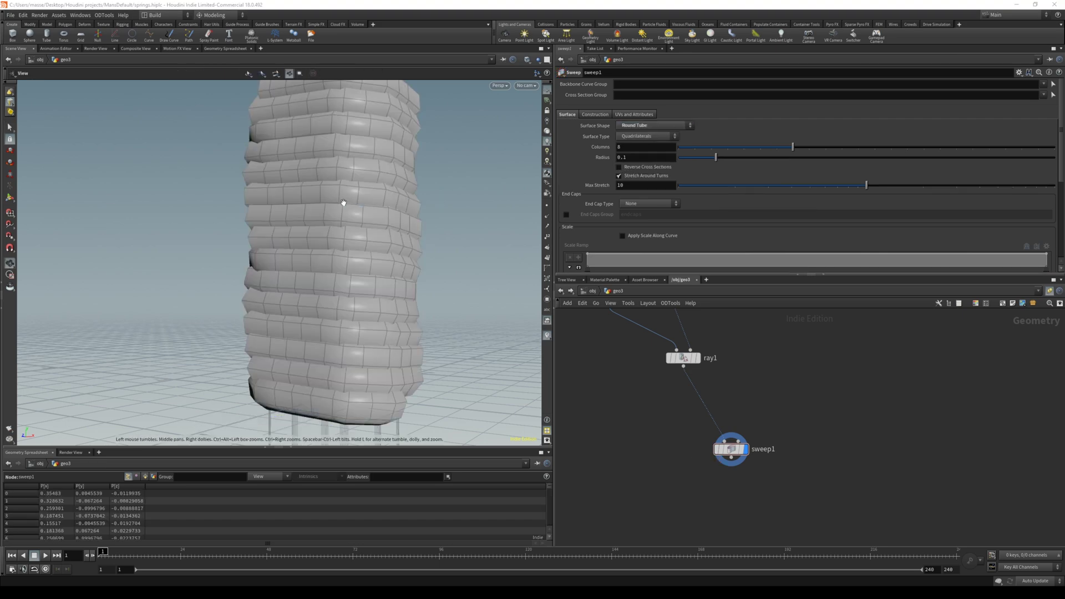
left_click_drag(715, 157, 685, 157)
Step: Examine the swept tube coil around the column from the front and perspective views
mouse_move(402, 194)
left_mouse_down()
mouse_move(357, 201)
mouse_move(376, 195)
mouse_move(416, 240)
mouse_move(443, 197)
mouse_move(391, 194)
mouse_move(326, 254)
left_mouse_up()
key("shift+w")
key("shift+w")
right_click_drag(327, 254, 431, 238)
middle_click_drag(431, 238, 319, 202)
left_click_drag(319, 202, 423, 187)
key("space+3")
scroll(418, 198, "down", 5)
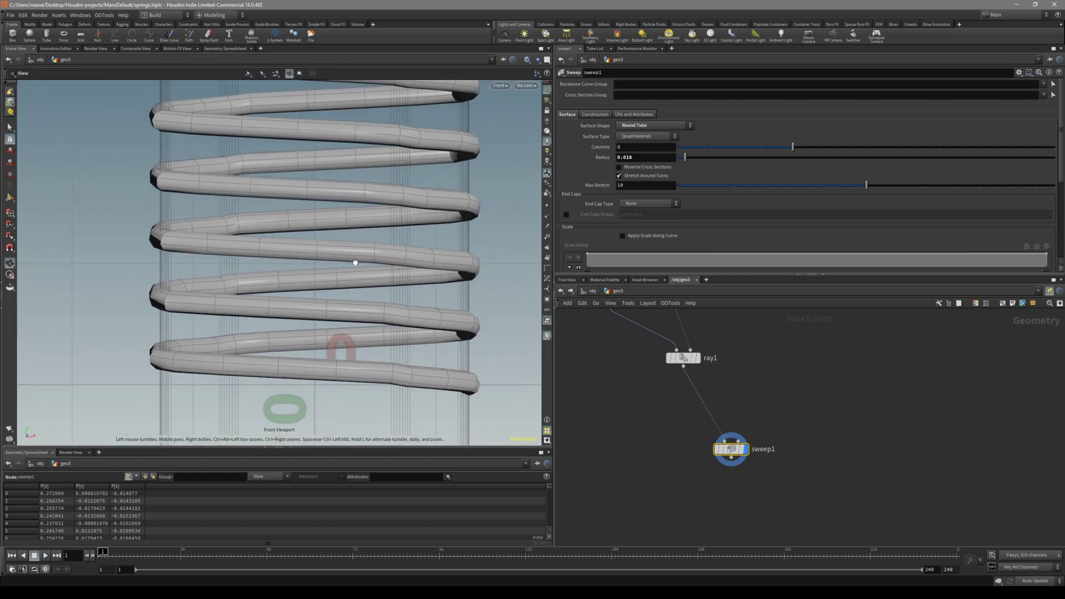
key("space+1")
left_click_drag(378, 268, 395, 285)
Step: Move sweep1 and ray1 lower in the network to leave more room between the nodes
middle_click_drag(768, 411, 757, 374)
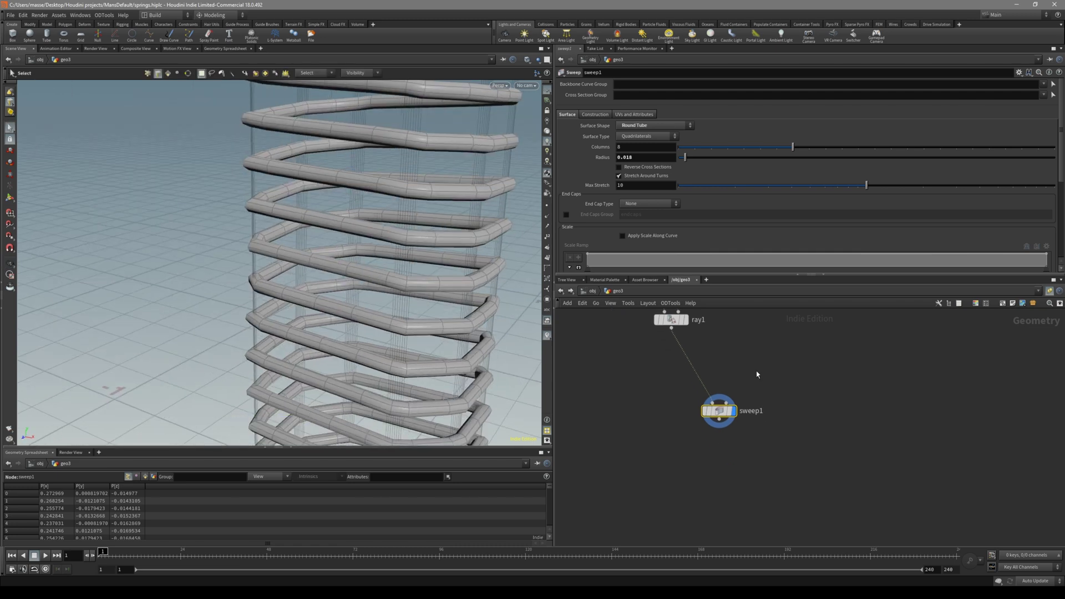
left_click_drag(727, 410, 700, 484)
middle_click_drag(743, 332, 746, 404)
left_click(687, 391)
left_click_drag(674, 391, 668, 416)
left_click_drag(397, 241, 414, 264)
middle_click_drag(721, 346, 729, 395)
Step: Display the spiral1 node and set its points to 1000
left_click(604, 378)
left_click(620, 378)
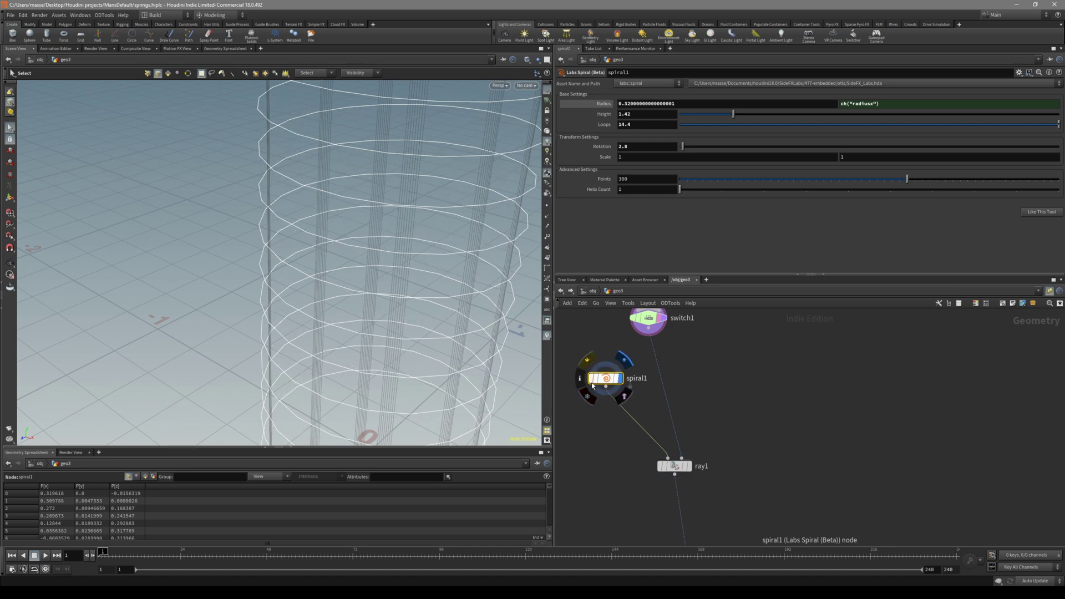
left_click_drag(448, 327, 533, 347, "alt")
key("s")
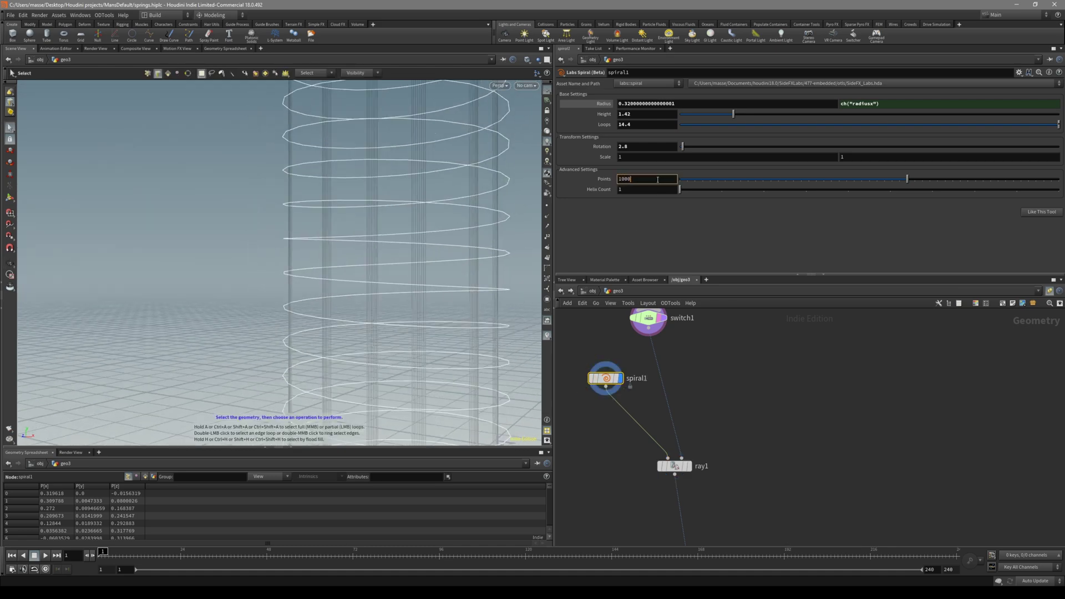
left_click(657, 179)
type("1000")
key("Return")
left_click_drag(514, 196, 481, 213, "alt")
Step: Display ray1 to inspect the denser projected curve, trying a different ray scale and restoring its default
left_click(690, 466)
right_click_drag(415, 260, 592, 170, "alt")
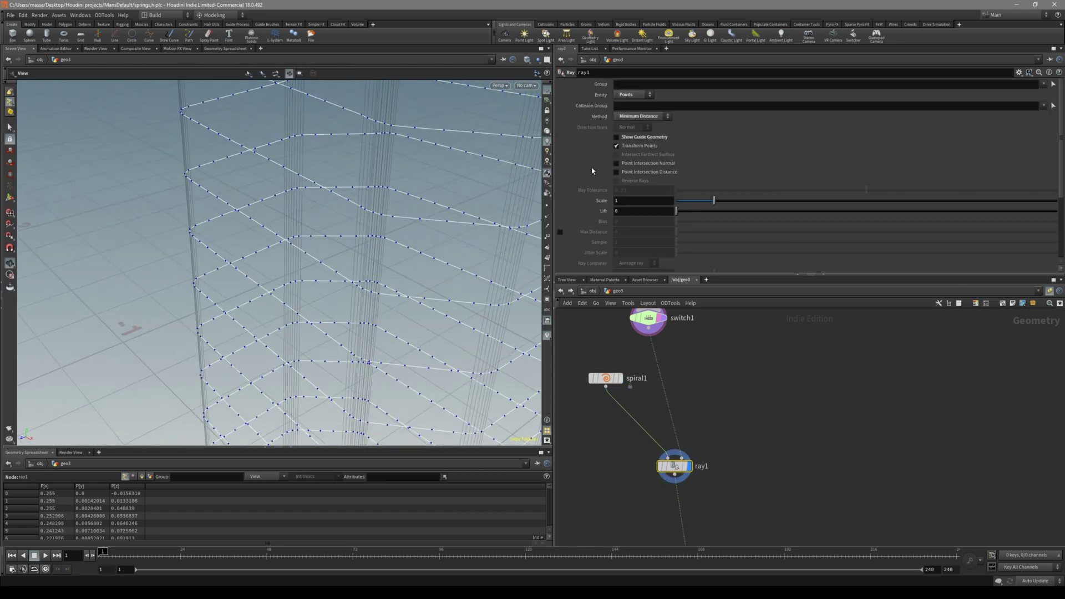
left_click_drag(433, 226, 455, 220, "alt")
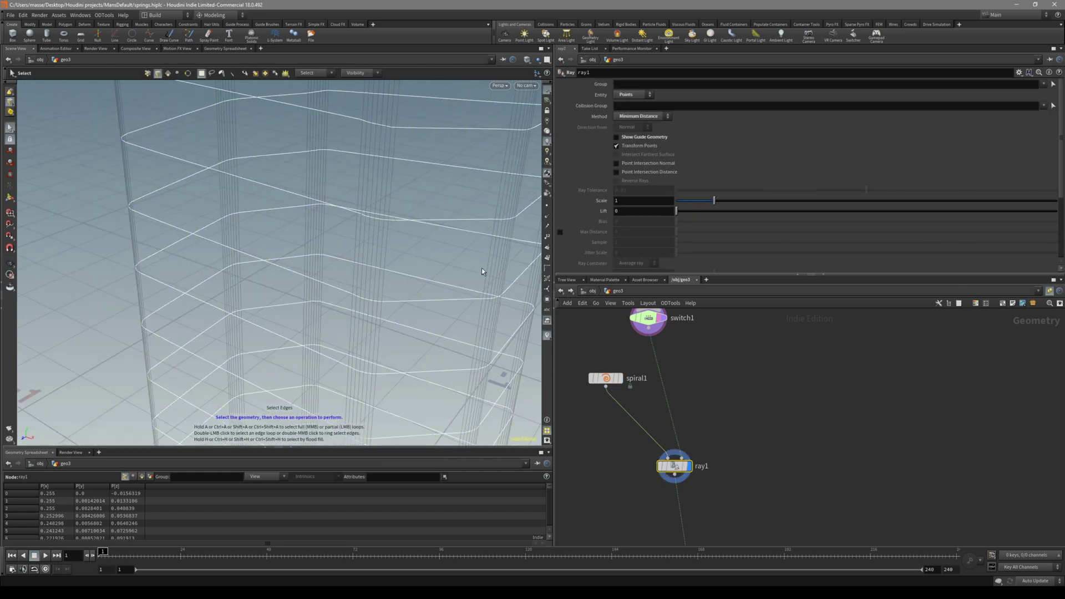
left_click(736, 433)
left_click_drag(487, 339, 435, 317, "alt")
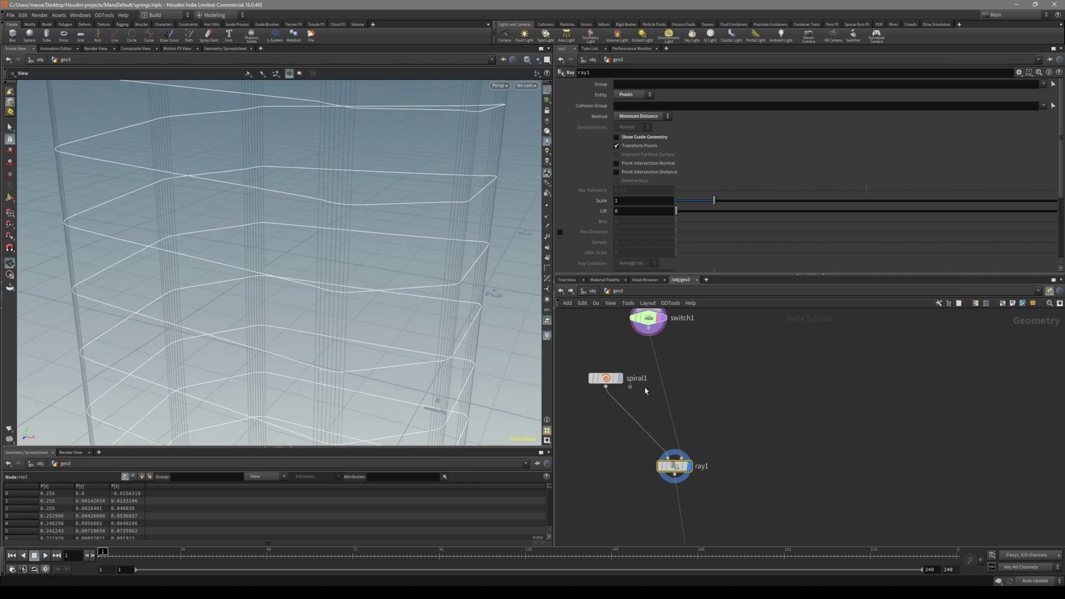
left_click_drag(716, 204, 704, 202)
middle_click(657, 202, "ctrl")
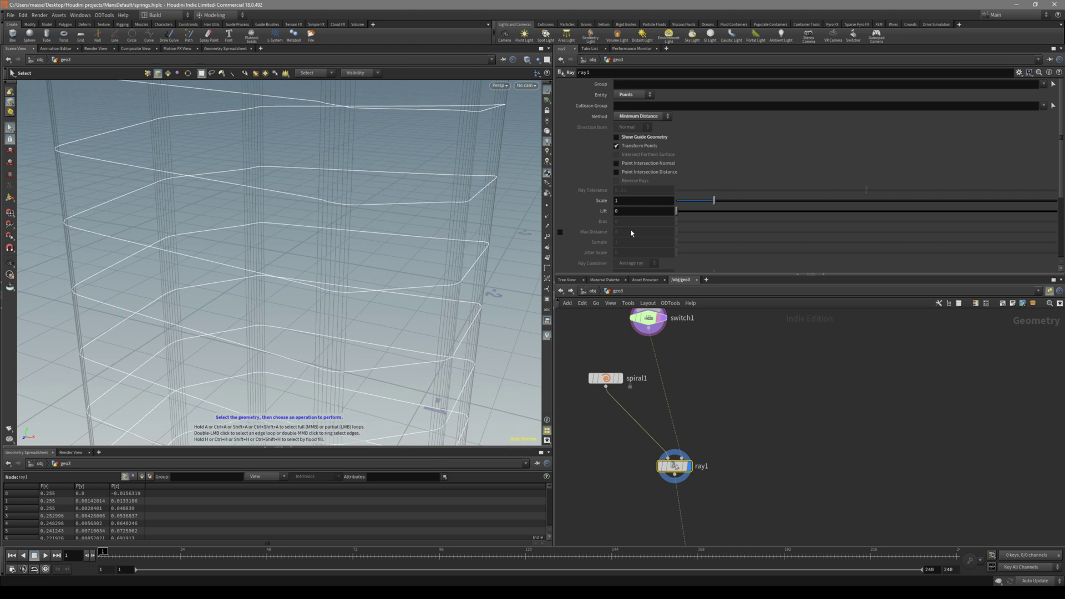
Step: Set the Ray node's lift to -0.046 while checking the curve's offset from the column in the front view
key("space+3")
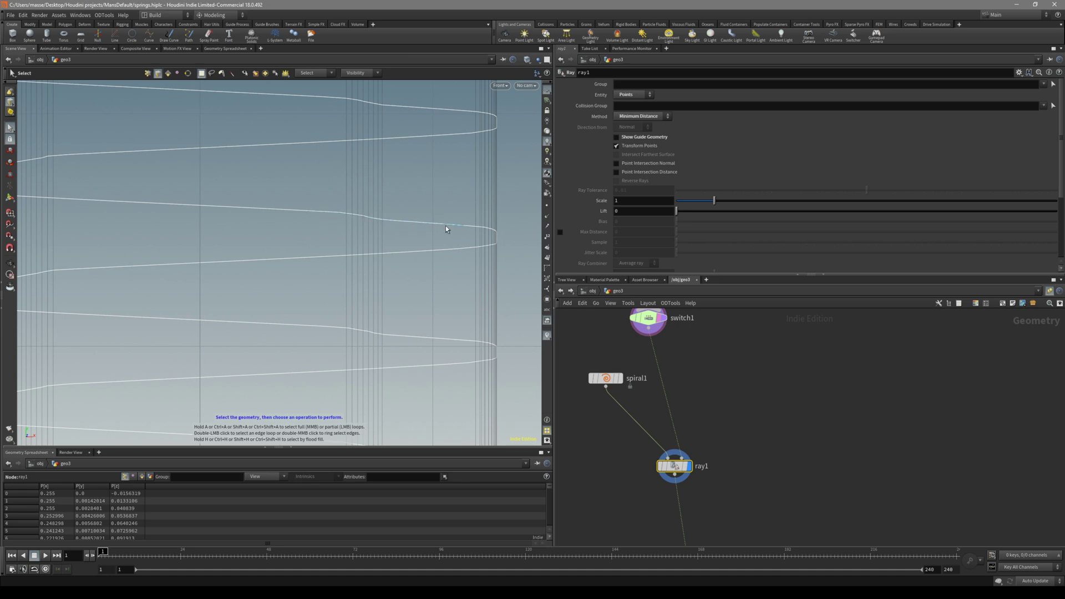
middle_click_drag(430, 226, 432, 295, "alt")
middle_click_drag(405, 183, 414, 249, "alt")
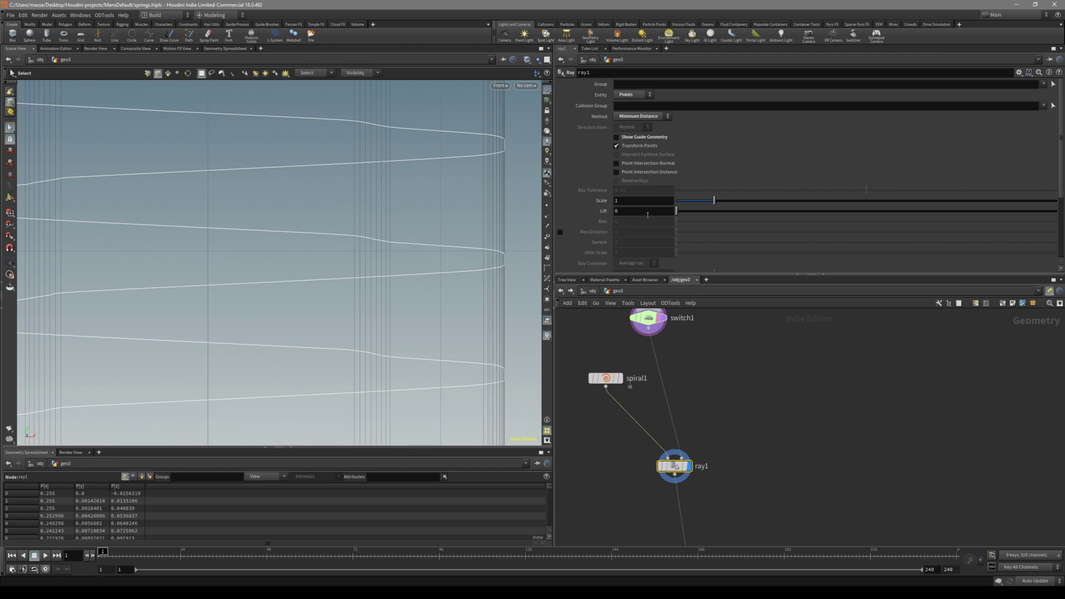
middle_click_drag(641, 211, 641, 213)
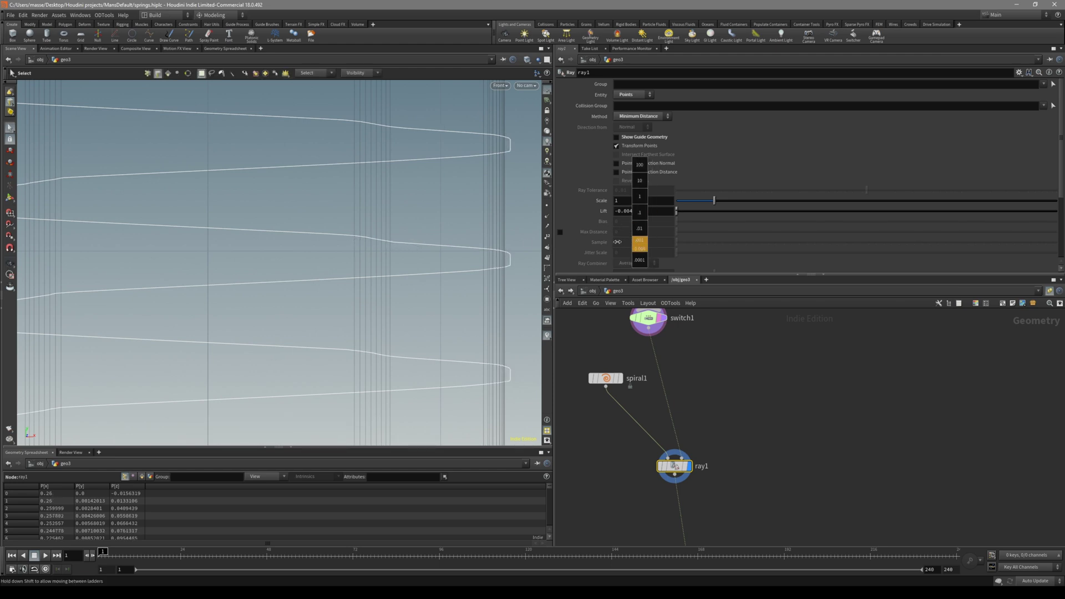
middle_click_drag(596, 242, 642, 214)
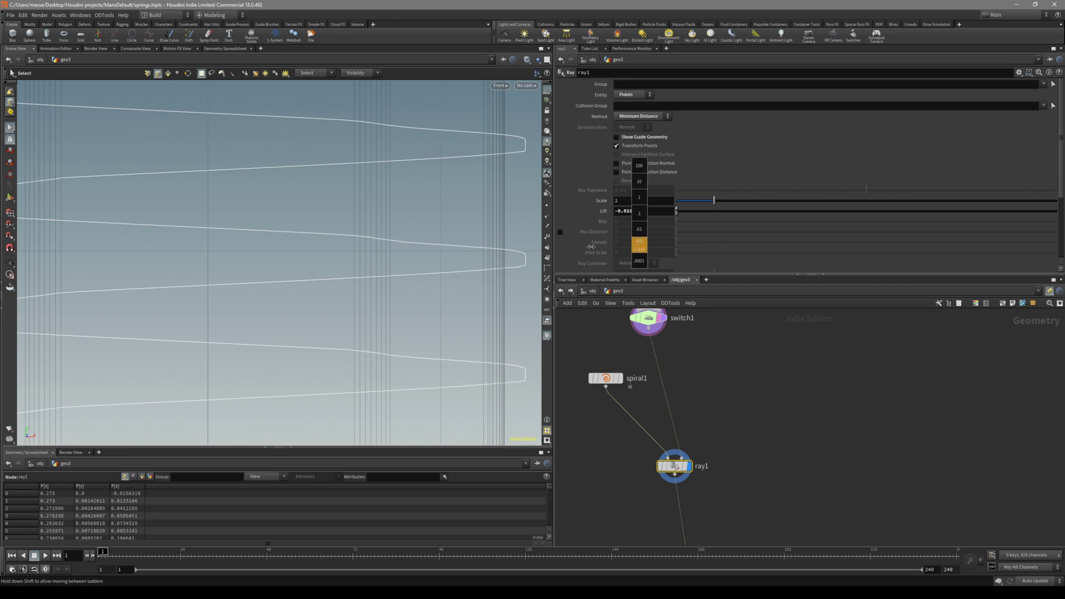
middle_click_drag(578, 244, 644, 236)
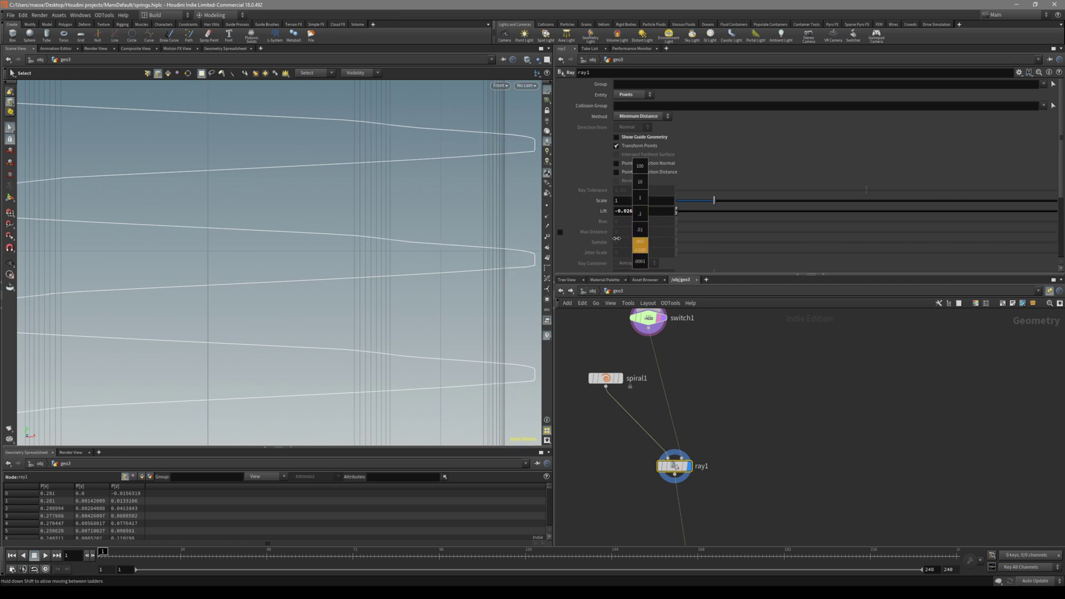
middle_click_drag(559, 238, 558, 239)
right_click_drag(446, 213, 401, 217, "alt")
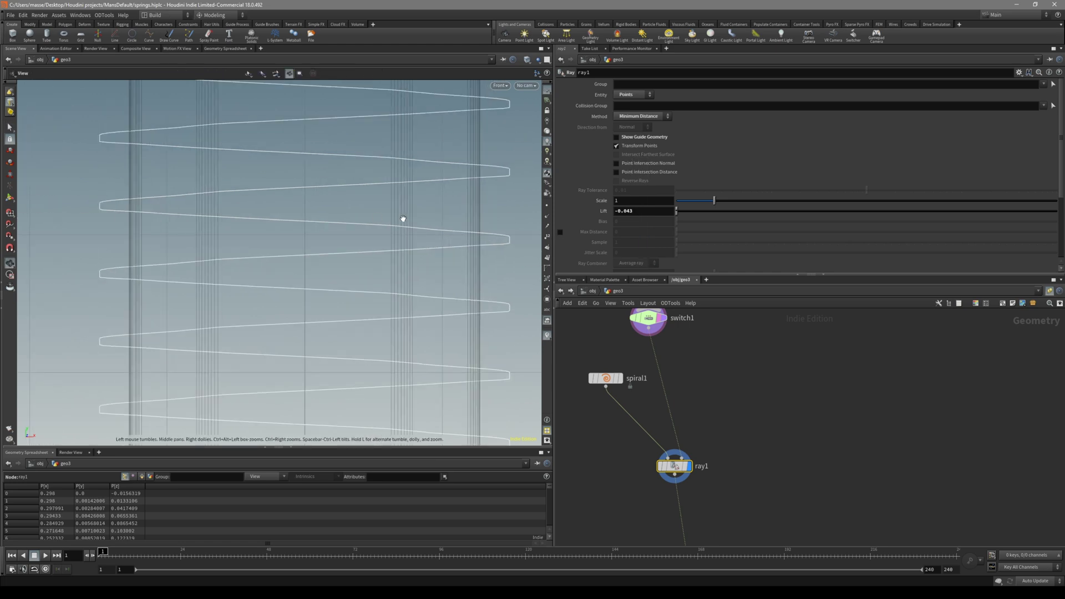
mouse_move(427, 204)
middle_mouse_down("alt")
mouse_move(416, 192)
mouse_move(422, 212)
middle_mouse_up("alt")
middle_click_drag(640, 228, 647, 232)
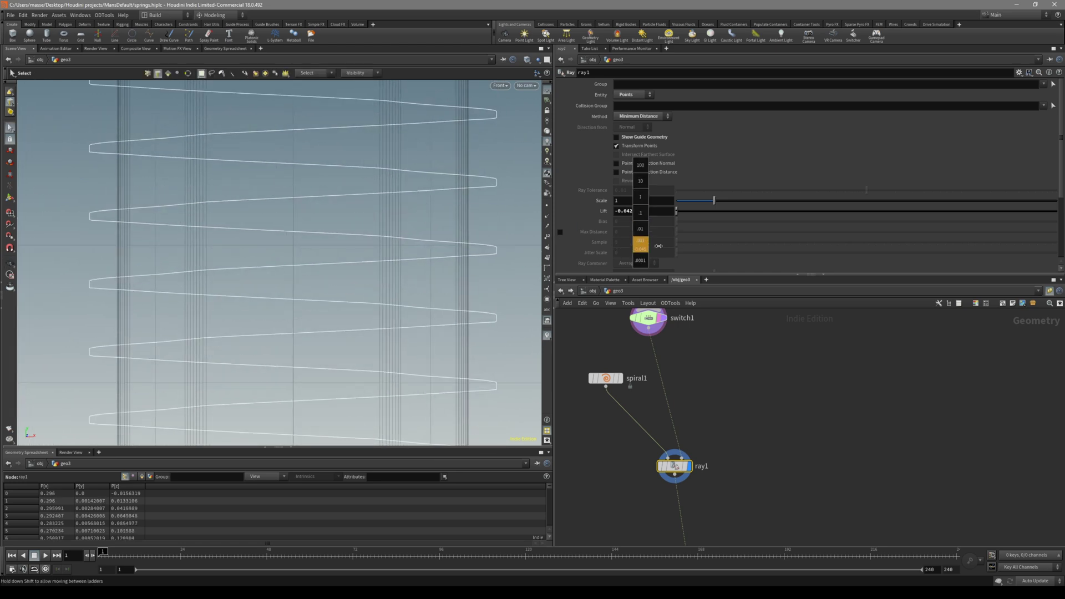
middle_click_drag(625, 244, 624, 245)
Step: Examine the lifted curve's offset around the column from the top and perspective views
key("space+2")
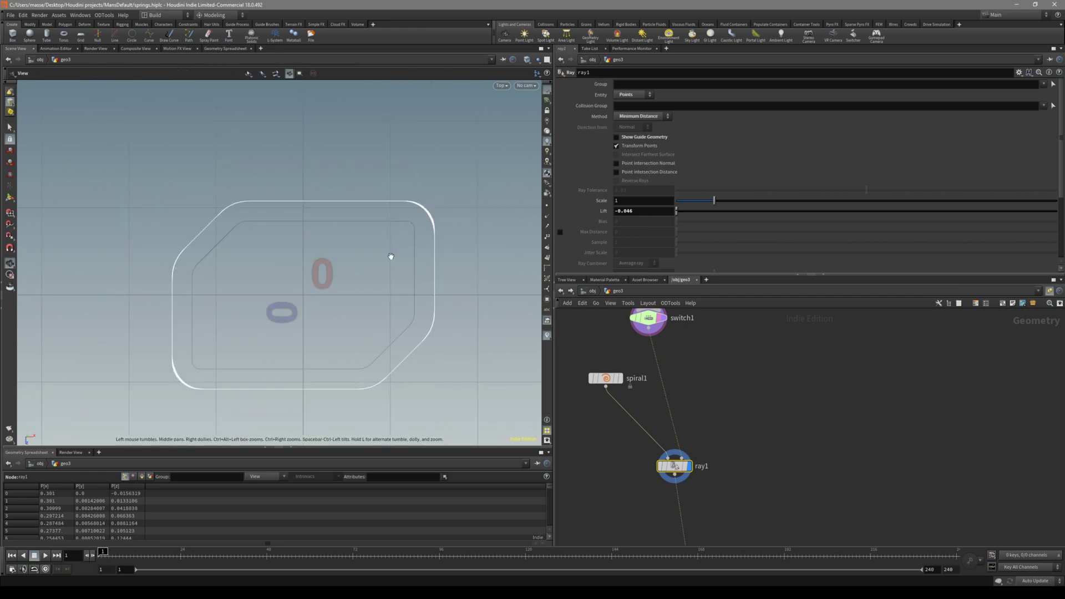
right_click_drag(414, 240, 332, 240, "alt")
middle_click_drag(333, 240, 449, 183, "alt")
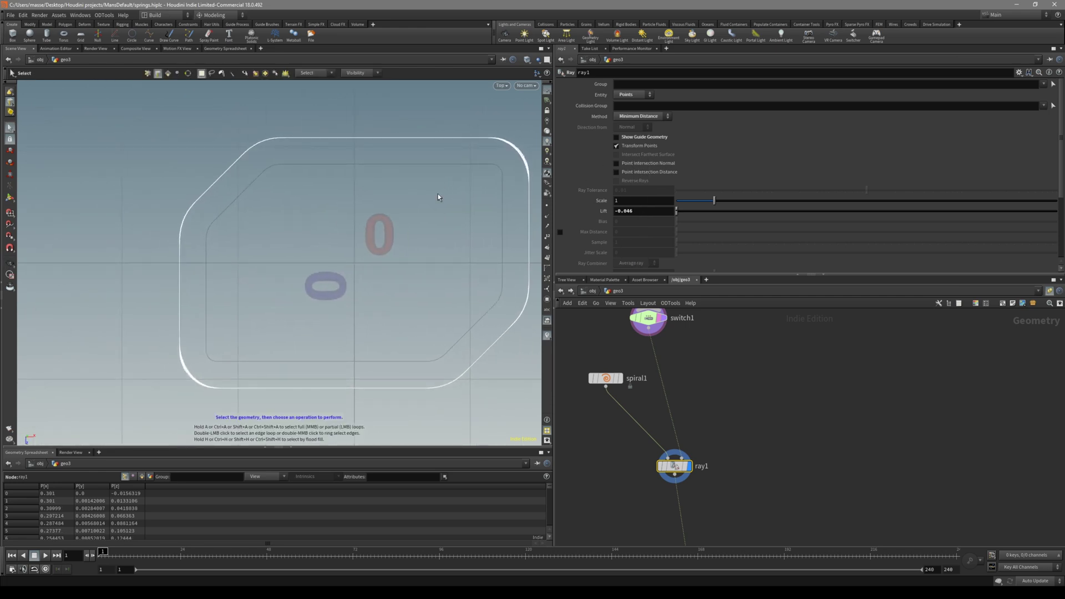
key("space+1")
right_click_drag(425, 223, 355, 243, "alt")
mouse_move(355, 243)
left_mouse_down("alt")
mouse_move(351, 224)
mouse_move(354, 235)
left_mouse_up("alt")
middle_click_drag(394, 222, 393, 228, "alt")
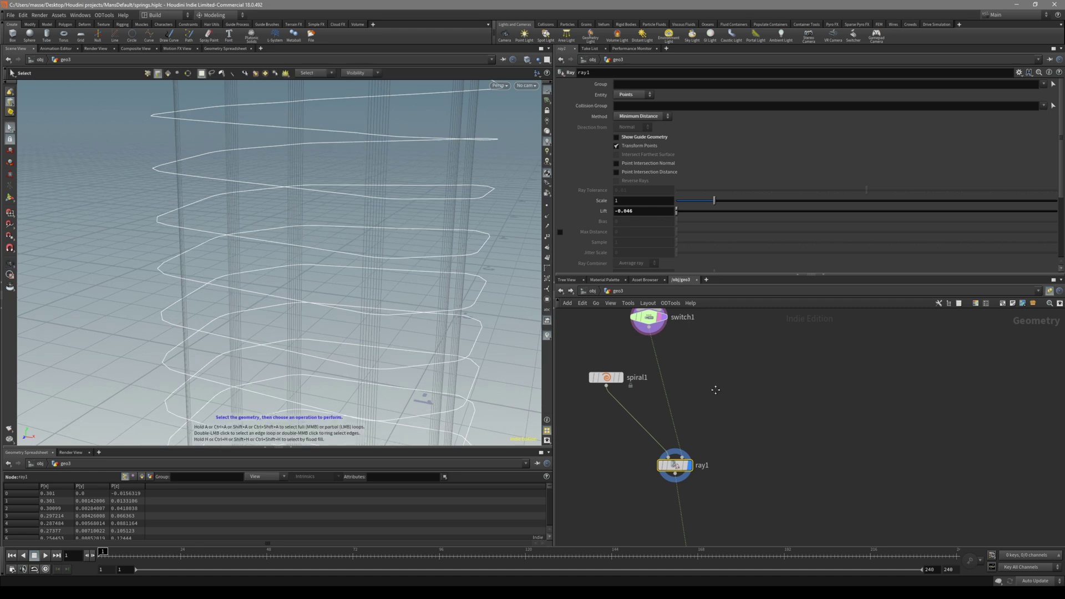
Step: Add a Smooth node between ray1 and sweep1 and display it
middle_click_drag(648, 525, 650, 469)
key("Tab")
type("sm")
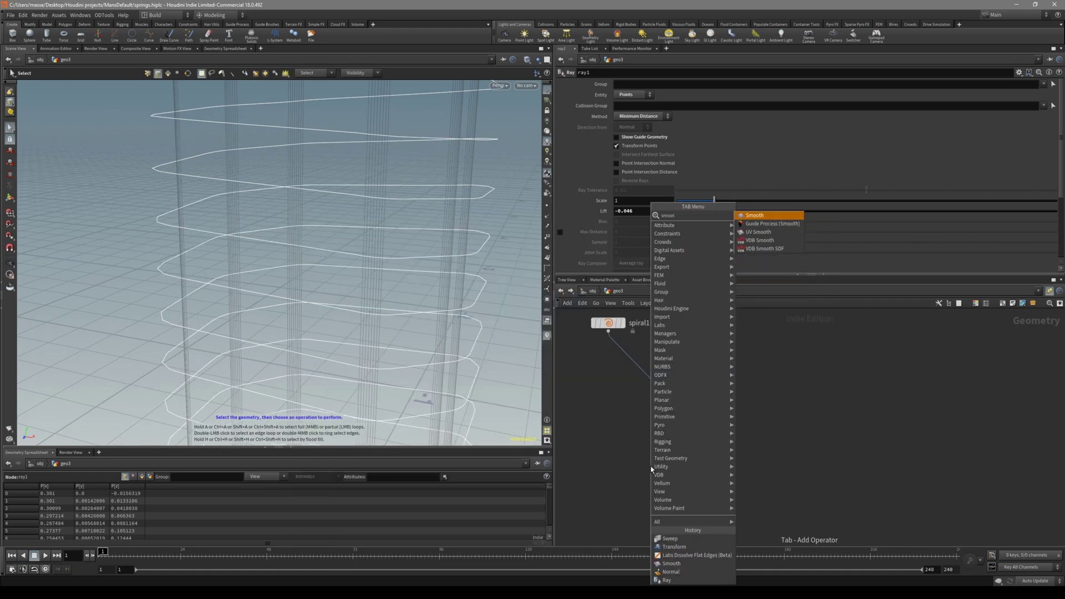
key("Return")
left_click(729, 445)
left_click(744, 446)
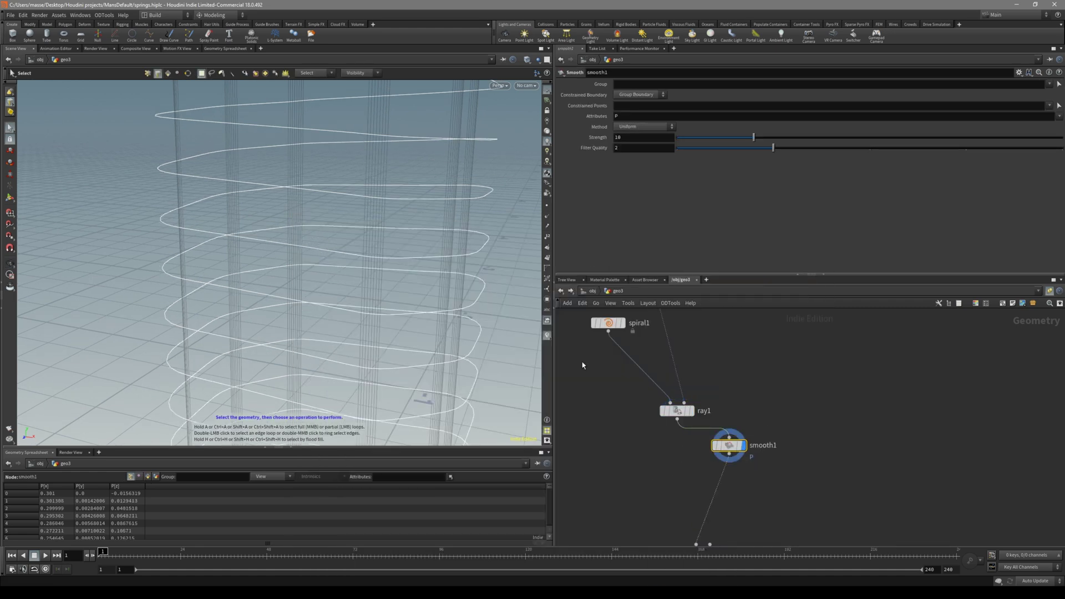
Step: Set the Smooth node's method to Curvature-Dominant and its strength to 28.37
key("space+3")
scroll(440, 156, "up", 2)
middle_click_drag(439, 156, 434, 137)
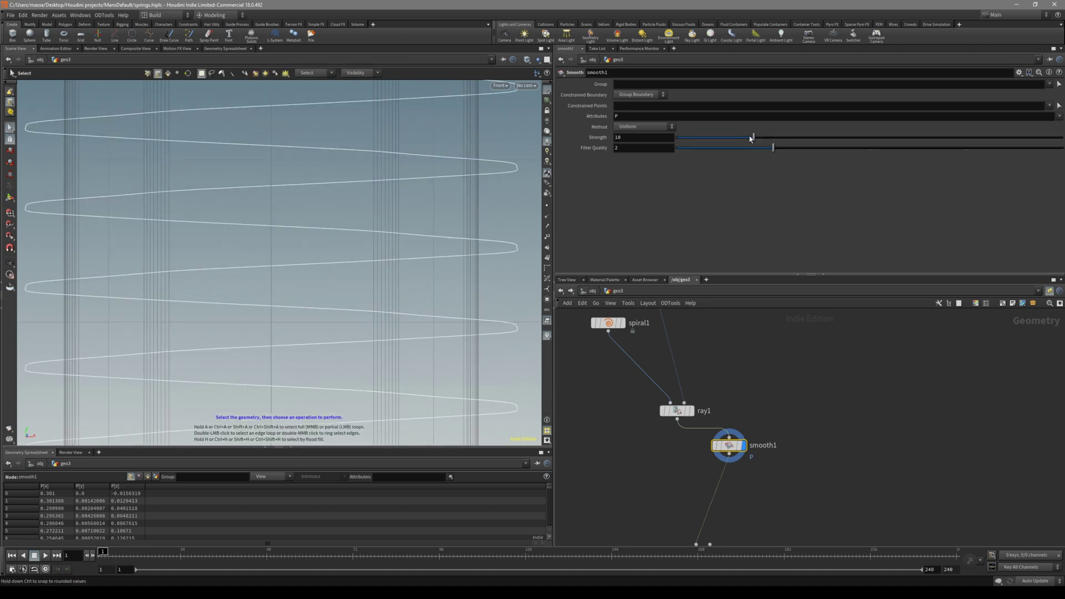
left_click(656, 152)
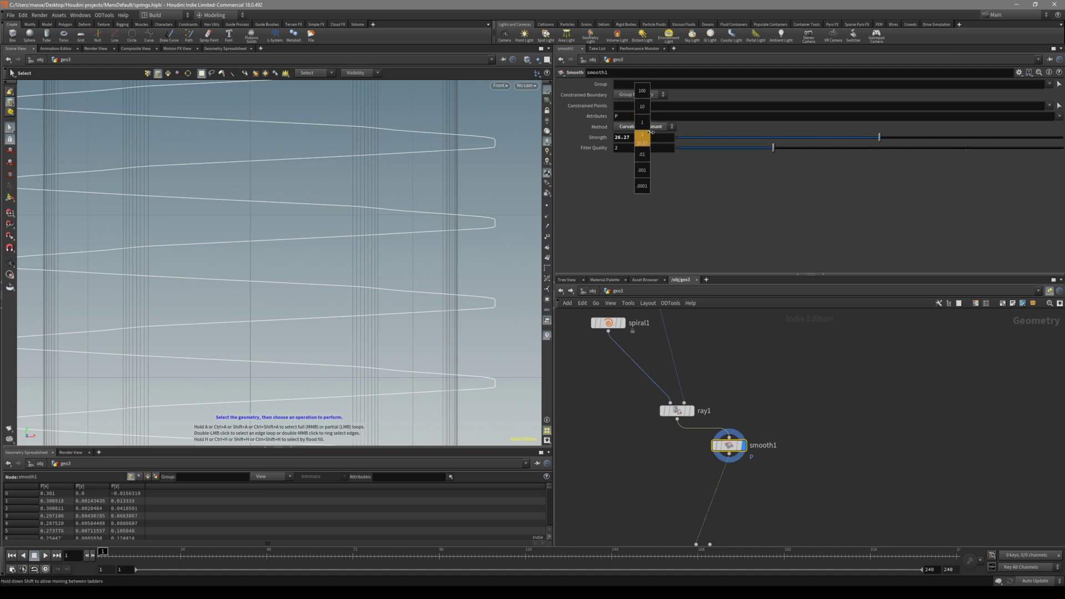
key("space+1")
key("2")
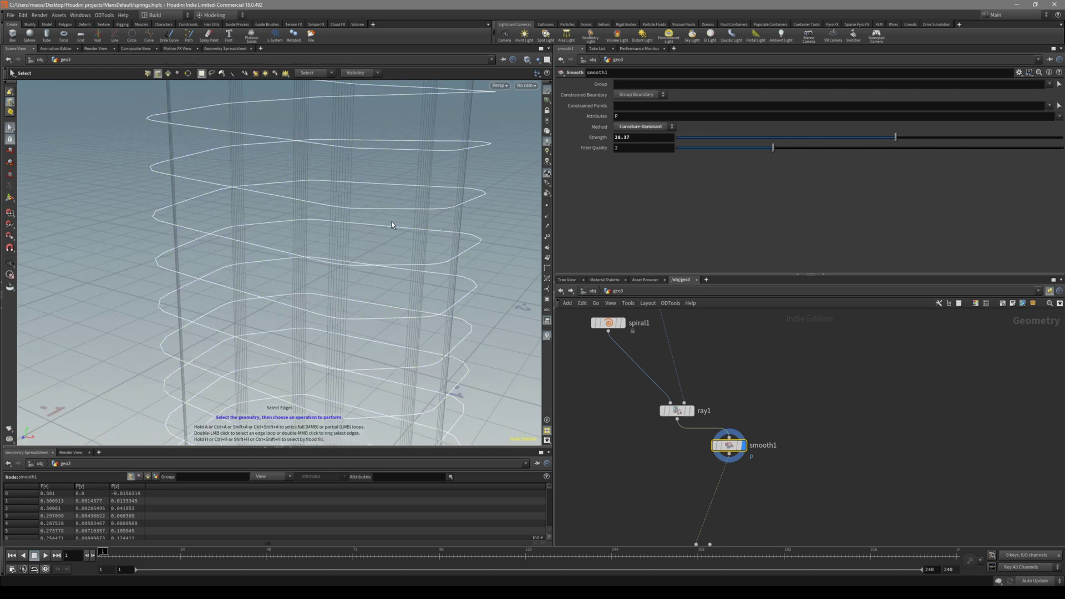
Step: Display sweep1 and reduce the tube radius to 0.012
middle_click_drag(754, 525, 763, 438)
left_click(726, 465)
left_click_drag(479, 331, 371, 268, "alt")
middle_click_drag(671, 167, 636, 189)
left_click_drag(381, 281, 338, 304, "alt")
Step: Display spiral1 and compare its original curve with the column outline in the top view
middle_click_drag(695, 354, 682, 426)
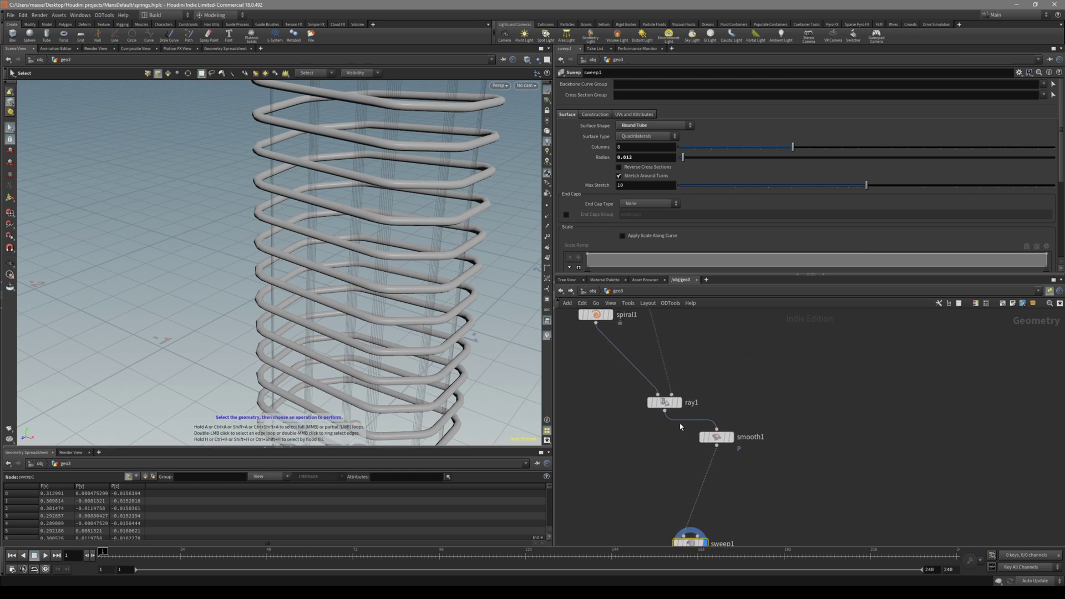
left_click(678, 402)
middle_click_drag(644, 344, 657, 379)
left_click(622, 349)
key("space+2")
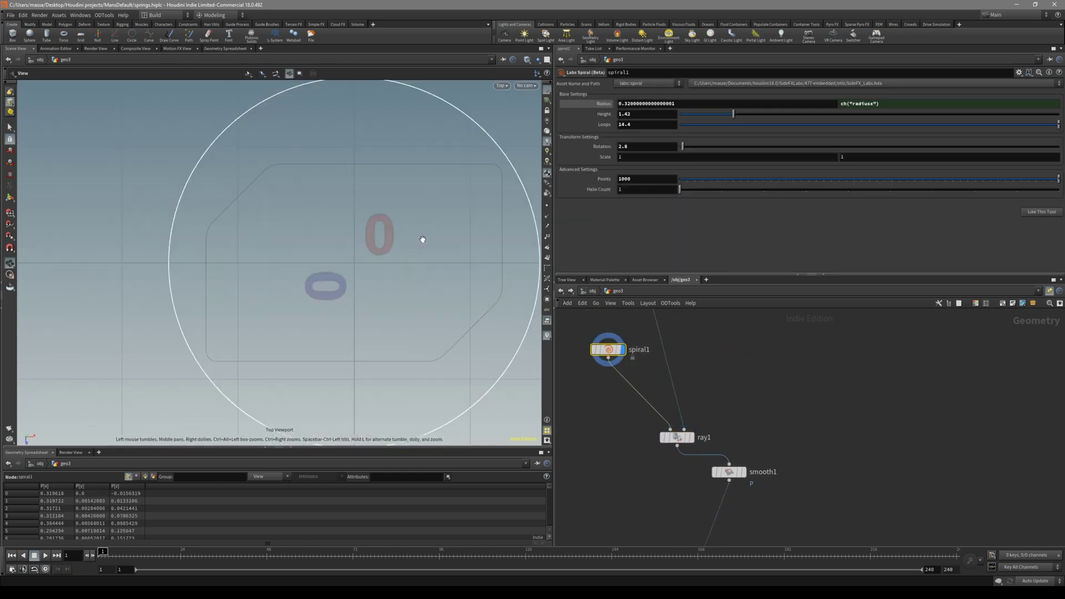
right_click_drag(423, 238, 342, 268, "alt")
Step: Display ray1 and examine from above how the projected curve rounds the column's corners
left_click(674, 438)
left_click(690, 437)
scroll(320, 227, "up", 10)
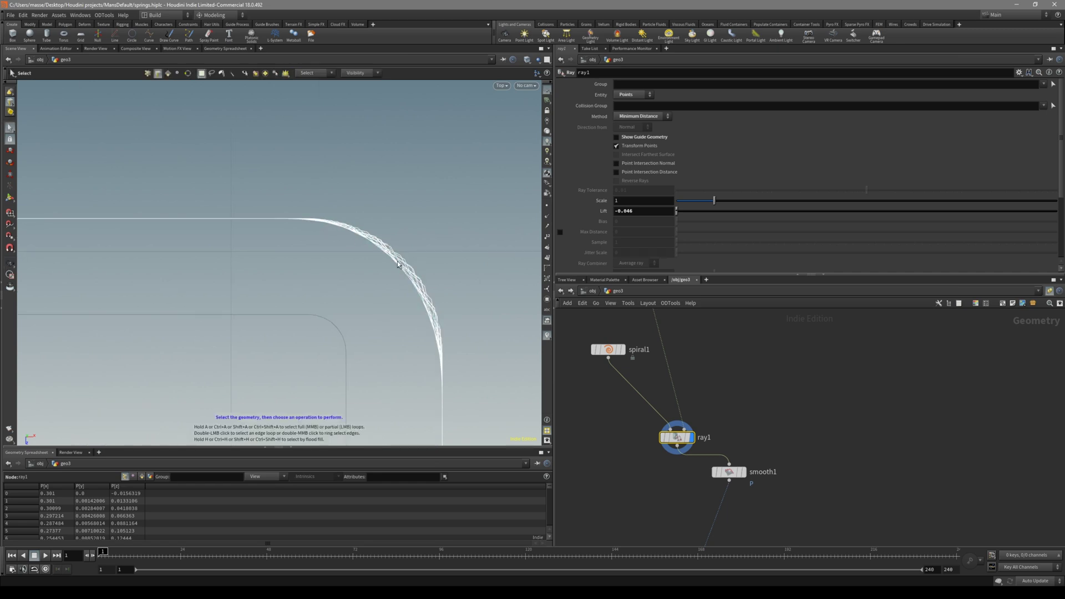
right_click_drag(397, 265, 328, 310, "alt")
middle_click_drag(319, 338, 399, 224, "alt")
right_click_drag(399, 223, 355, 244, "alt")
middle_click_drag(189, 352, 336, 301, "alt")
right_click_drag(336, 301, 383, 275, "alt")
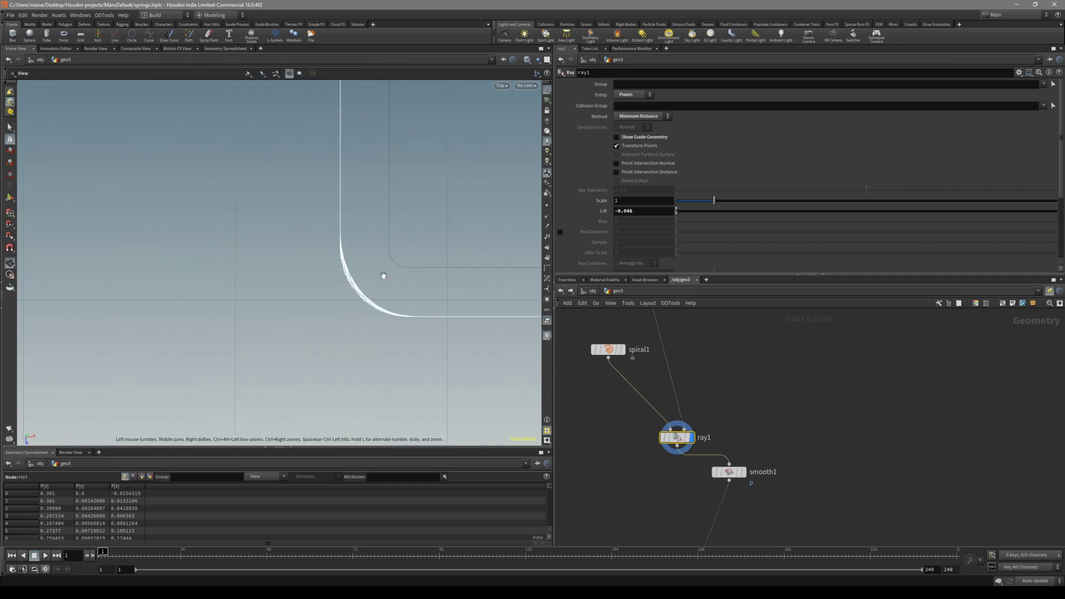
middle_click_drag(350, 130, 330, 207, "alt")
middle_click_drag(312, 268, 314, 345)
key("s")
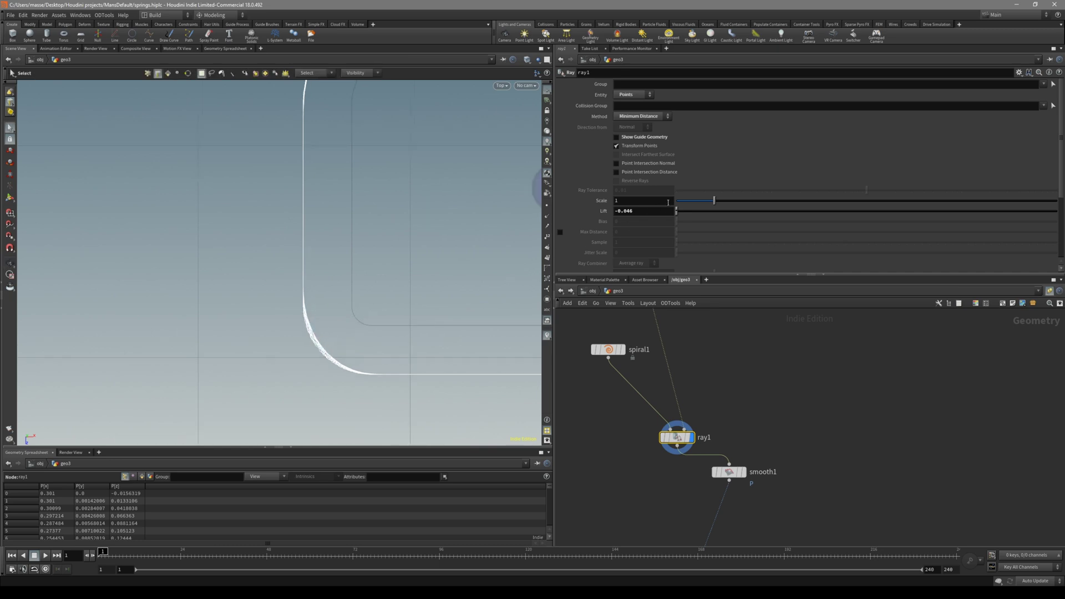
Step: Set spiral1's number of points to 1080 and check the projected curve's corner rounding in the top view
left_click(608, 349)
scroll(355, 348, "up", 1)
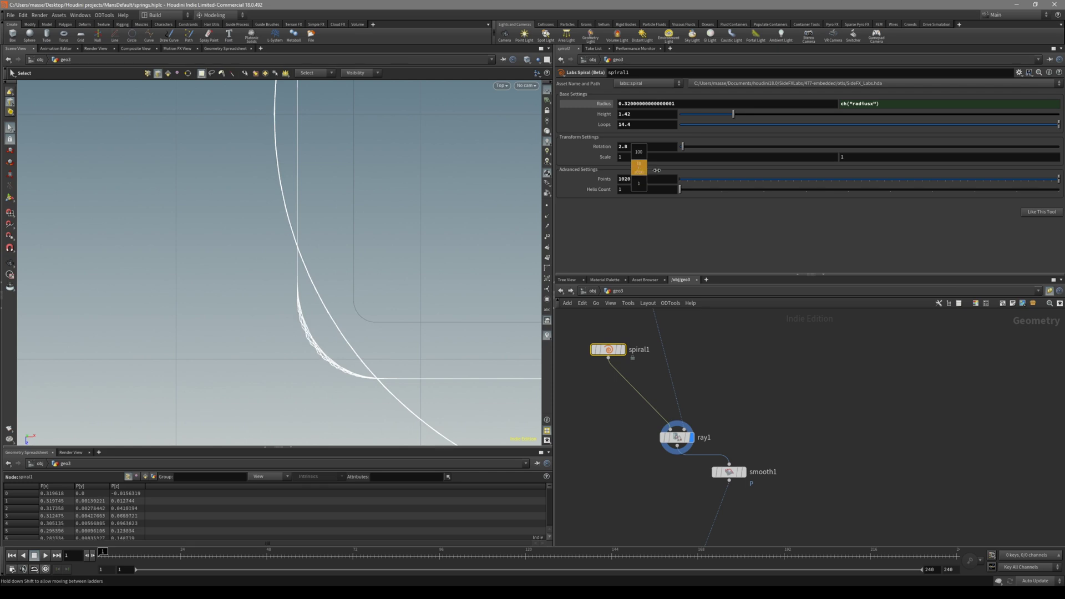
middle_click_drag(327, 347, 124, 430)
scroll(300, 343, "down", 3)
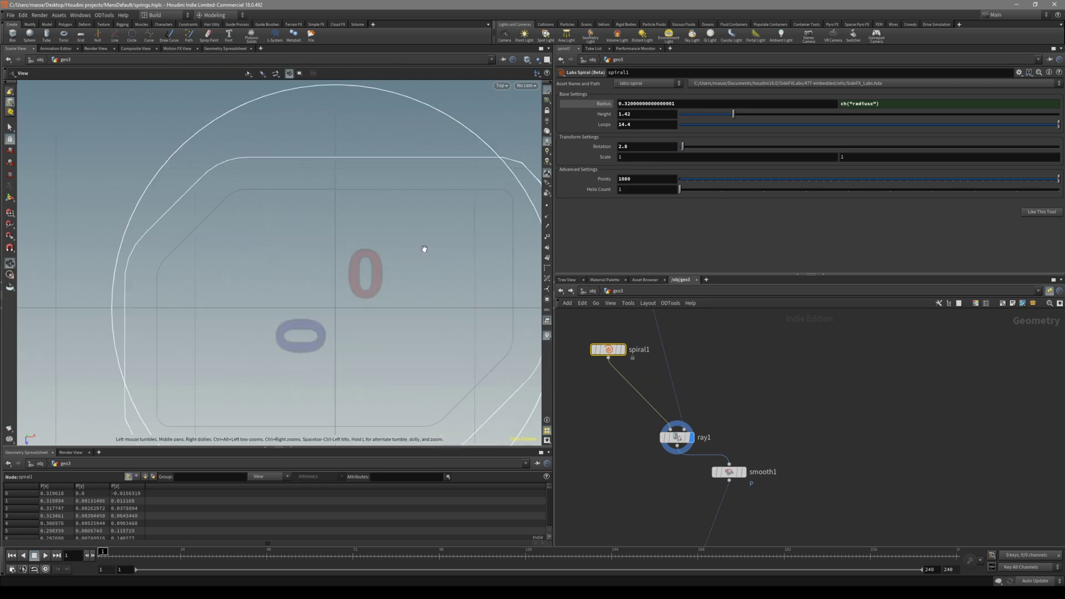
middle_click_drag(424, 247, 323, 276)
scroll(443, 185, "up", 3)
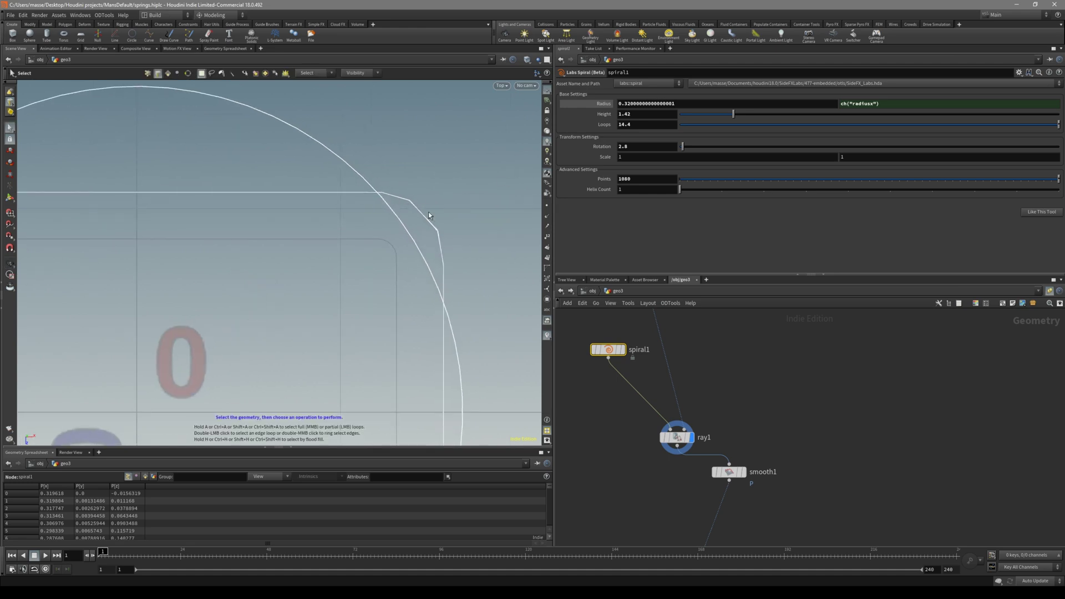
Step: Display sweep1 in perspective and examine the tube's edge density around the coil's corners with the wireframe overlay
left_click(743, 471)
key("space+1")
left_click_drag(422, 293, 430, 261)
middle_click_drag(796, 497, 768, 331)
left_click(689, 413)
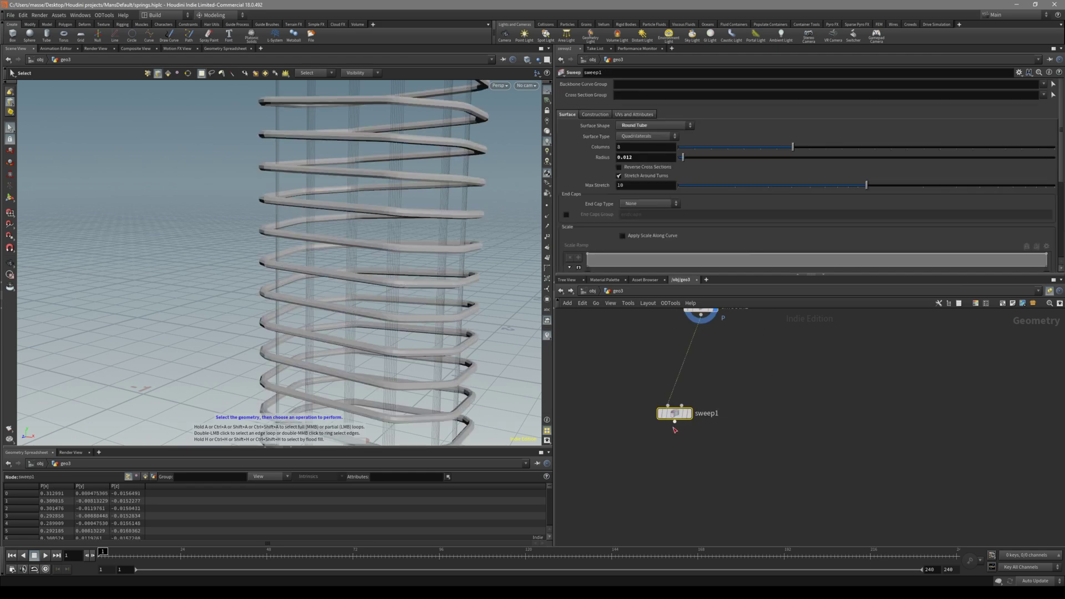
mouse_move(440, 272)
left_mouse_down()
mouse_move(360, 209)
mouse_move(369, 203)
mouse_move(385, 292)
left_mouse_up()
key("shift+w")
right_click_drag(385, 292, 442, 264)
middle_click_drag(428, 216, 266, 238)
key("shift+w")
left_click_drag(266, 237, 349, 256)
key("shift+w")
Step: Add a Labs Dissolve Flat Edges node after sweep1 and display it
middle_click_drag(714, 474, 697, 457)
left_click_drag(660, 411, 711, 477)
mouse_move(710, 475)
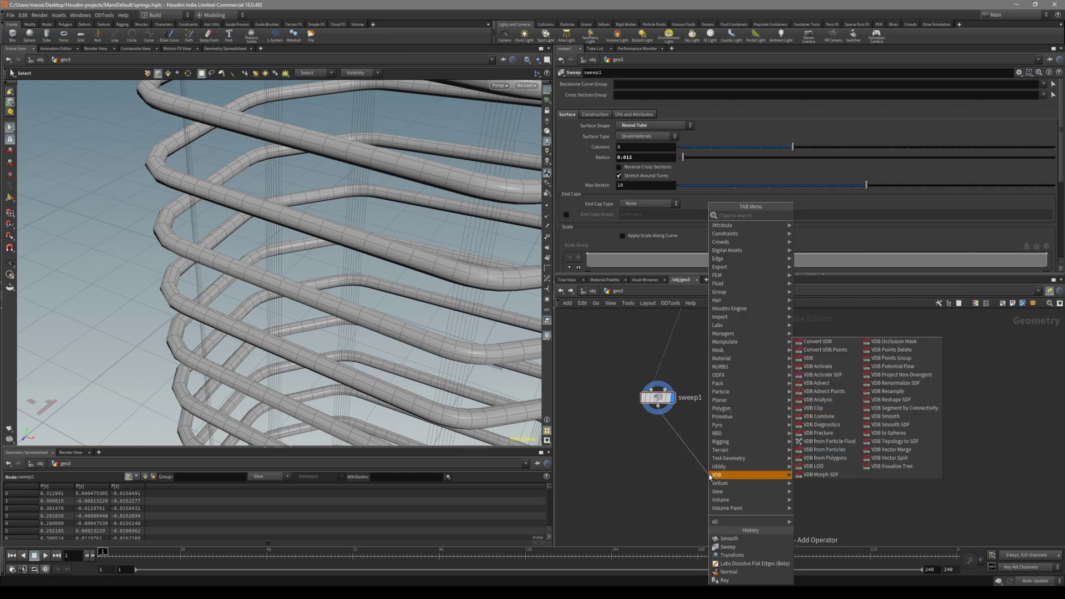
type("dis")
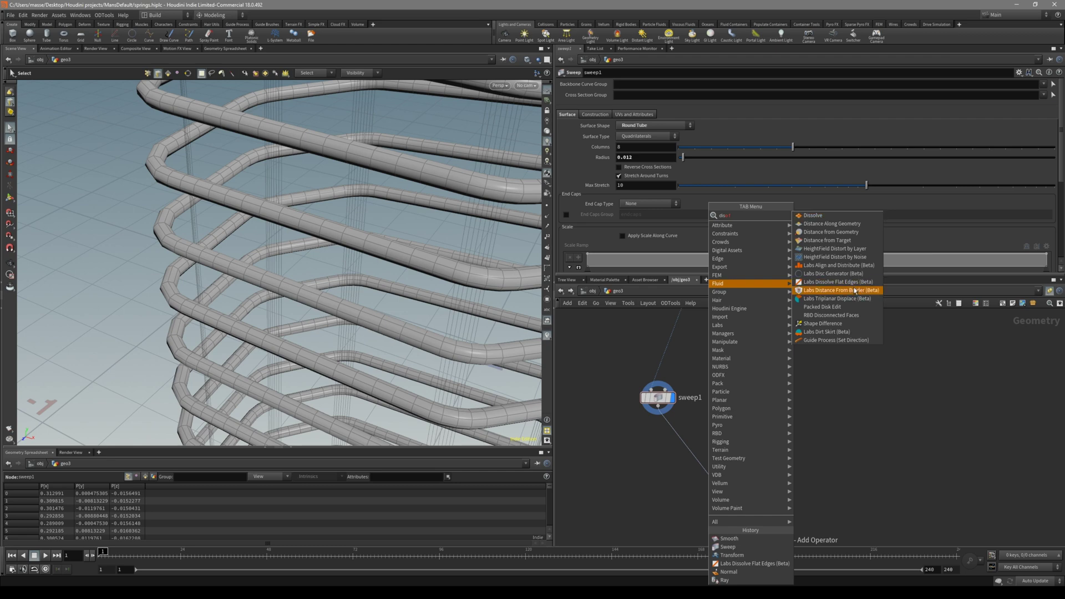
left_click(858, 285)
left_click(722, 474)
Step: Examine the tube's mesh after the flat-edge dissolve from several angles, with and without the wireframe overlay
mouse_move(404, 238)
left_mouse_down("alt")
mouse_move(355, 278)
mouse_move(385, 271)
mouse_move(366, 238)
left_mouse_up("alt")
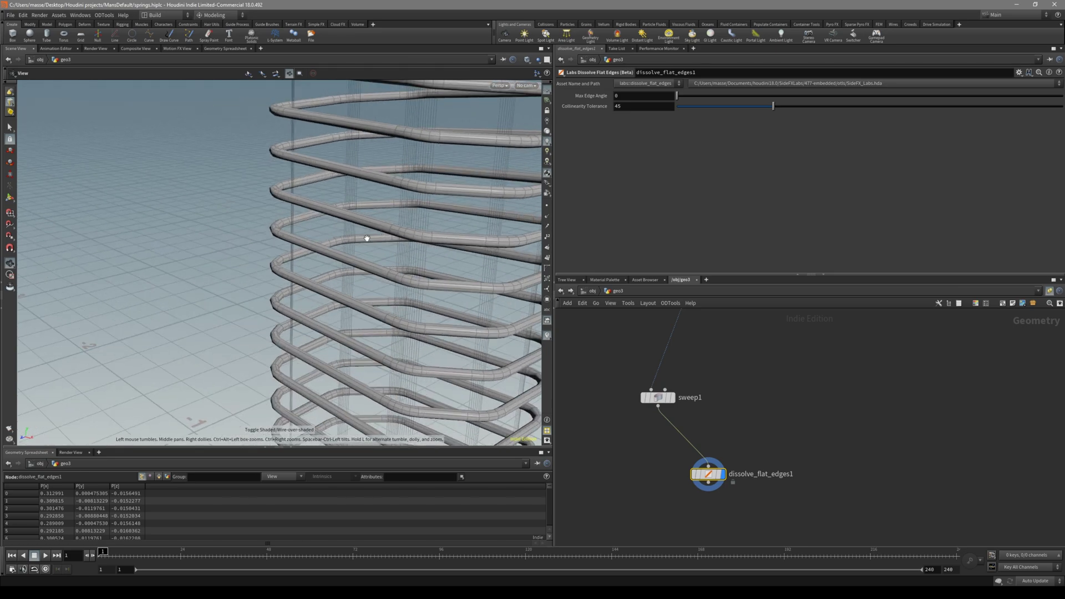
right_click_drag(366, 238, 405, 233)
key("shift+w")
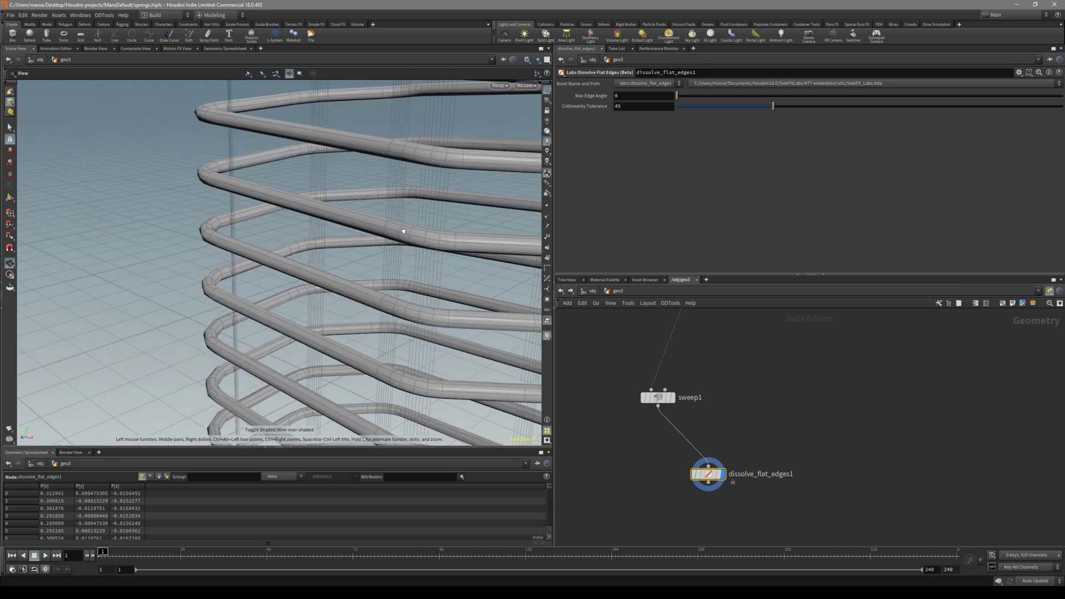
key("shift+w")
mouse_move(404, 233)
left_mouse_down()
mouse_move(451, 248)
mouse_move(344, 228)
left_mouse_up()
left_click_drag(212, 239, 442, 273, "alt")
key("shift+w")
right_click_drag(442, 274, 373, 268, "alt")
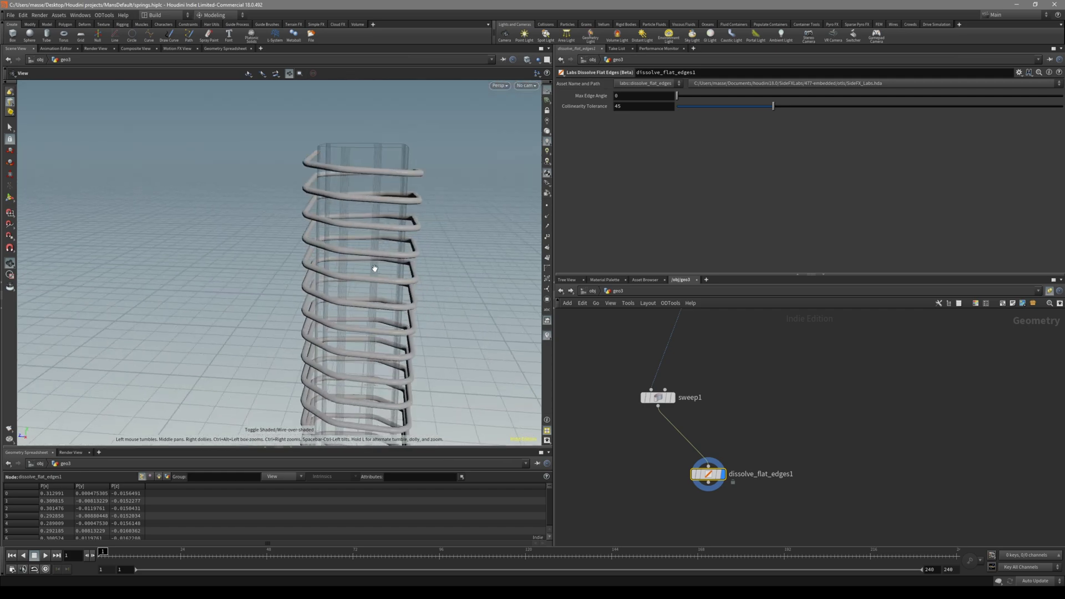
left_click_drag(374, 268, 355, 271, "alt")
scroll(763, 428, "down", 2)
Step: Test how the coil adapts to other columns by setting switch1's input to 0 and finally to 2
middle_click_drag(736, 348, 758, 391)
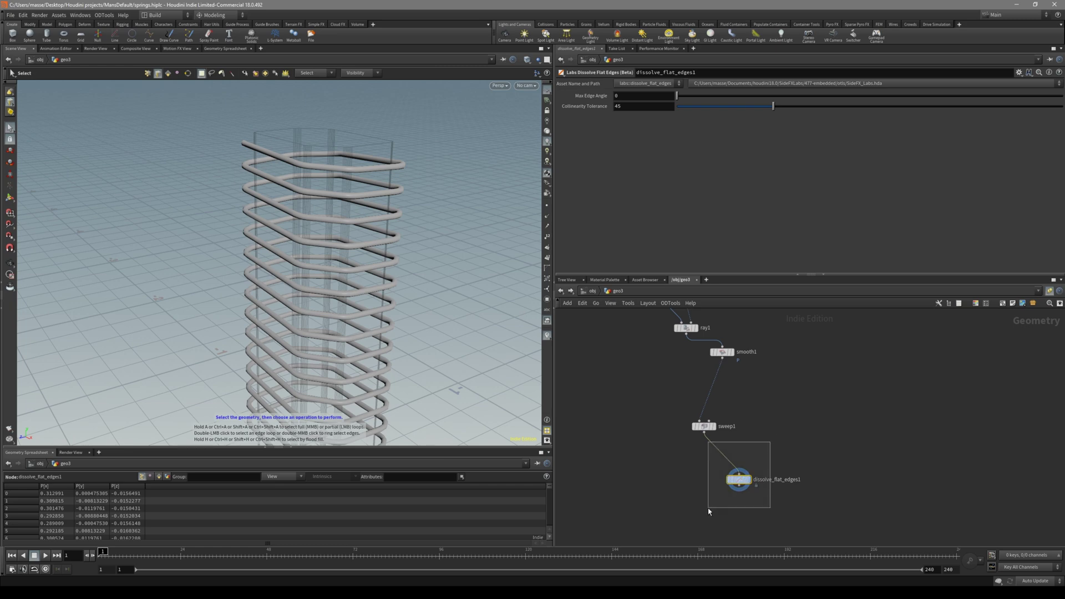
middle_click_drag(648, 358, 648, 510)
left_click(673, 375)
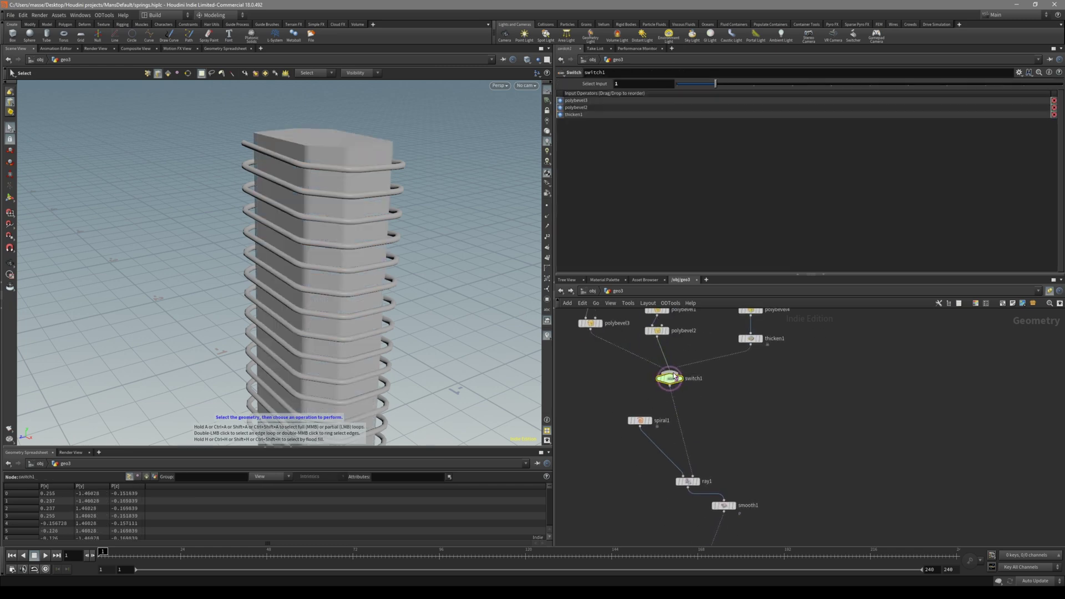
left_click_drag(360, 261, 364, 254, "alt")
left_click_drag(715, 85, 675, 85)
left_click_drag(488, 181, 424, 191, "alt")
key("shift+w")
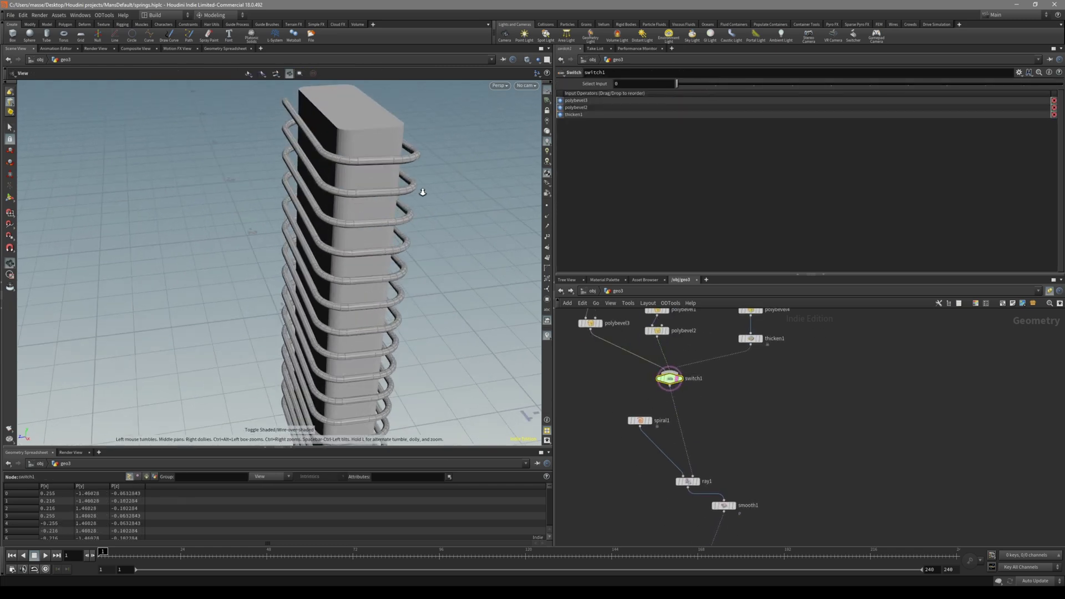
right_click_drag(423, 190, 458, 191, "alt")
mouse_move(458, 191)
middle_mouse_down("alt")
mouse_move(484, 174)
mouse_move(309, 177)
middle_mouse_up("alt")
left_click_drag(677, 85, 760, 87)
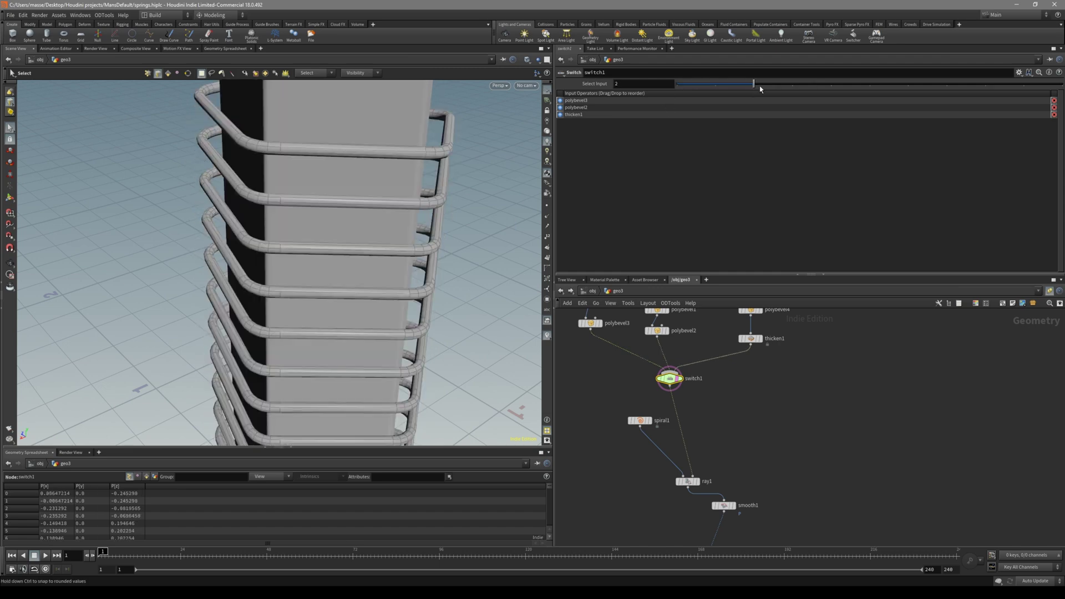
left_click_drag(455, 188, 440, 231, "alt")
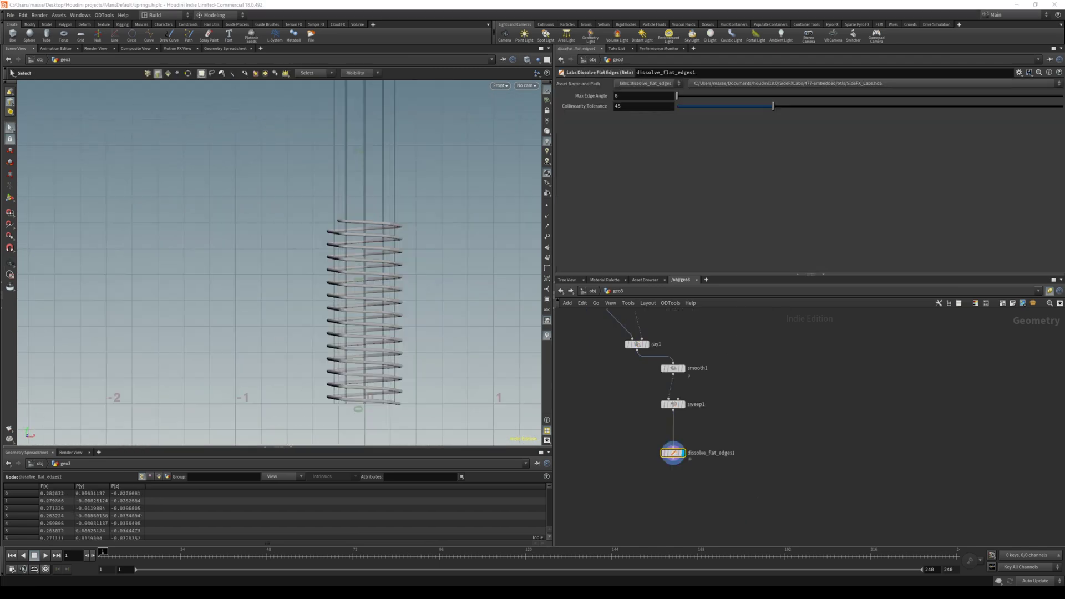
Step: Add a Bend node after dissolve_flat_edges1 and activate its handles in the front view
right_click_drag(368, 378, 454, 358)
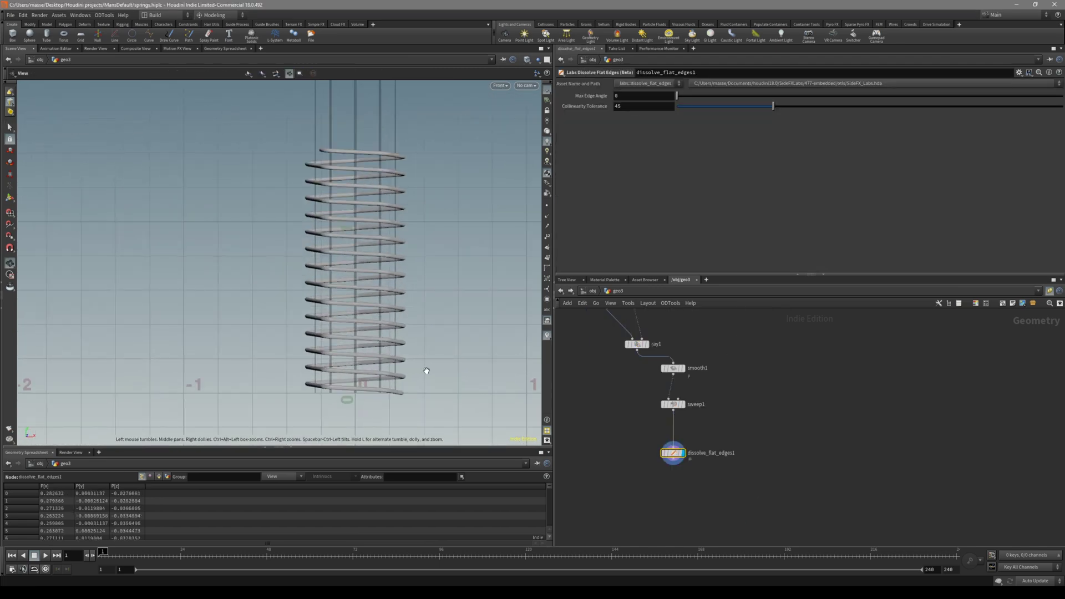
key("s")
key("Tab")
type("bend")
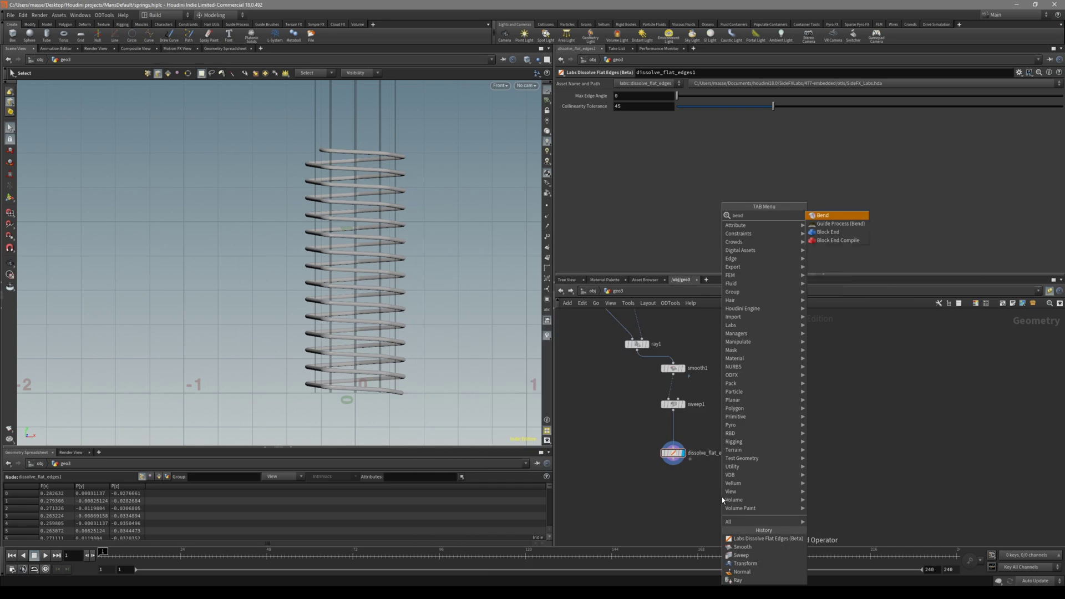
left_click(843, 217)
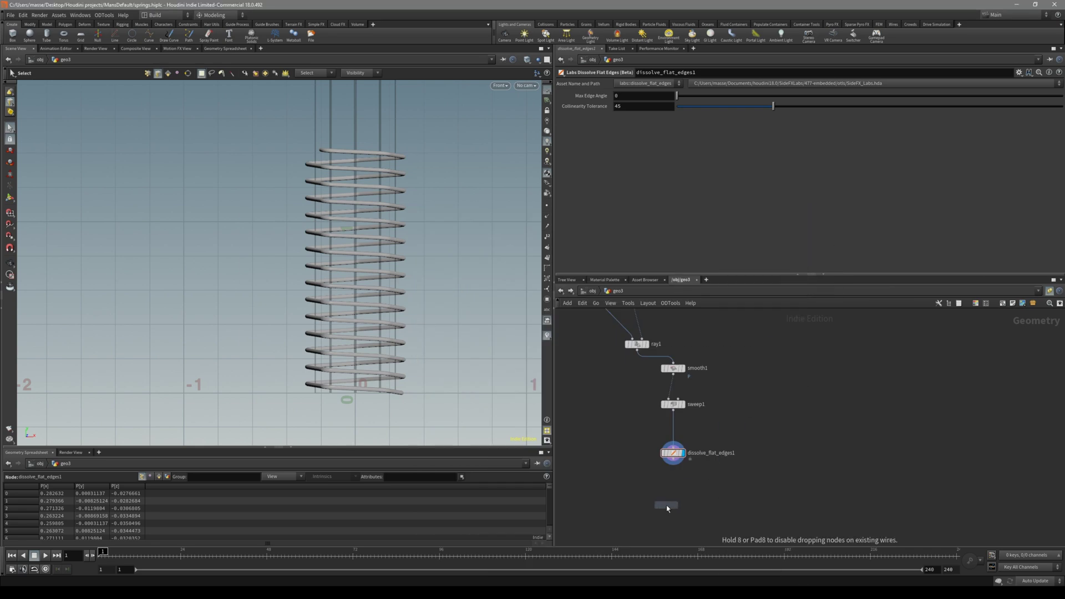
left_click(665, 505)
key("Return")
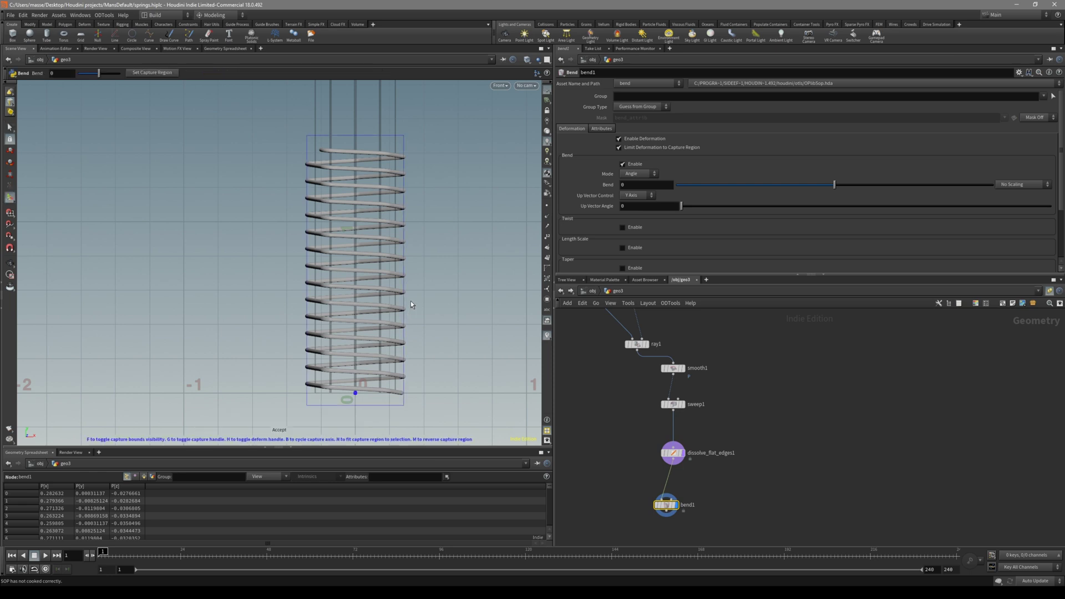
Step: Fit the Bend capture region to the coil along its vertical axis and bend the coil's upper end toward positive X
middle_click_drag(376, 259, 393, 279, "alt")
scroll(373, 269, "down", 3)
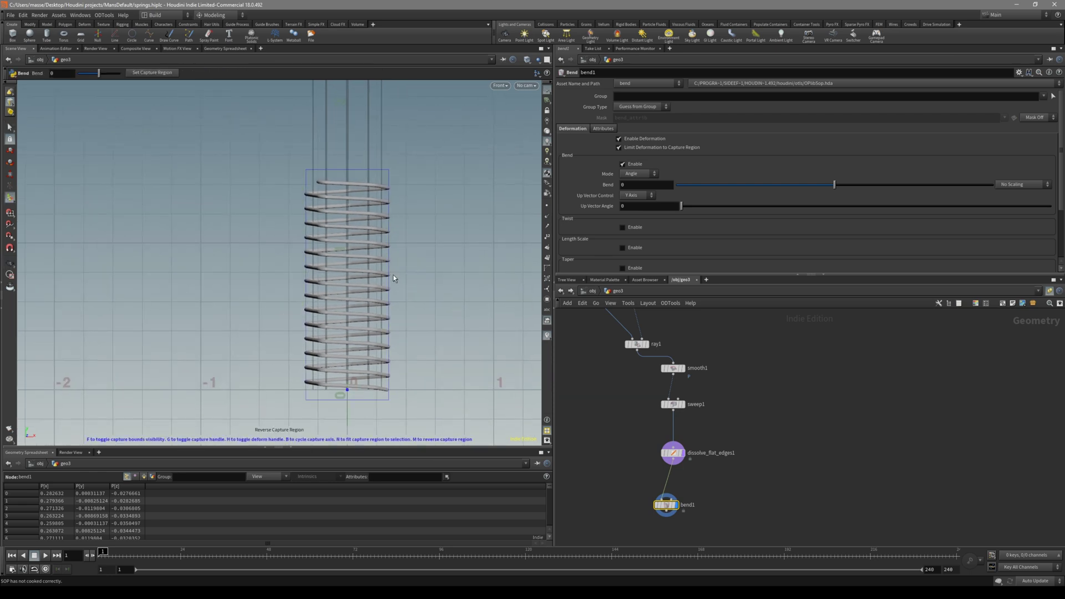
key("n")
key("b")
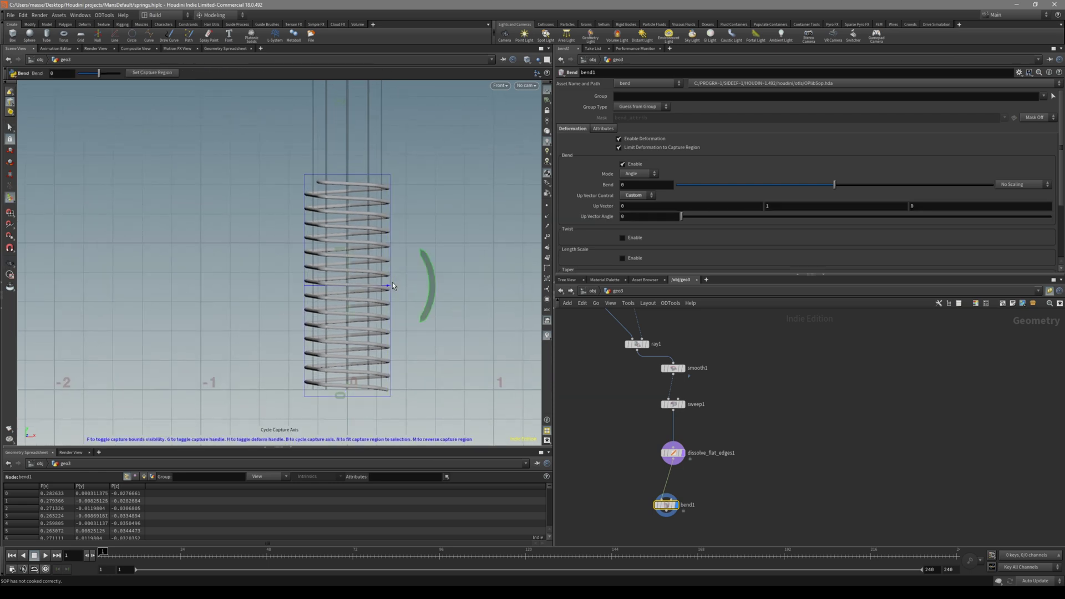
left_click_drag(429, 287, 434, 290)
key("ctrl+z")
key("b")
left_click_drag(361, 139, 501, 255)
mouse_move(480, 238)
right_mouse_down("alt")
mouse_move(419, 246)
mouse_move(478, 249)
right_mouse_up("alt")
scroll(669, 506, "down", 4)
scroll(611, 388, "up", 4)
Step: Try a spiral1 height of 0.43 and inspect the compressed, bent coil in perspective
middle_click_drag(613, 398, 589, 354)
mouse_move(597, 359)
left_mouse_down()
mouse_move(654, 417)
mouse_move(630, 421)
left_mouse_up()
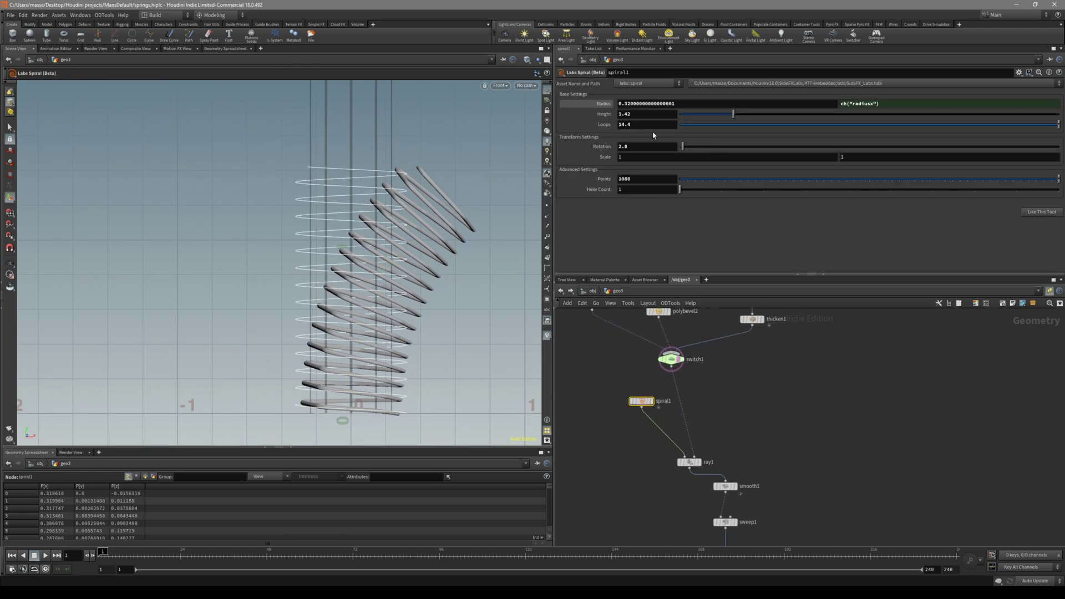
left_click_drag(730, 122, 697, 123)
middle_click_drag(381, 387, 328, 304, "alt")
right_click_drag(327, 303, 680, 300, "alt")
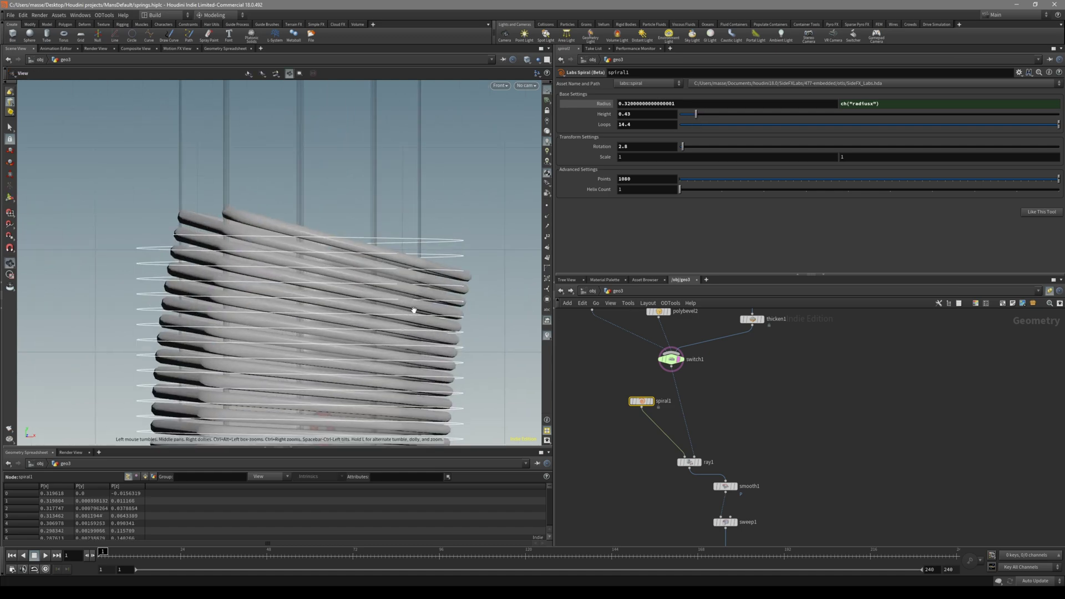
key("space+1")
middle_click_drag(383, 355, 312, 244, "alt")
right_click_drag(312, 244, 578, 248, "alt")
left_click_drag(533, 260, 514, 284)
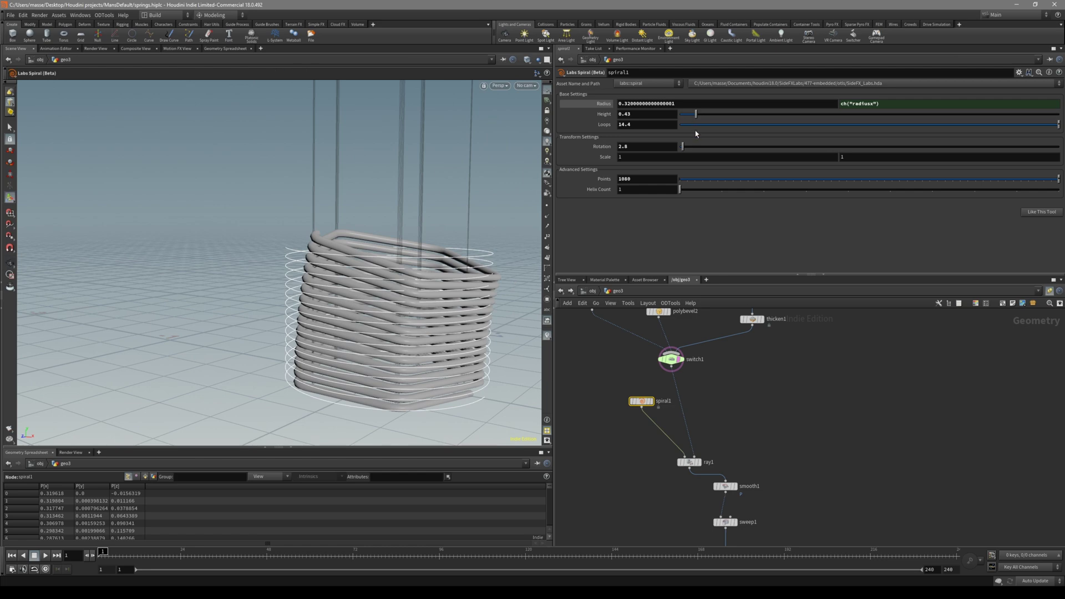
Step: Set spiral1's rotation to 10.3 and its height to 1.13
left_click_drag(692, 148, 723, 117)
scroll(436, 170, "down", 5)
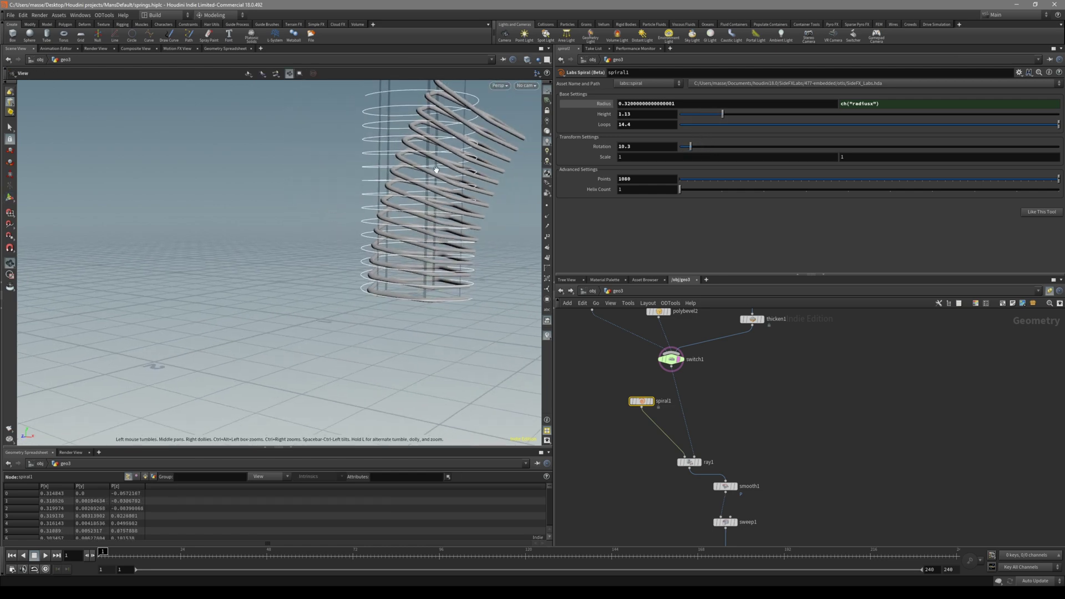
left_click_drag(436, 170, 411, 191, "alt")
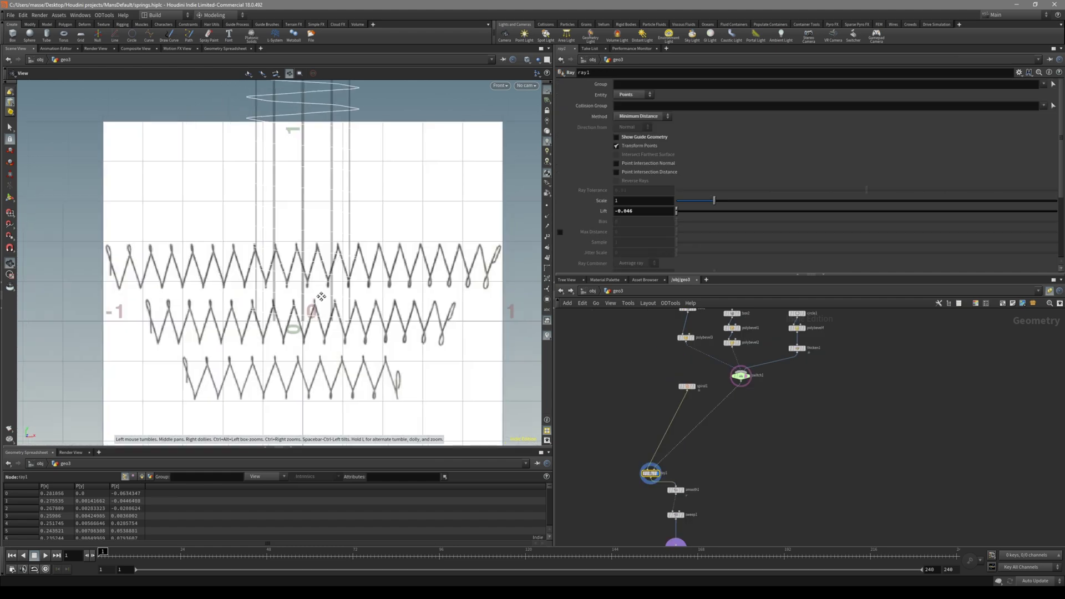
Step: Examine the three rows of zigzag spring reference drawings behind the column in the front view
scroll(327, 310, "up", 5)
scroll(327, 311, "up", 2)
middle_click_drag(328, 310, 263, 343)
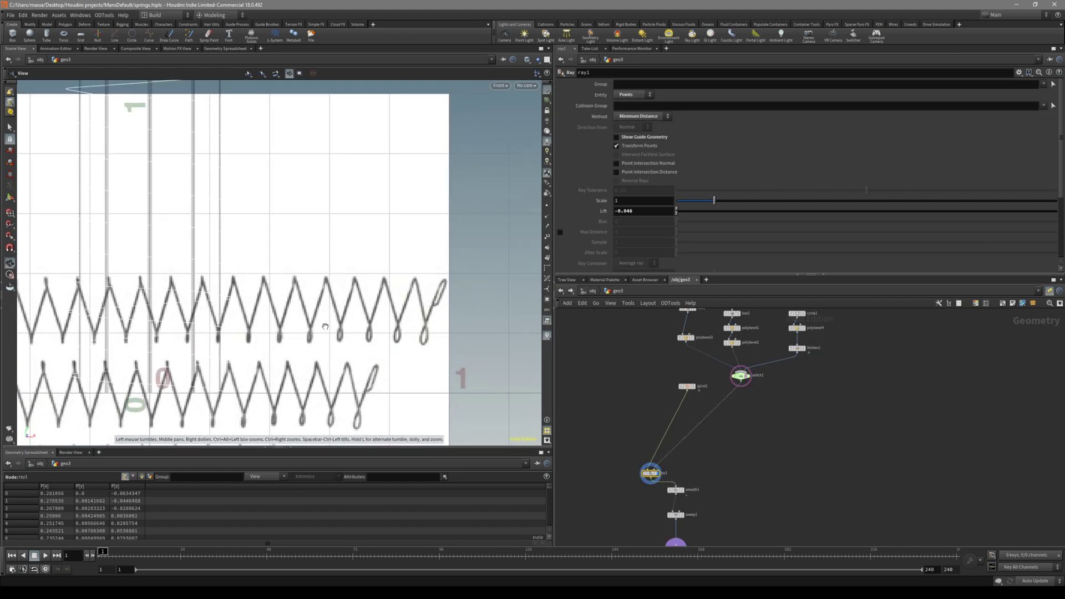
scroll(263, 344, "down", 4)
middle_click_drag(207, 368, 280, 308)
scroll(305, 308, "up", 3)
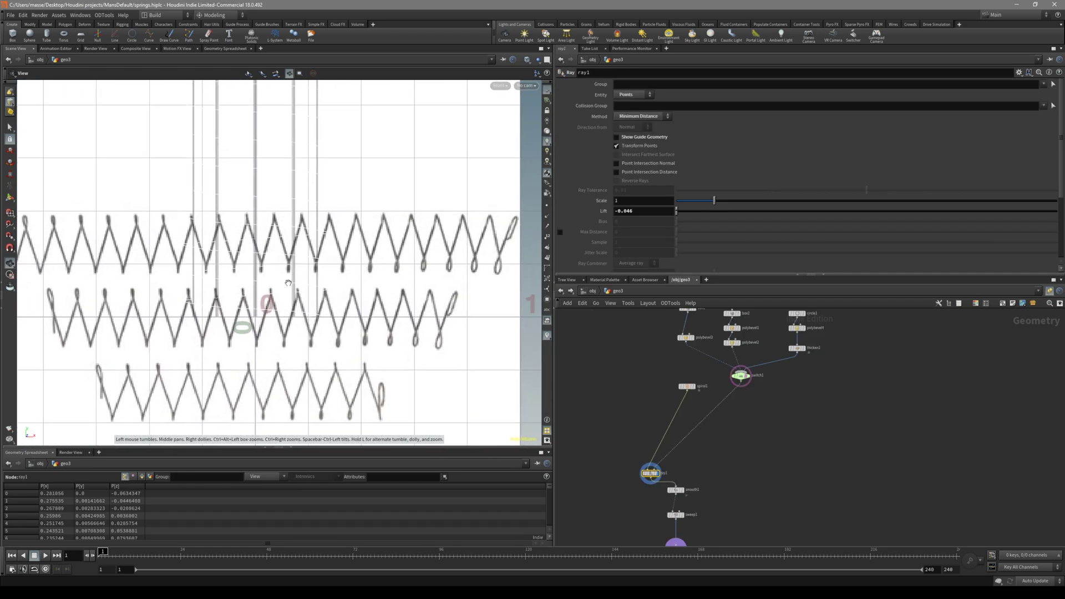
scroll(216, 293, "down", 2)
middle_click_drag(216, 294, 305, 335)
scroll(305, 335, "up", 4)
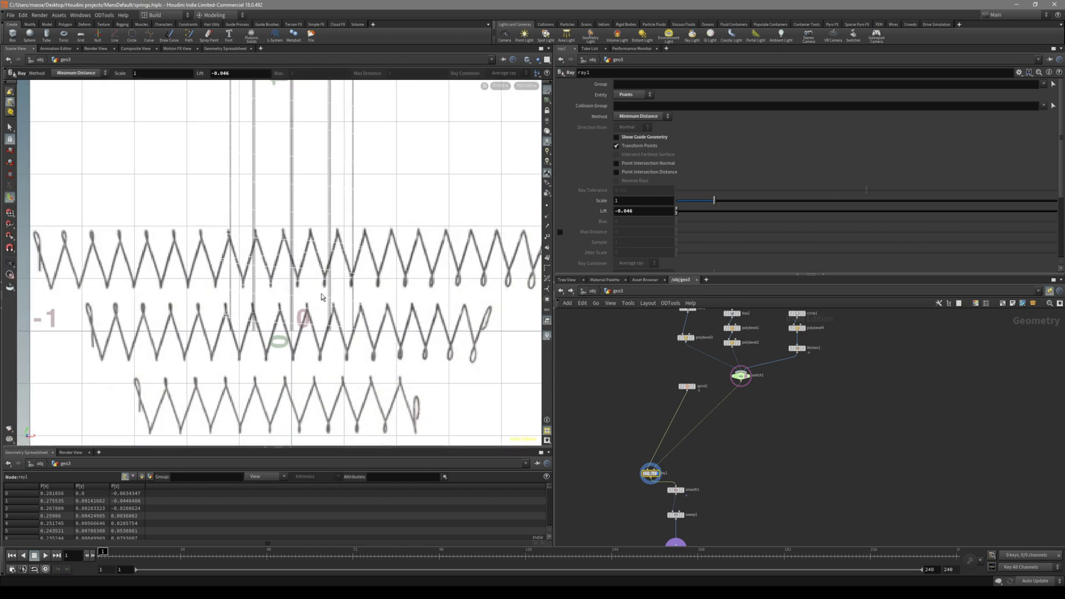
Step: View the projected curve in perspective, and study the bends and end loops of the reference springs in the front view
key("space+1")
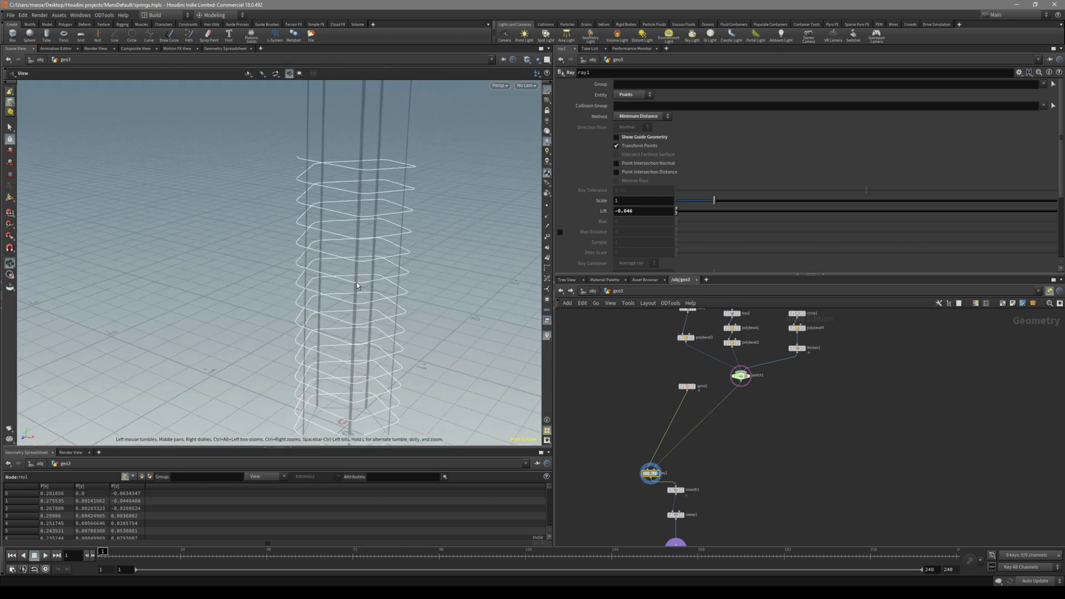
key("space+3")
middle_click_drag(282, 297, 365, 305)
scroll(353, 313, "up", 2)
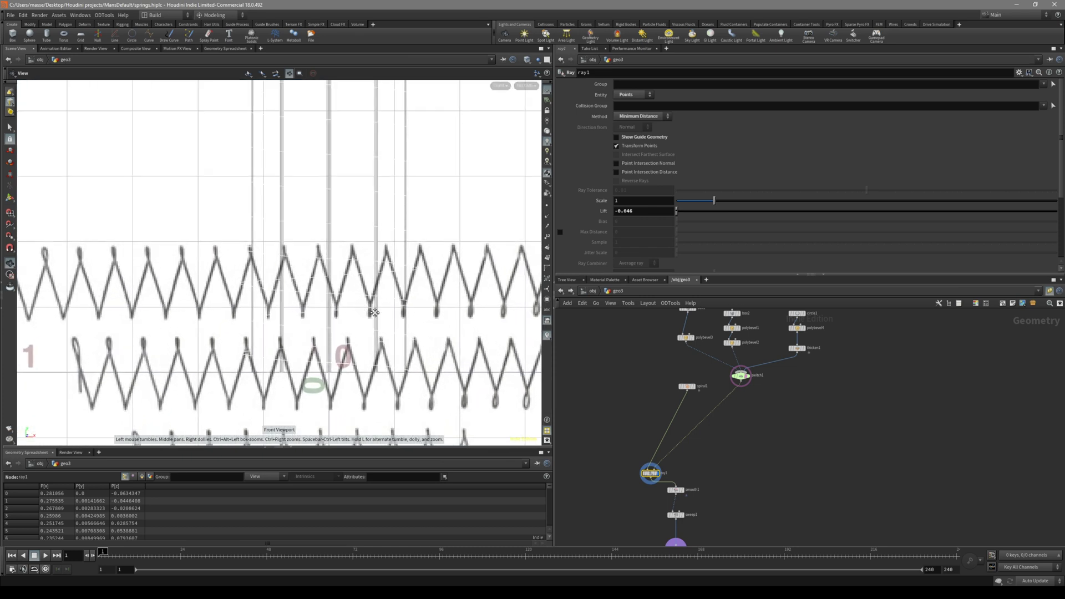
scroll(374, 312, "down", 3)
key("Return")
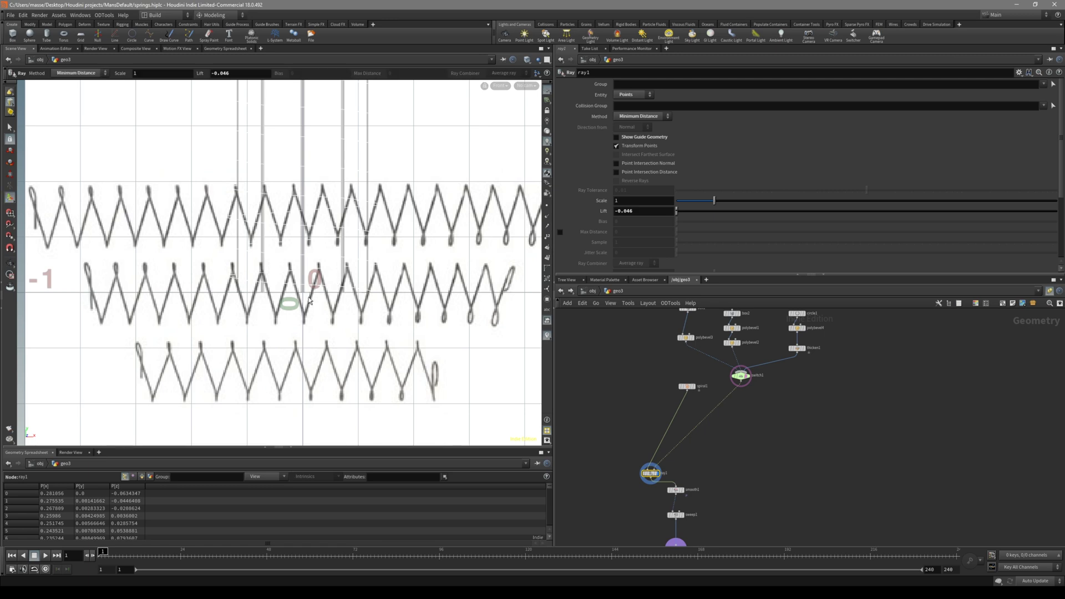
scroll(309, 300, "up", 1)
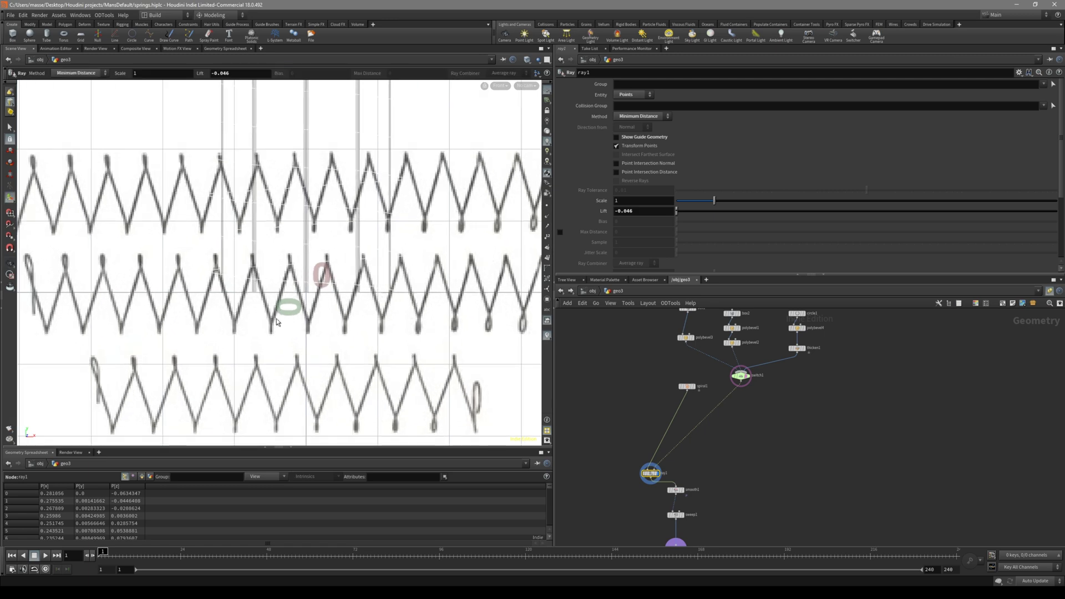
scroll(288, 271, "up", 2)
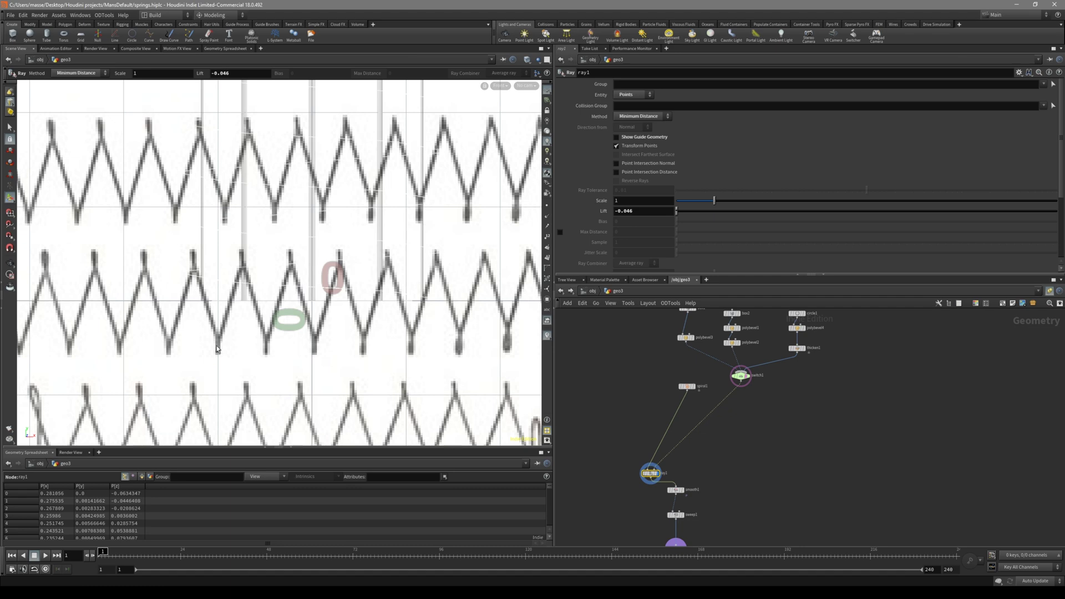
scroll(312, 300, "down", 7, "alt")
mouse_move(361, 289)
middle_mouse_down("alt")
mouse_move(303, 295)
mouse_move(345, 320)
mouse_move(351, 298)
middle_mouse_up("alt")
scroll(350, 283, "up", 2, "alt")
scroll(345, 319, "down", 2, "alt")
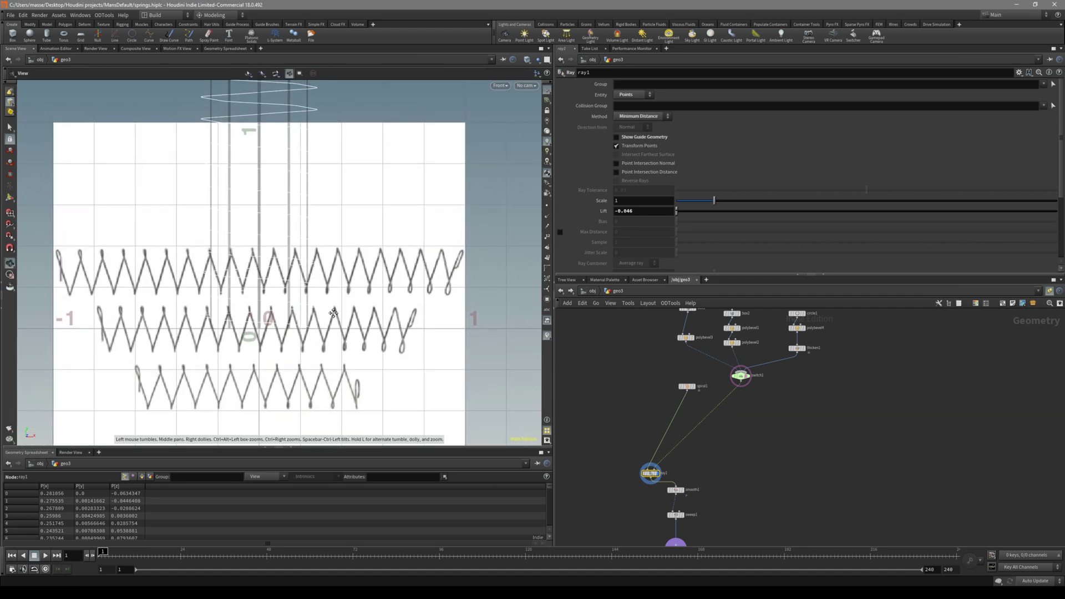
middle_click_drag(436, 311, 416, 330, "alt")
middle_click_drag(411, 290, 393, 317, "alt")
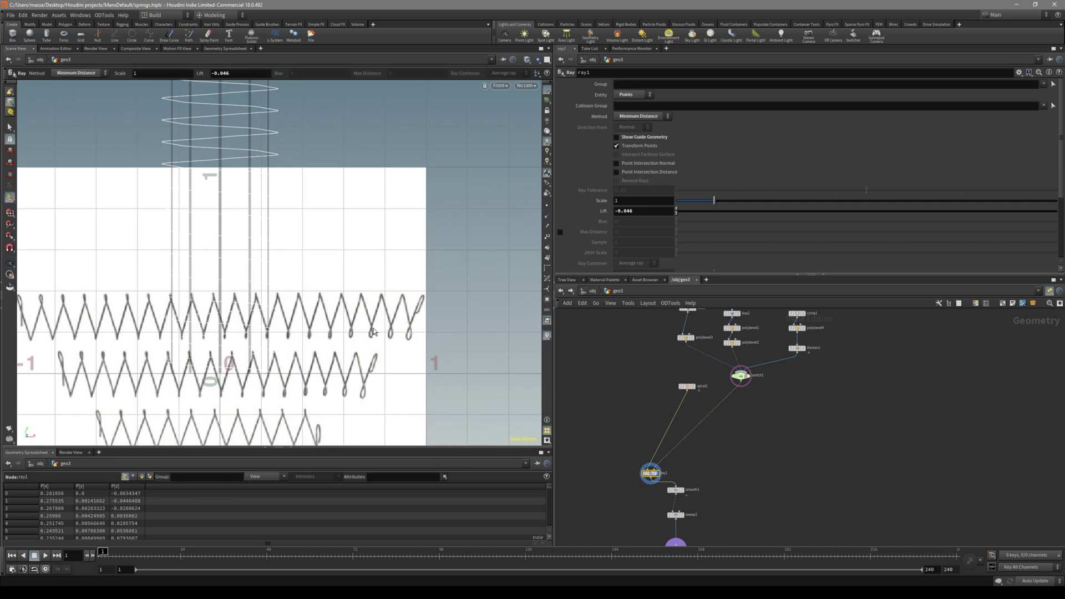
Step: Compare the reference springs with the projected curve in the front view, and study the curve's bends around the column in perspective
middle_click_drag(273, 263, 295, 294, "alt")
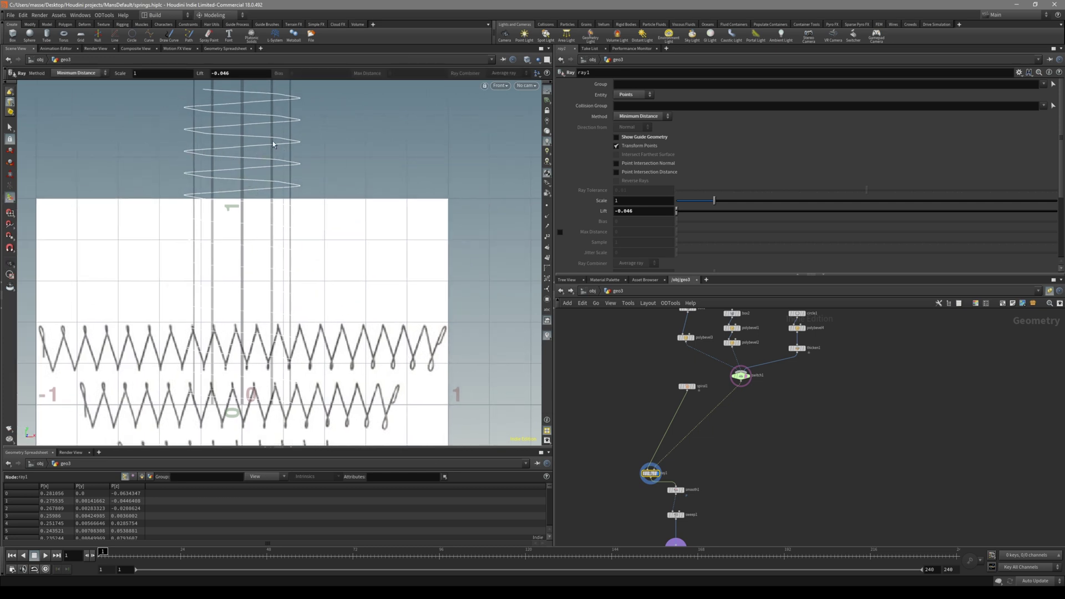
middle_click_drag(306, 321, 305, 318, "alt")
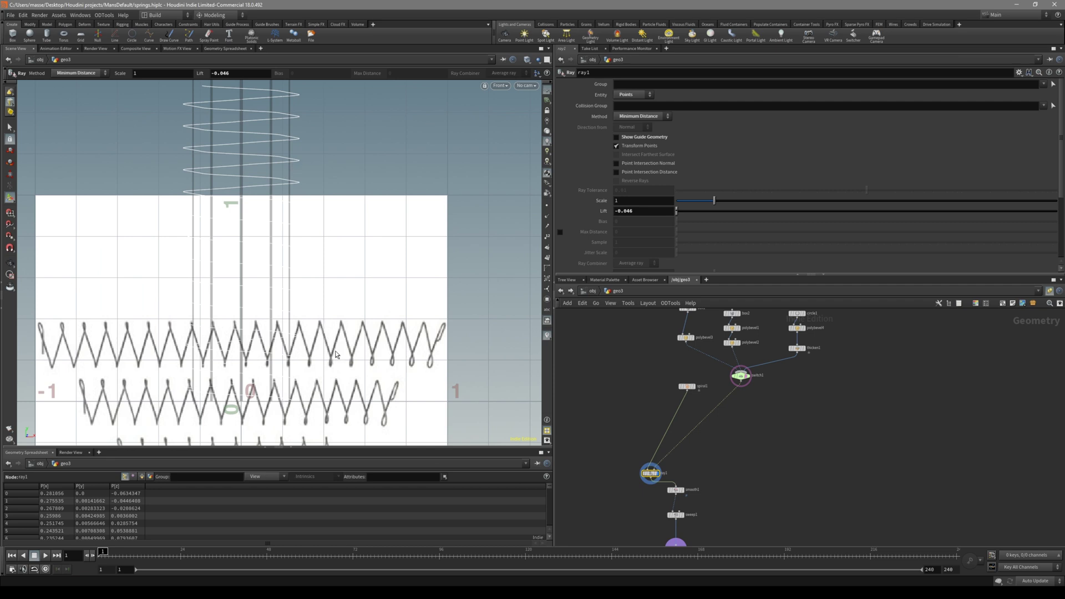
middle_click_drag(327, 379, 375, 308, "alt")
right_click_drag(378, 304, 345, 340, "alt")
middle_click_drag(345, 340, 365, 293, "alt")
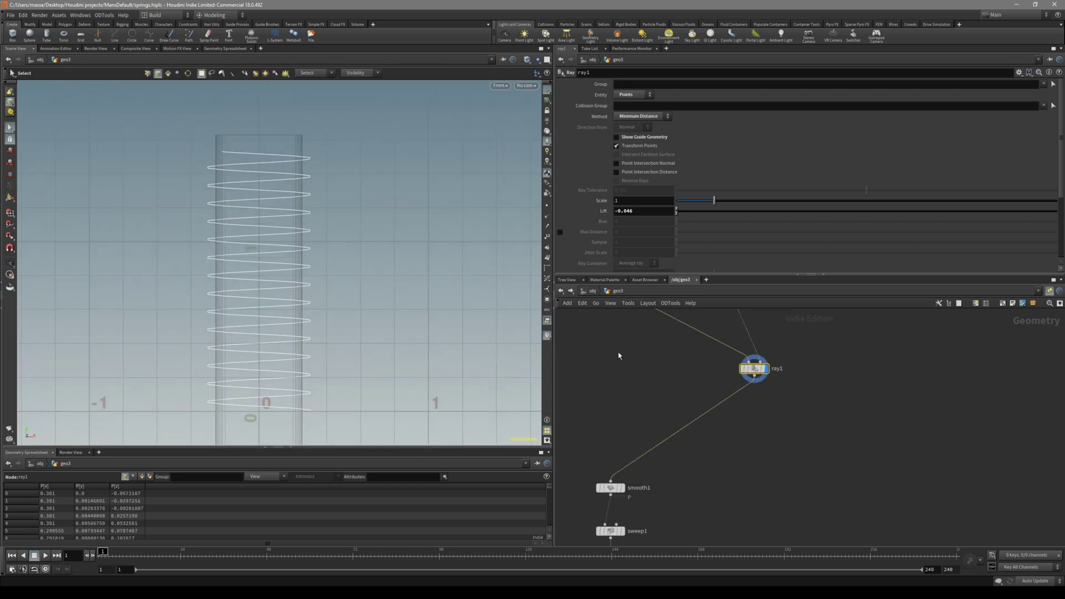
key("space+1")
left_click_drag(349, 292, 363, 290, "alt")
middle_click_drag(801, 316, 804, 384)
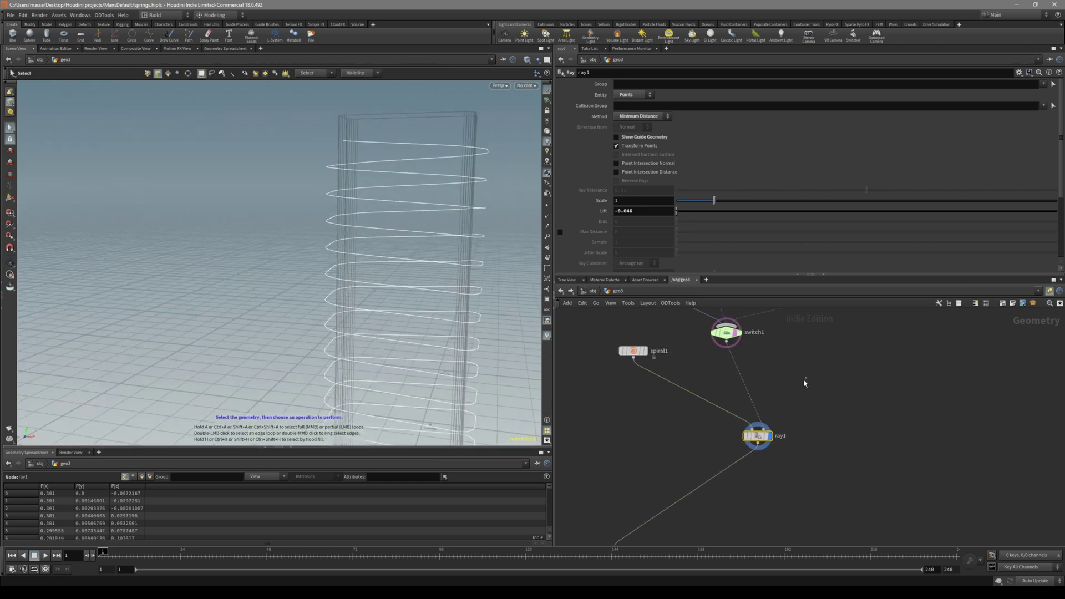
middle_click_drag(650, 396, 644, 442)
key("space")
left_click_drag(445, 311, 371, 326)
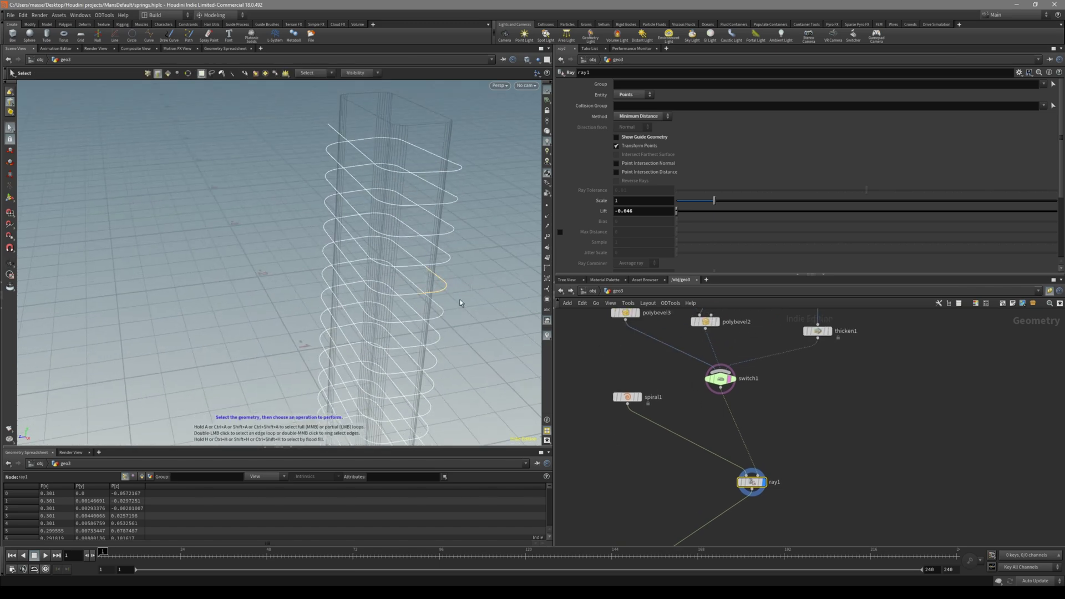
middle_click_drag(460, 305, 482, 291, "alt")
Step: Insert a Group node between ray1 and smooth1, set its type to Points and enable keeping elements within a bounding region
middle_click_drag(751, 529, 739, 434)
key("Tab")
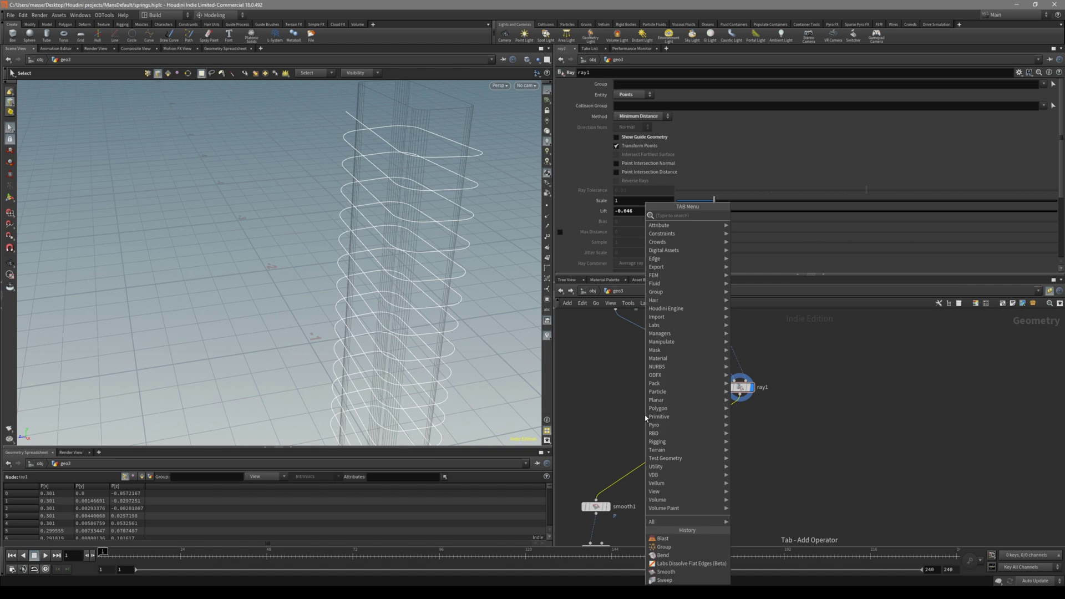
type("gr")
left_click(765, 225)
left_click(752, 432)
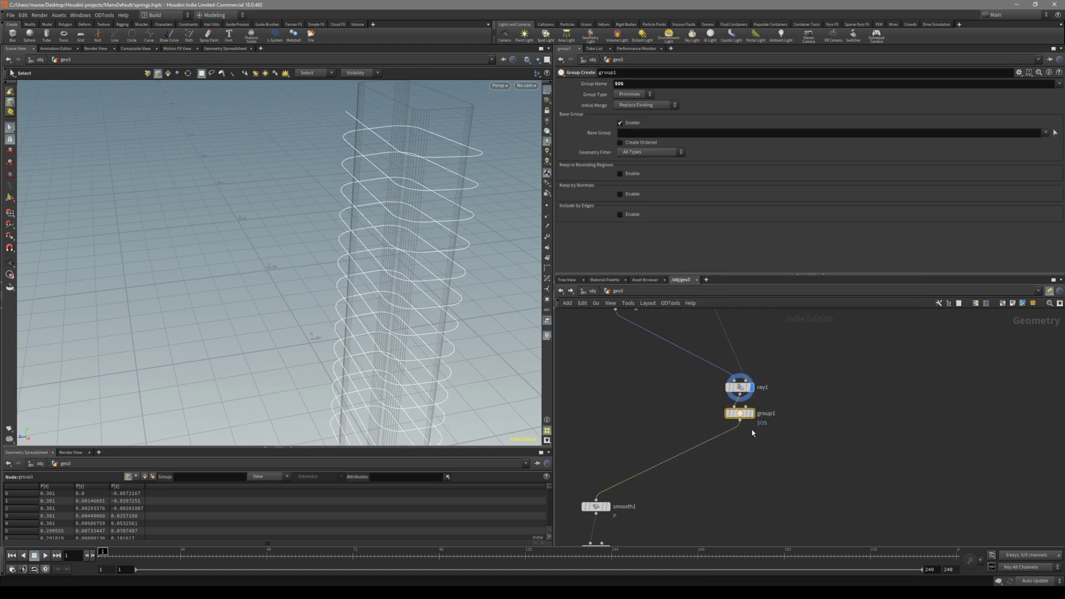
left_click(619, 174)
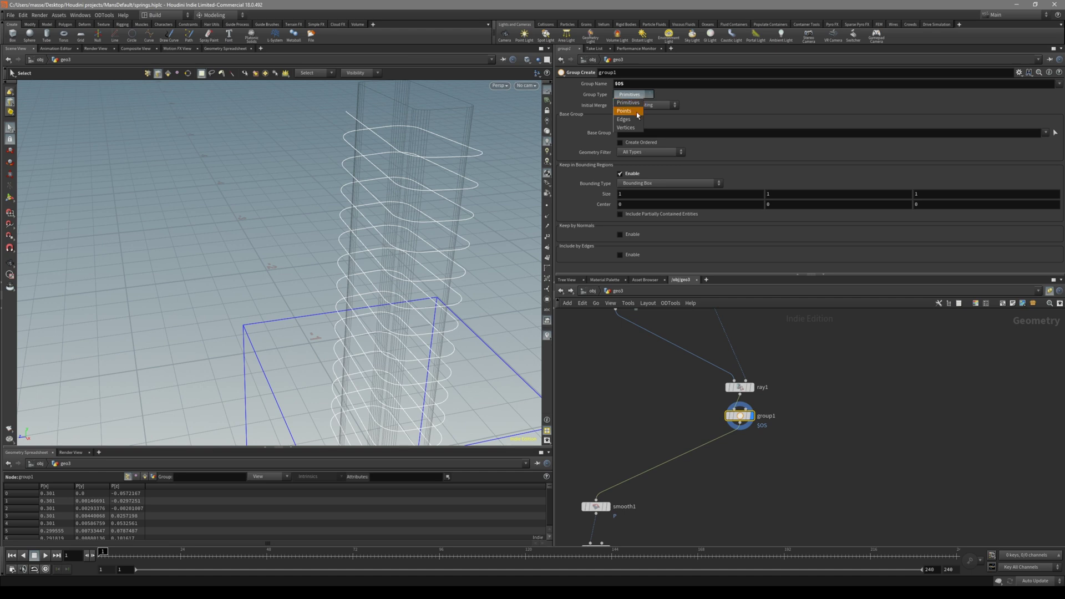
left_click(634, 113)
Step: Narrow group1's bounding box in the front view to about 0.38 wide, covering the middle of the coil
key("space+3")
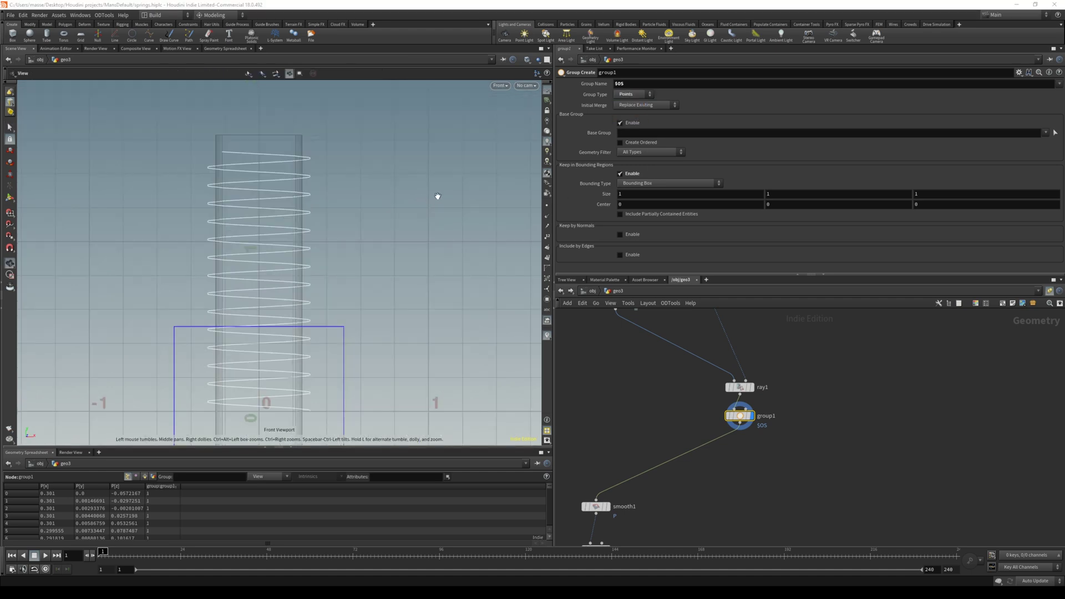
scroll(436, 197, "down", 3)
key("Return")
scroll(450, 253, "up", 3)
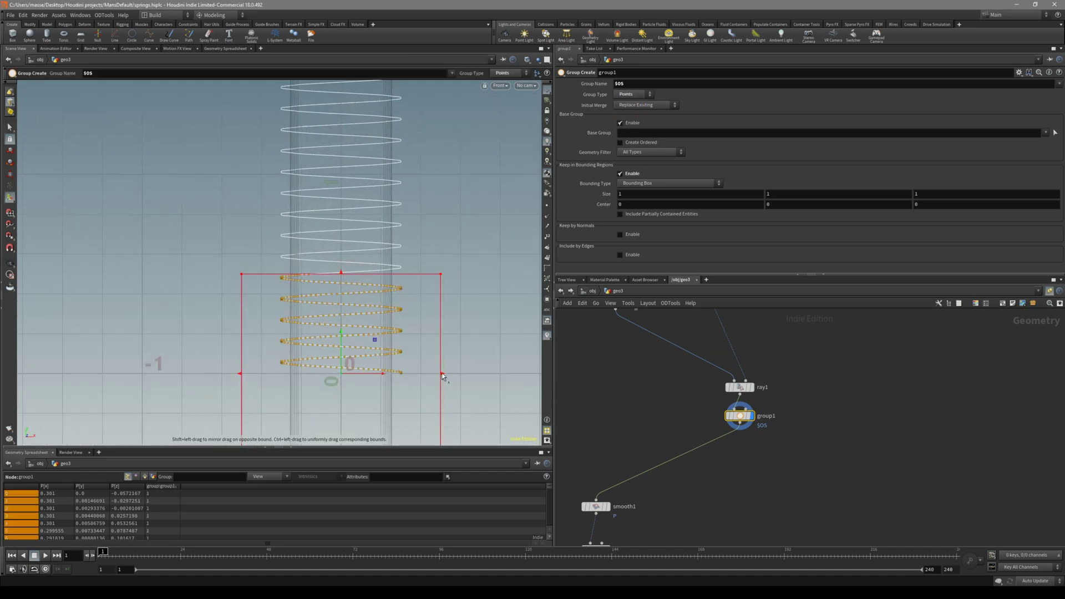
left_click_drag(442, 372, 390, 373)
scroll(381, 374, "down", 1)
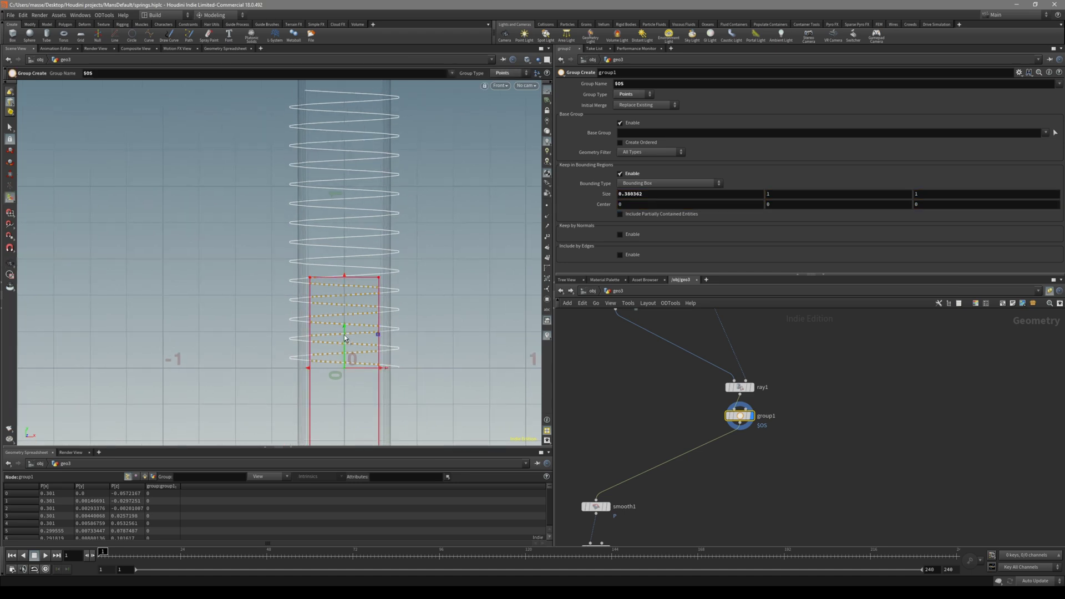
Step: Raise the bounding box's centre to a height of about 0.55 and stretch the box to about 2.48 tall to enclose the whole coil
left_click_drag(343, 335, 352, 234)
middle_click_drag(384, 201, 376, 280, "alt")
scroll(375, 281, "down", 2)
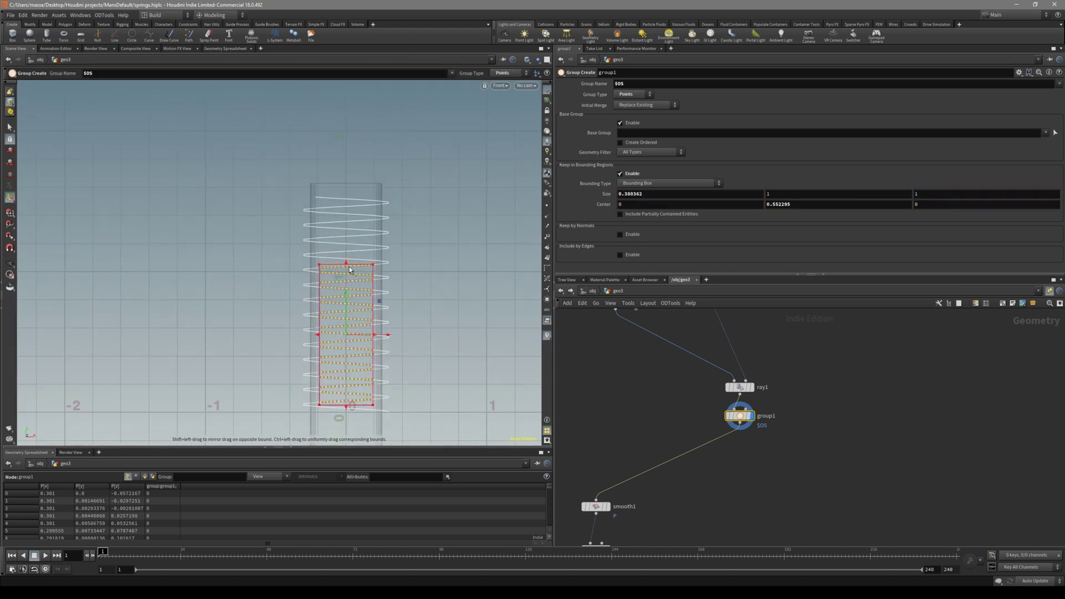
left_click_drag(351, 267, 351, 165)
middle_click_drag(371, 260, 380, 219, "alt")
right_click_drag(381, 219, 482, 249, "alt")
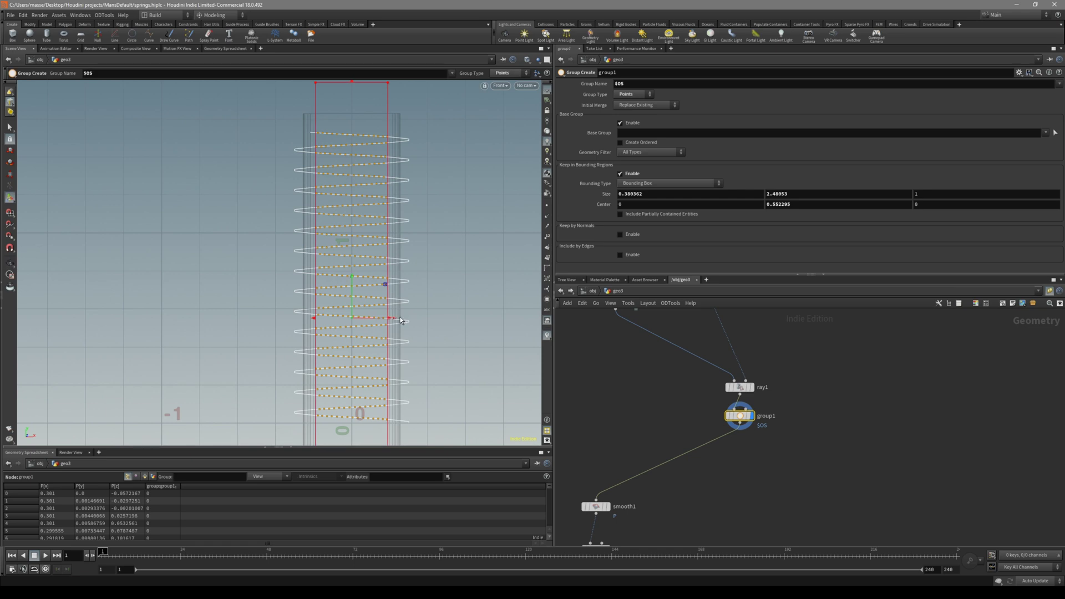
Step: Fine-tune the bounding box's width to about 0.422 so that only the bends on both sides of the coil stay outside it
left_click_drag(388, 318, 390, 319)
middle_click_drag(383, 376, 387, 309, "alt")
right_click_drag(387, 309, 414, 328, "alt")
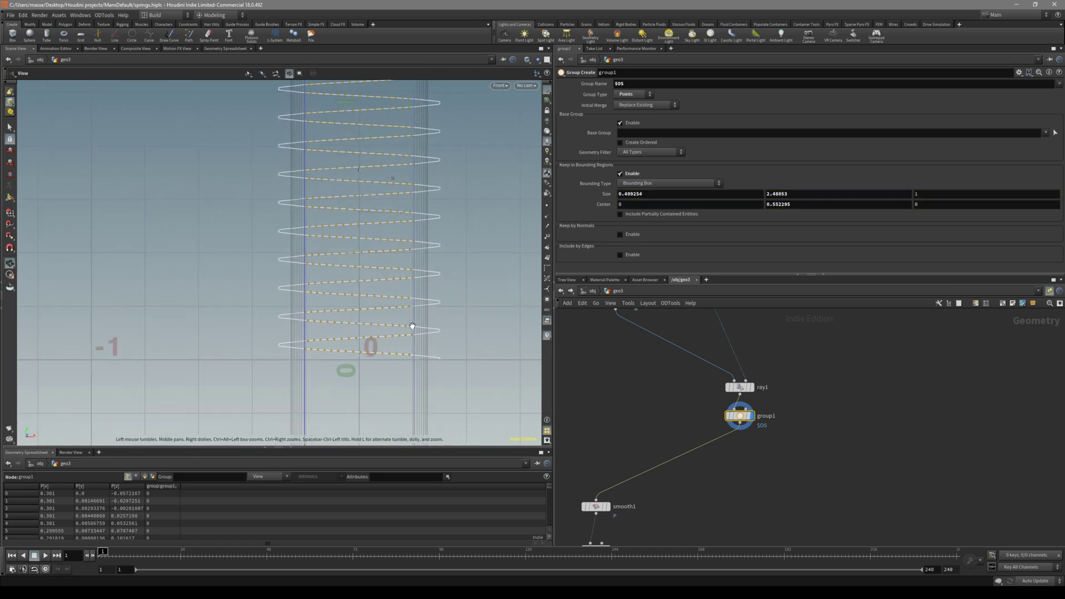
middle_click_drag(385, 311, 341, 355, "alt")
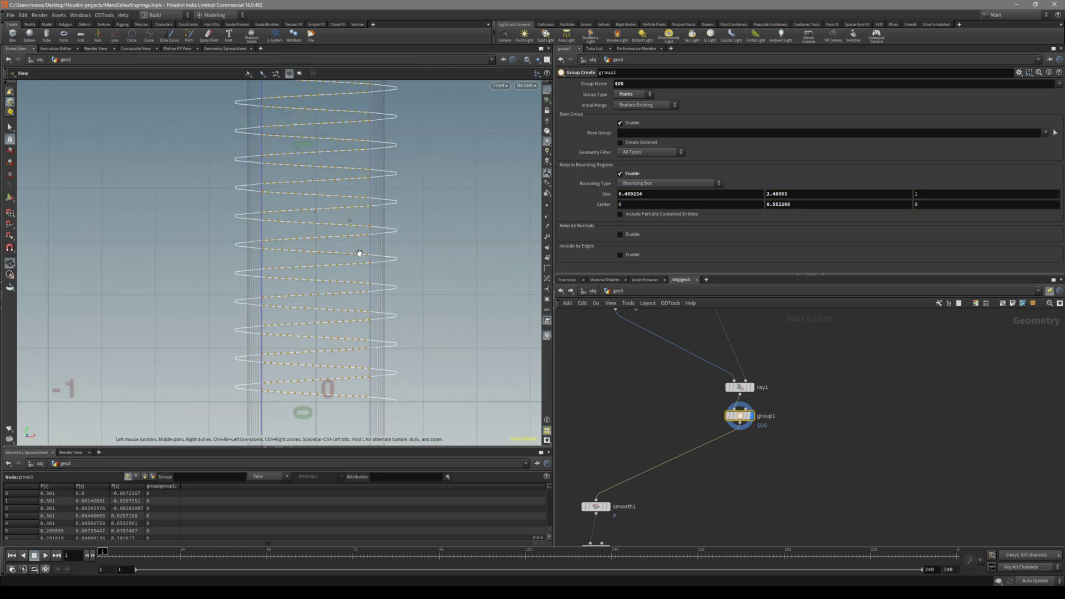
left_click_drag(373, 253, 372, 270)
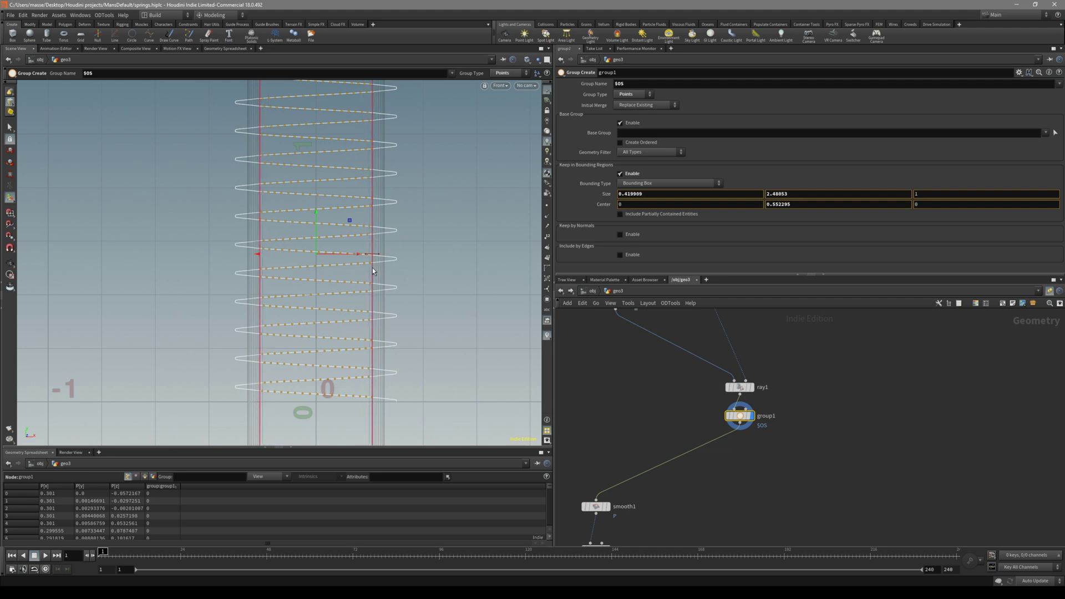
right_click_drag(374, 297, 618, 272, "alt")
left_click_drag(369, 187, 370, 188)
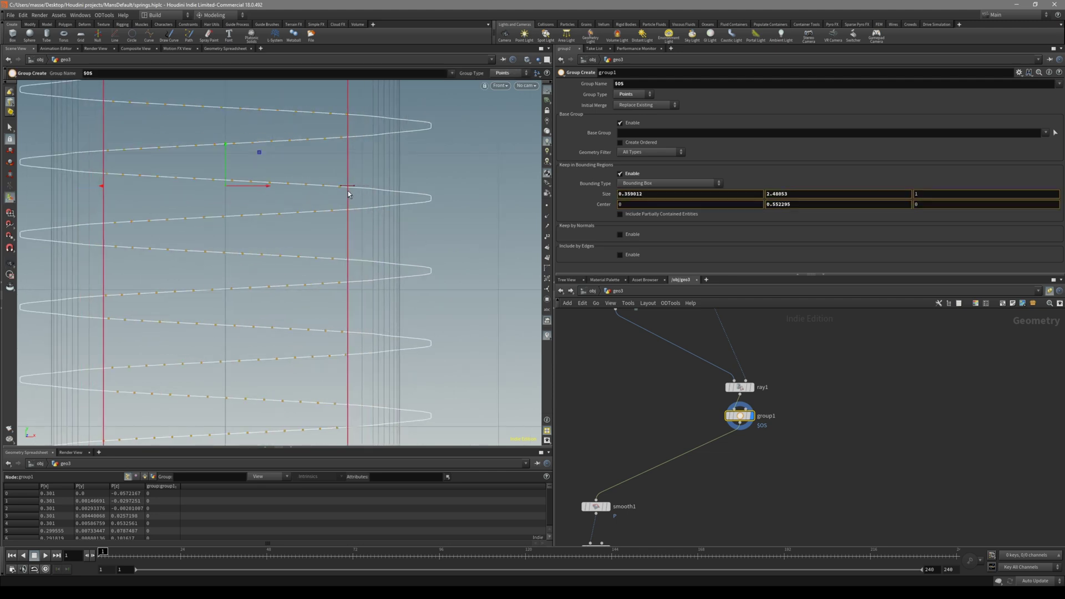
left_click_drag(349, 194, 372, 199)
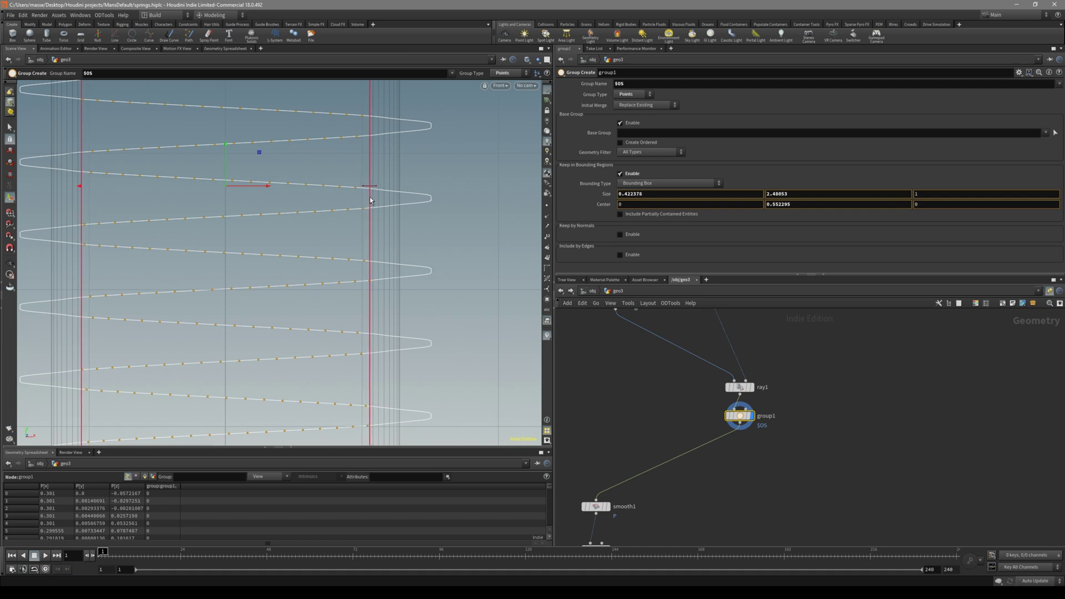
key("Escape")
scroll(316, 250, "down", 5)
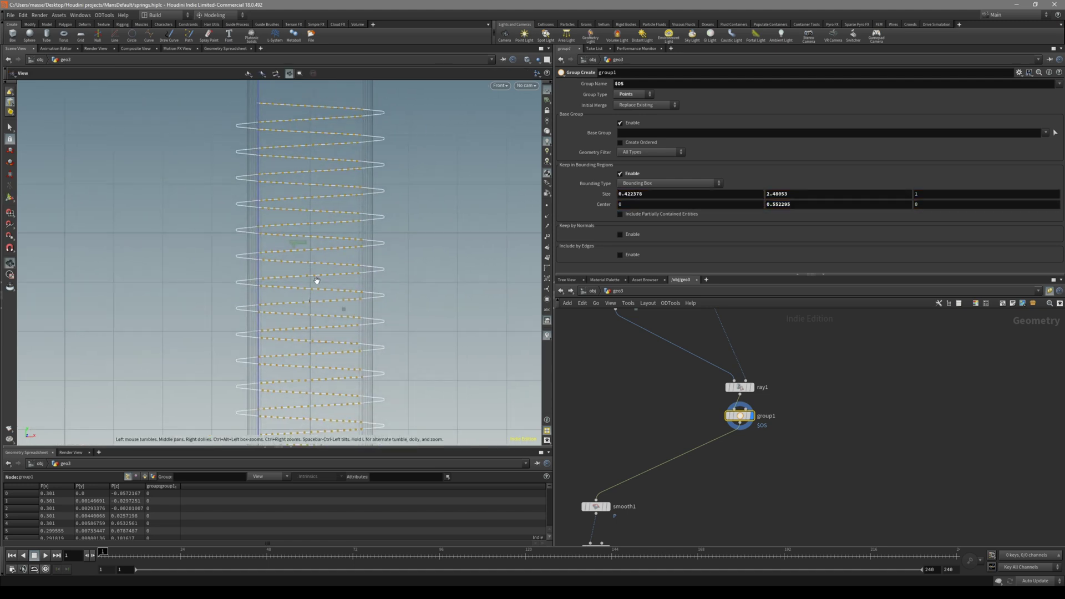
scroll(316, 280, "down", 3)
key("Return")
Step: Rename the group node TO_DELETE and add a Blast node below it that deletes the TO_DELETE points
key("Tab")
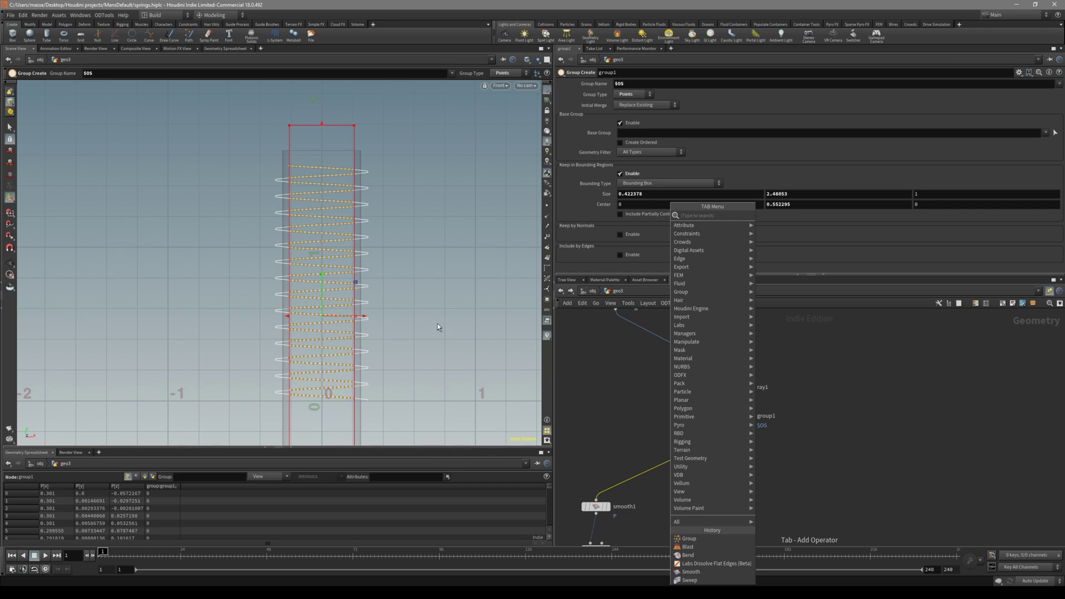
key("Escape")
key("Tab")
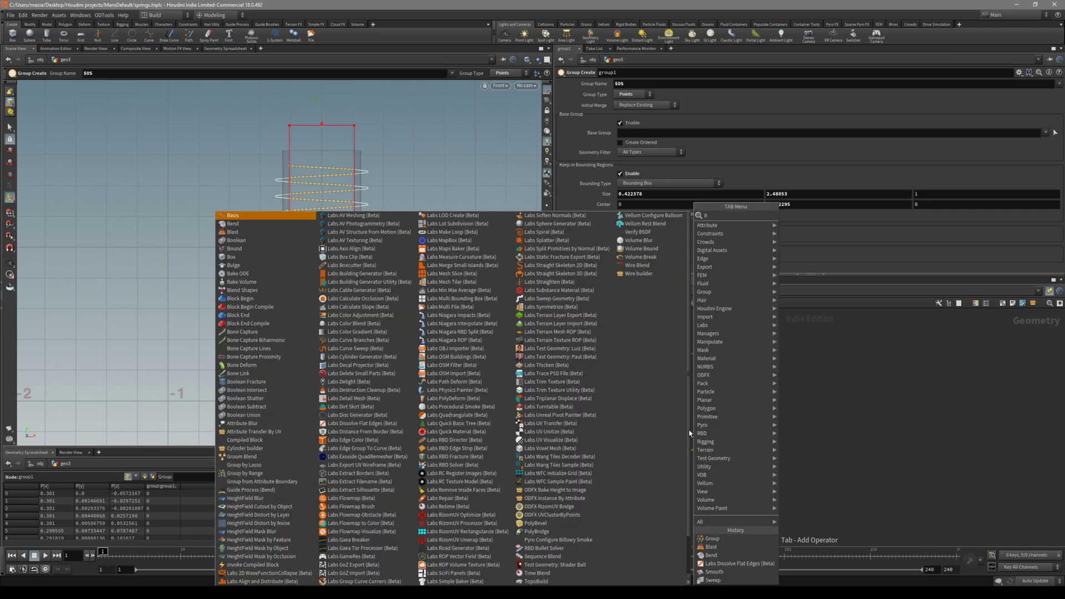
type("BLAS")
key("Return")
left_click(704, 449)
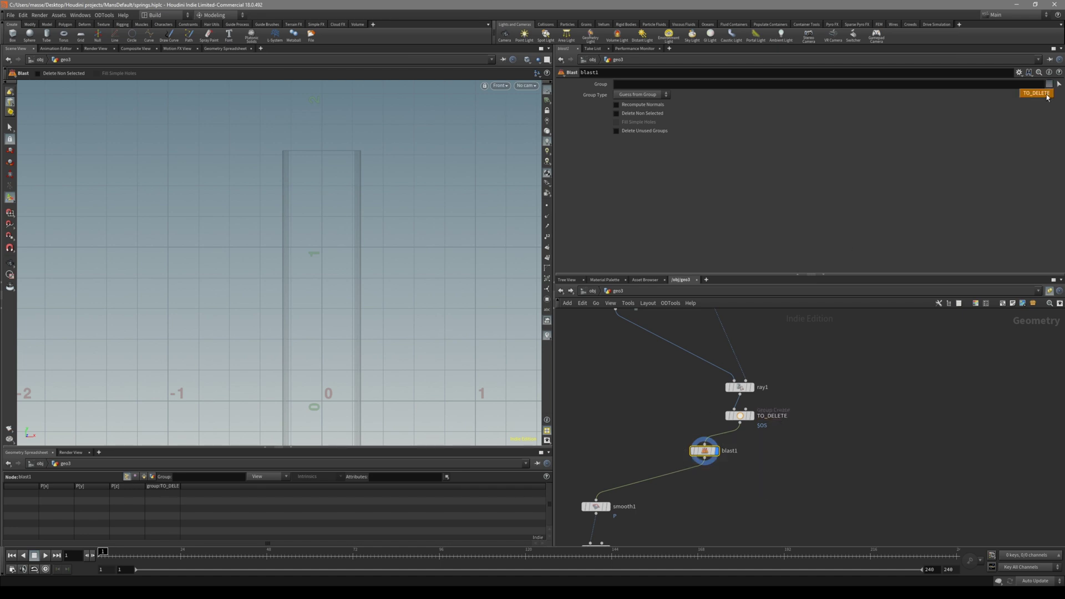
left_click(1046, 94)
Step: Show the curve's points and examine those remaining at the bends on both sides of the coil
key("2")
middle_click_drag(348, 207, 402, 208, "alt")
right_click_drag(402, 207, 431, 202, "alt")
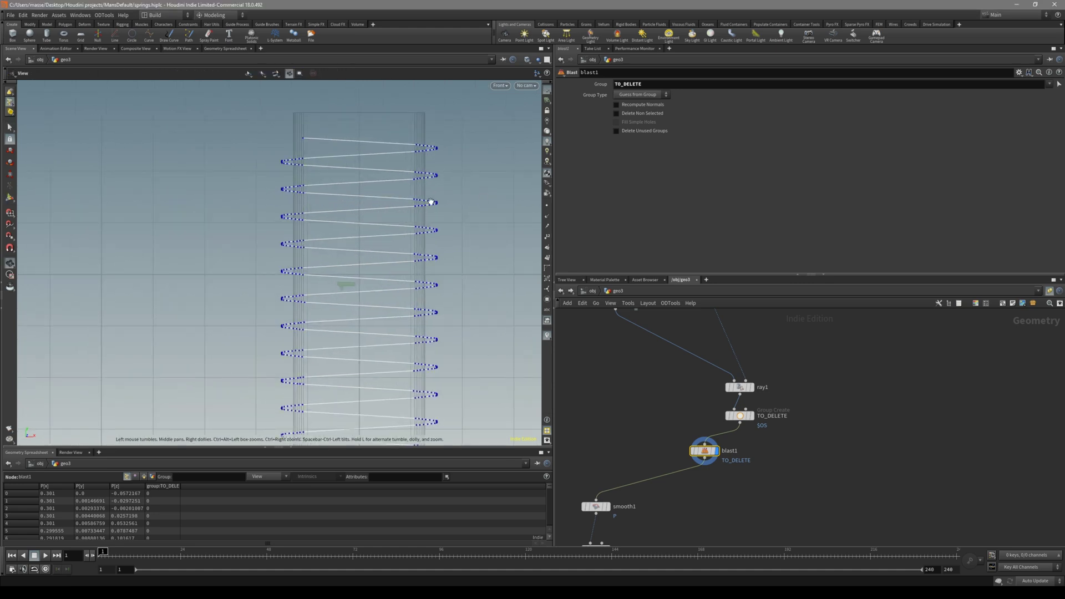
middle_click_drag(387, 203, 316, 214, "alt")
right_click_drag(363, 219, 499, 218, "alt")
middle_click_drag(317, 231, 336, 188, "alt")
right_click_drag(336, 188, 296, 191, "alt")
middle_click_drag(618, 503, 649, 456)
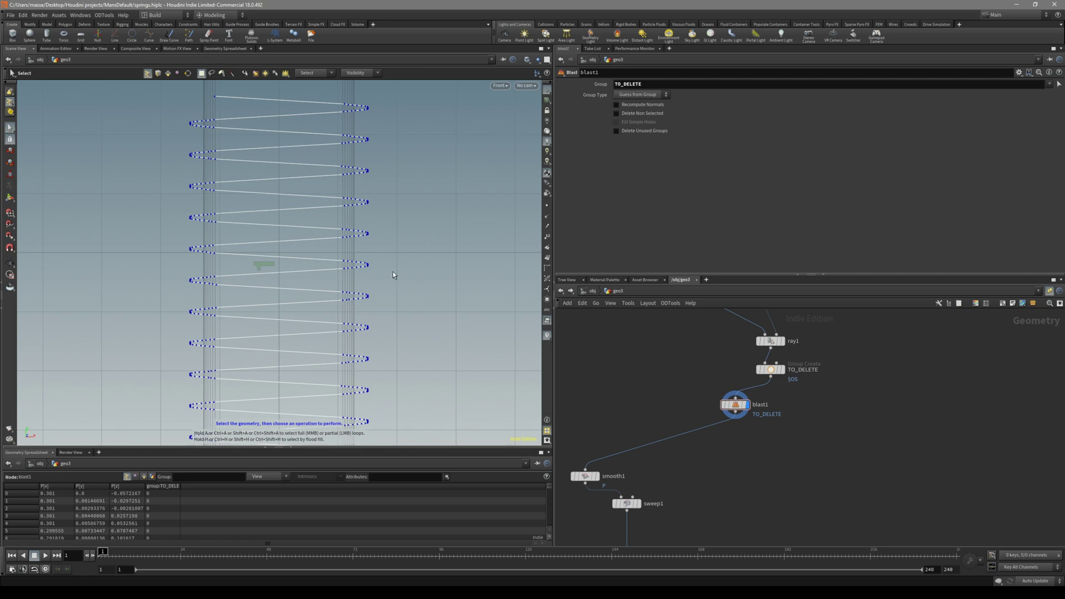
Step: Select all points of the bends along the coil's right side and create an Edit node for them after blast1
scroll(393, 275, "down", 5)
left_click_drag(440, 143, 346, 414)
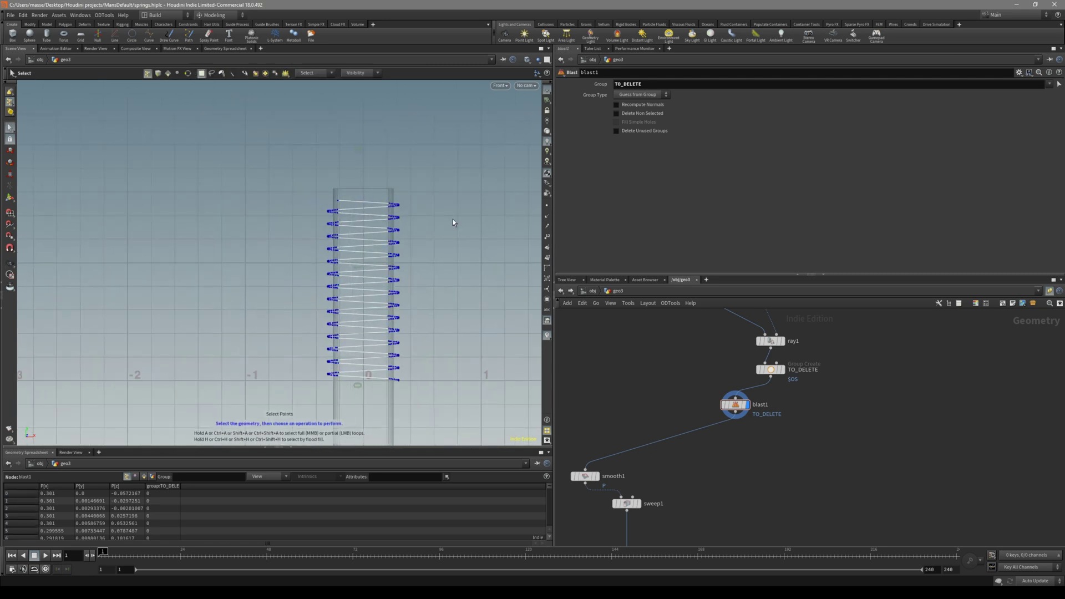
left_click_drag(443, 180, 382, 424)
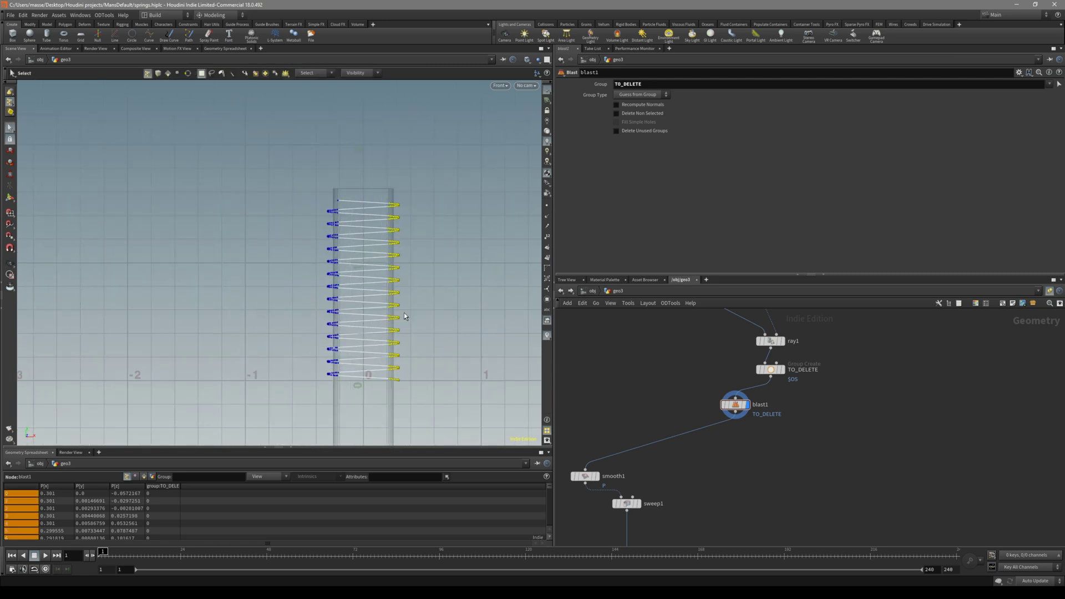
key("t")
middle_click_drag(416, 315, 389, 321, "alt")
right_click_drag(389, 322, 433, 316, "alt")
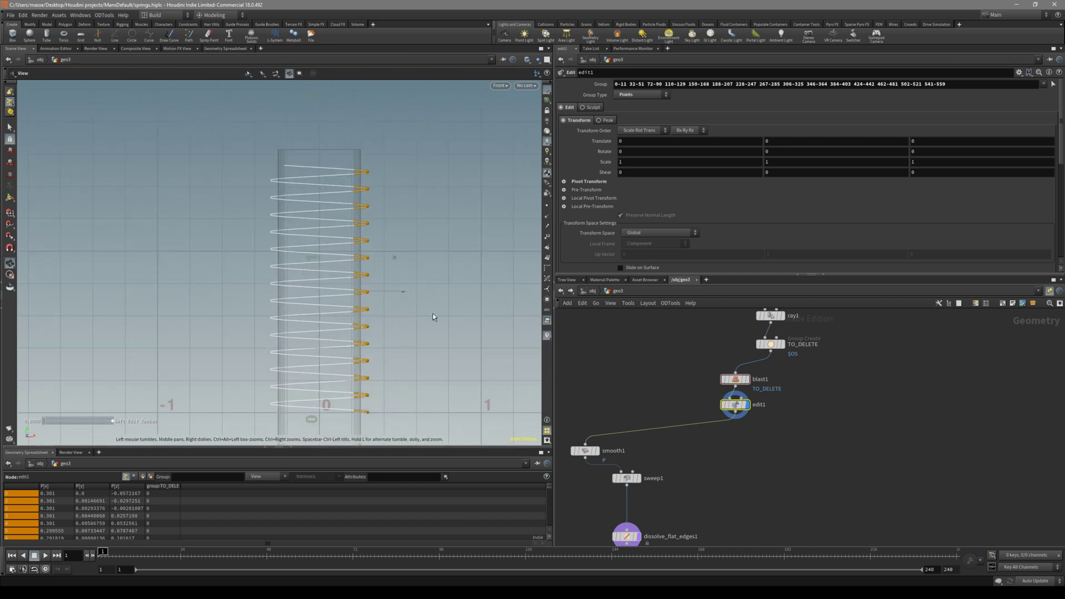
Step: Prepare the selected bends for scaling and set edit1's transform space to Local Origin by Connectivity
key("r")
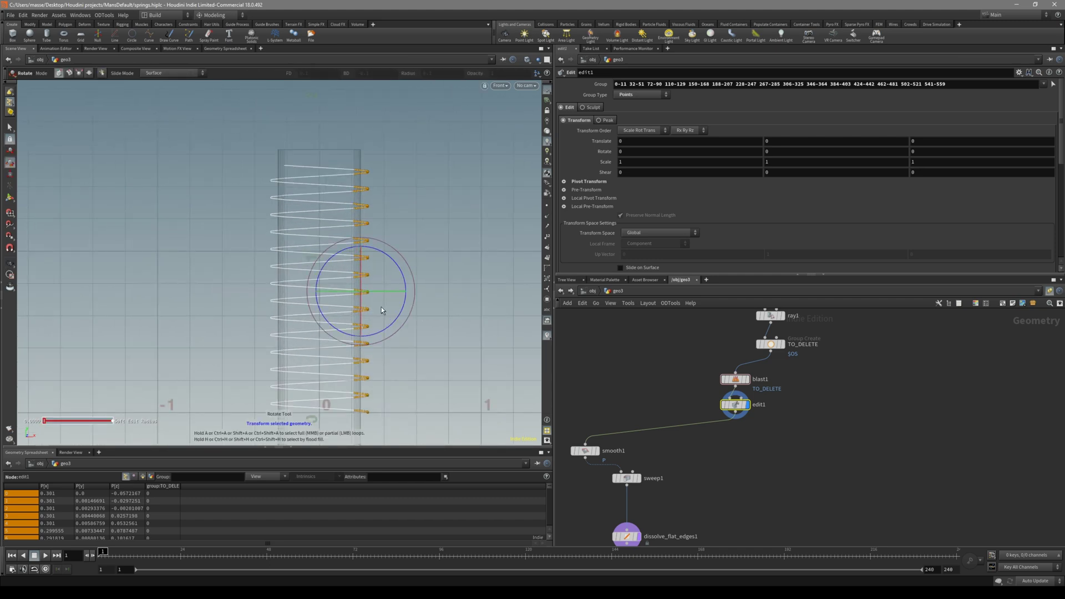
middle_click_drag(385, 306, 371, 318, "alt")
right_click_drag(370, 318, 400, 316, "alt")
key("e")
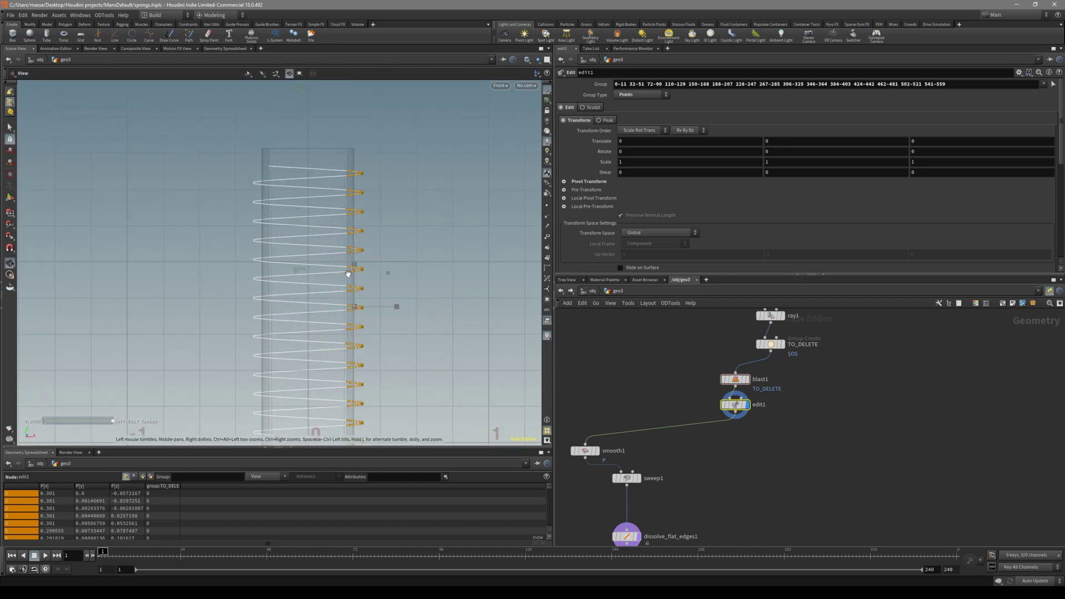
scroll(348, 273, "up", 2)
key("e")
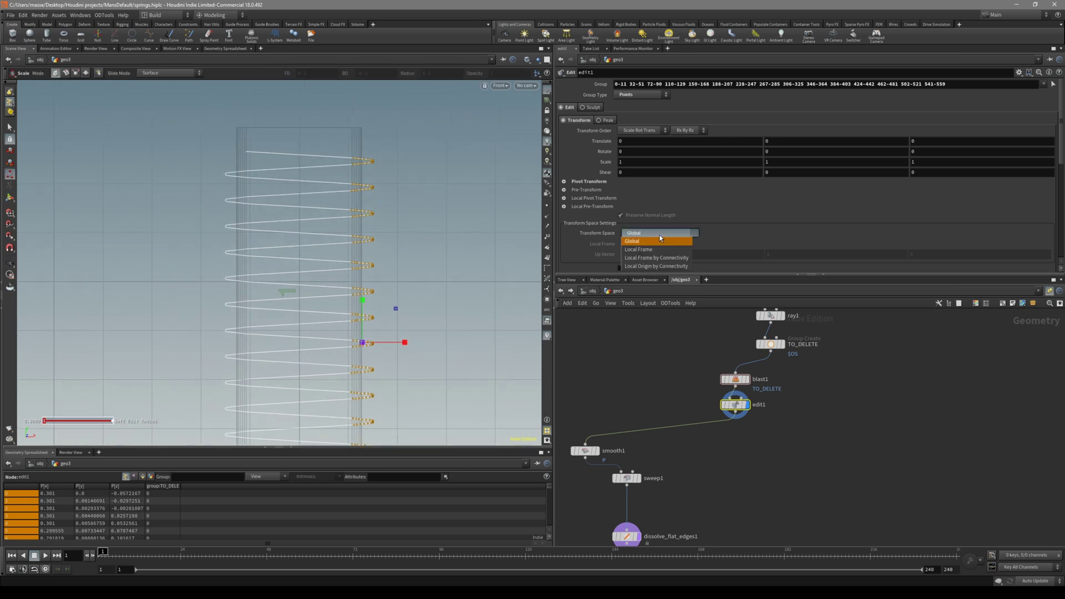
left_click(686, 268)
key("Escape")
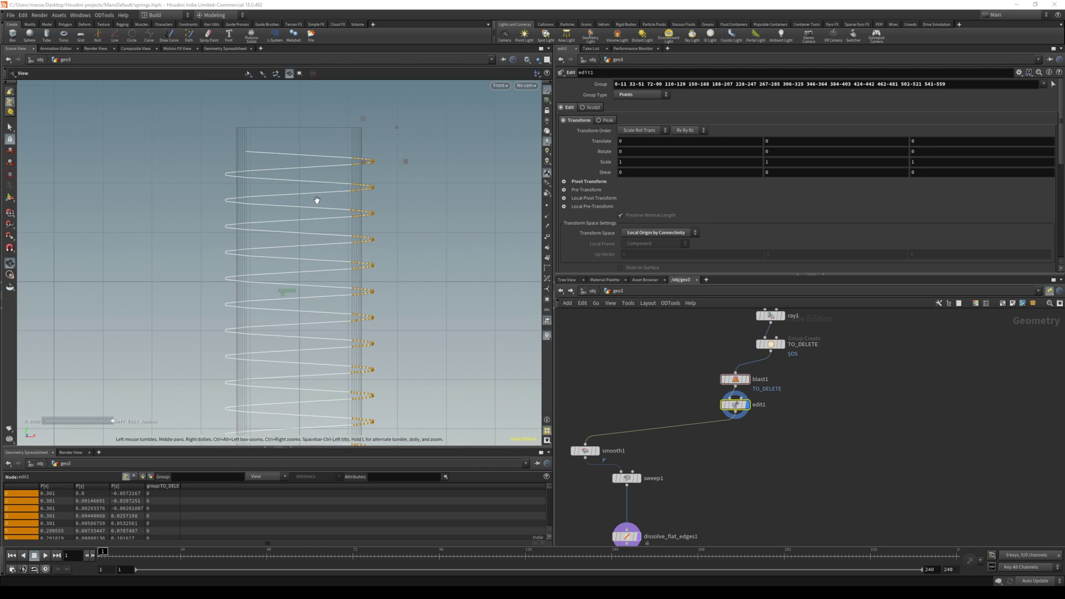
Step: Flatten each selected right-side bend vertically with edit1, bringing the Y scale to about -0.004
scroll(338, 199, "up", 3)
middle_click_drag(458, 226, 439, 224, "alt")
left_click_drag(335, 223, 349, 267)
scroll(381, 318, "up", 5)
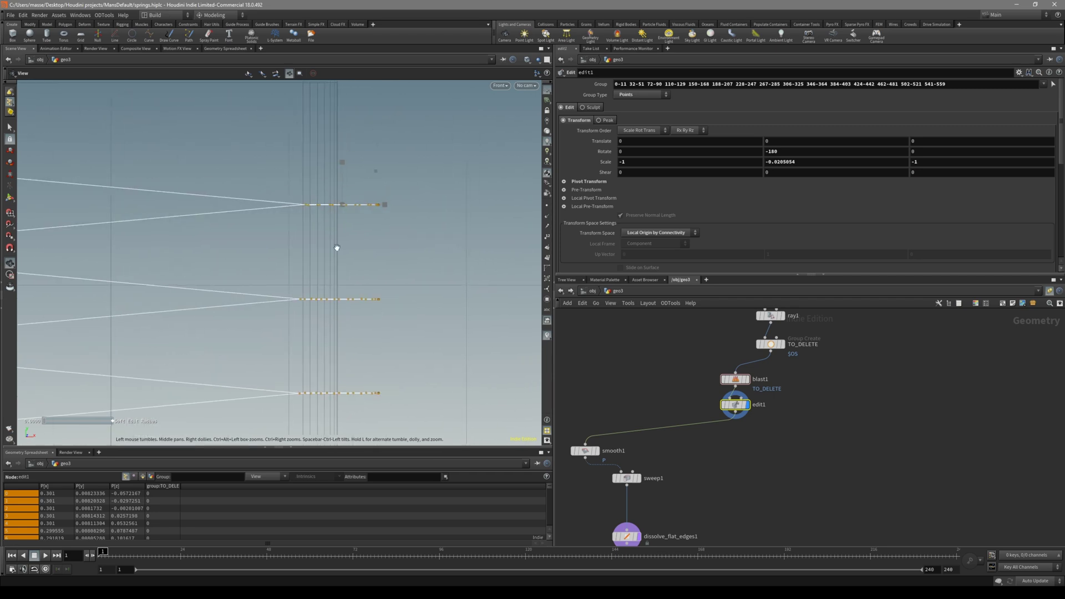
middle_click_drag(327, 201, 325, 239, "alt")
left_click_drag(337, 225, 343, 149)
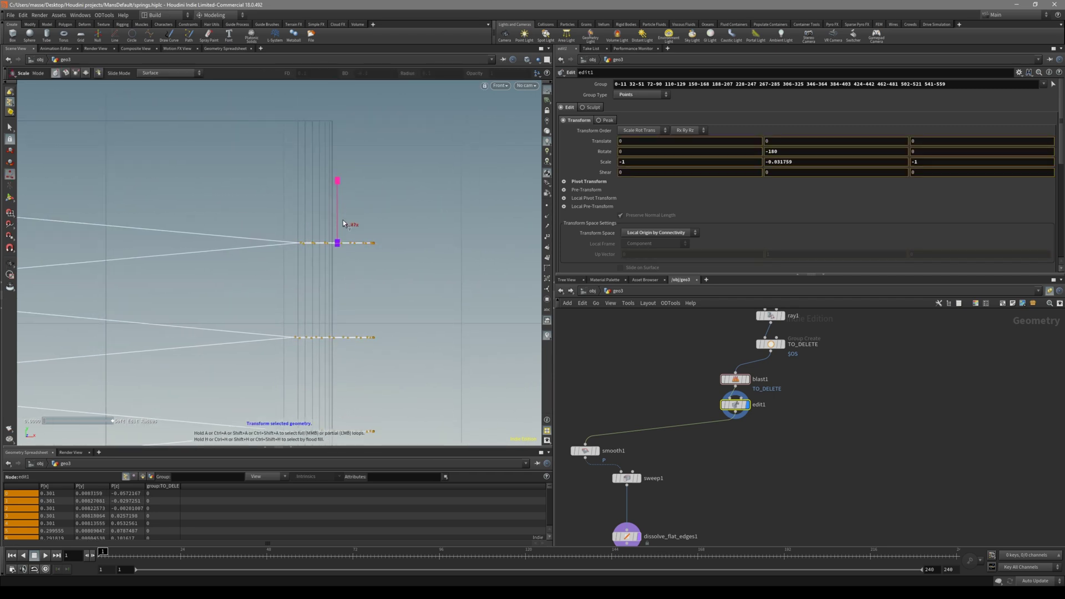
left_click_drag(343, 219, 341, 239)
scroll(247, 288, "down", 10)
middle_click_drag(266, 305, 327, 196, "alt")
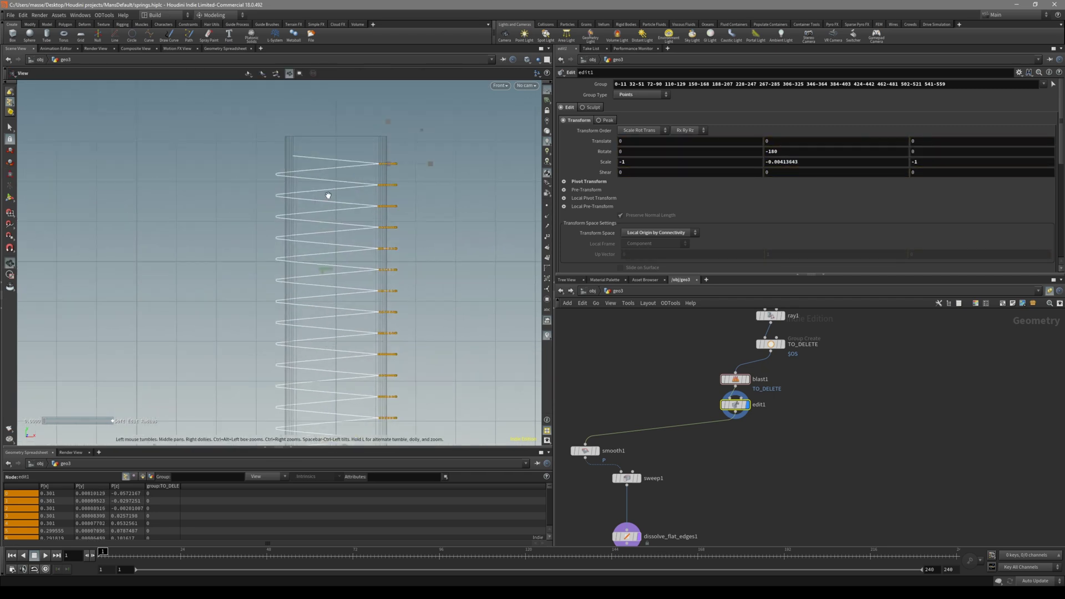
key("e")
scroll(309, 227, "down", 2)
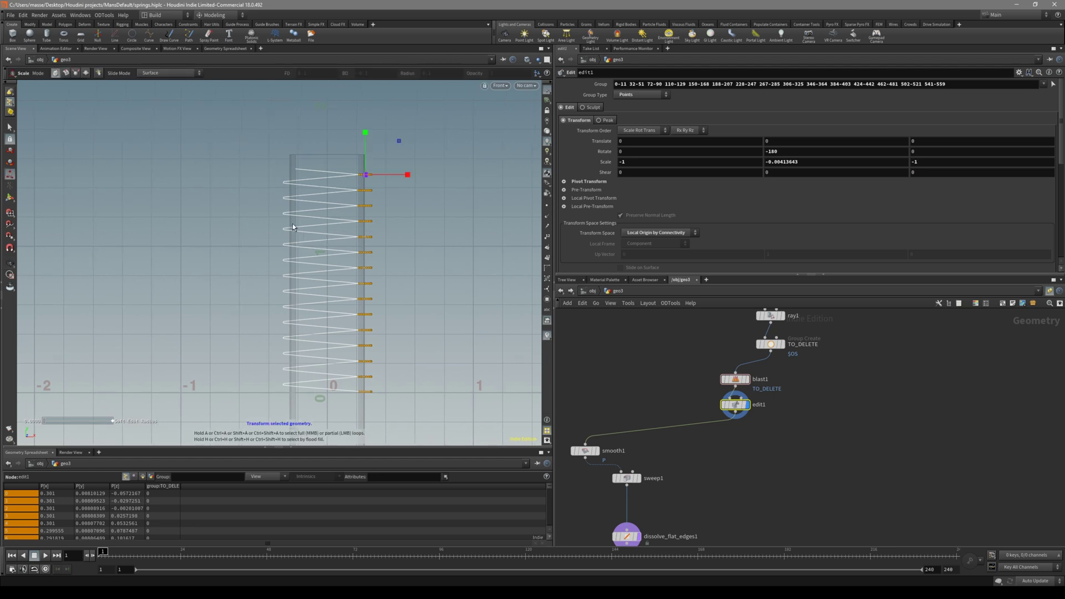
Step: Select all the bends along the coil's left side and flatten them vertically with edit1, bringing the Y scale to about -0.061
left_click_drag(313, 134, 245, 408)
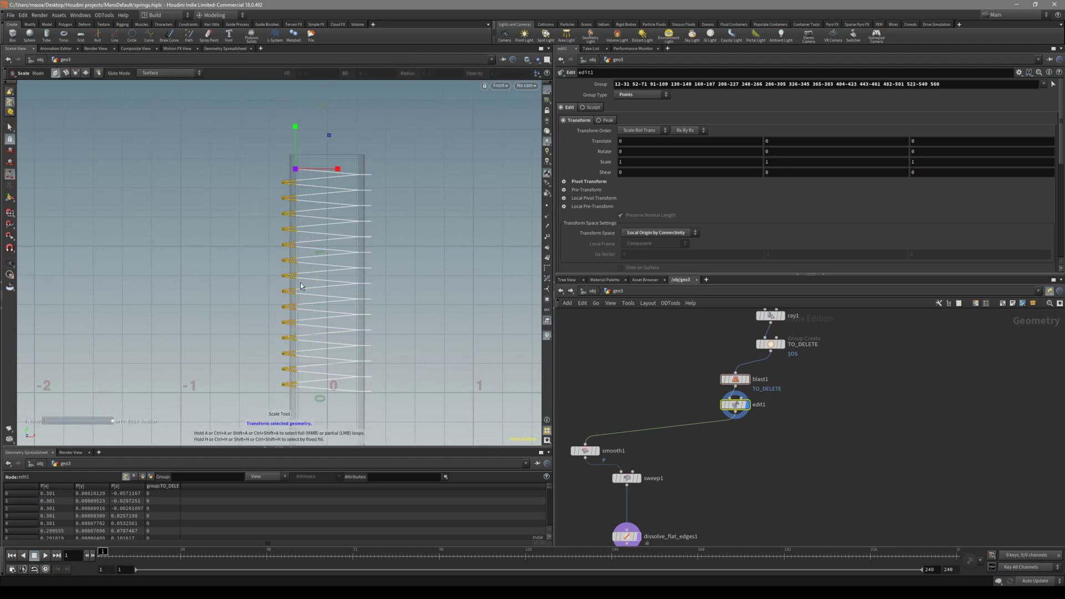
scroll(302, 261, "up", 3)
left_click_drag(309, 216, 319, 264)
scroll(366, 290, "down", 3)
key("s")
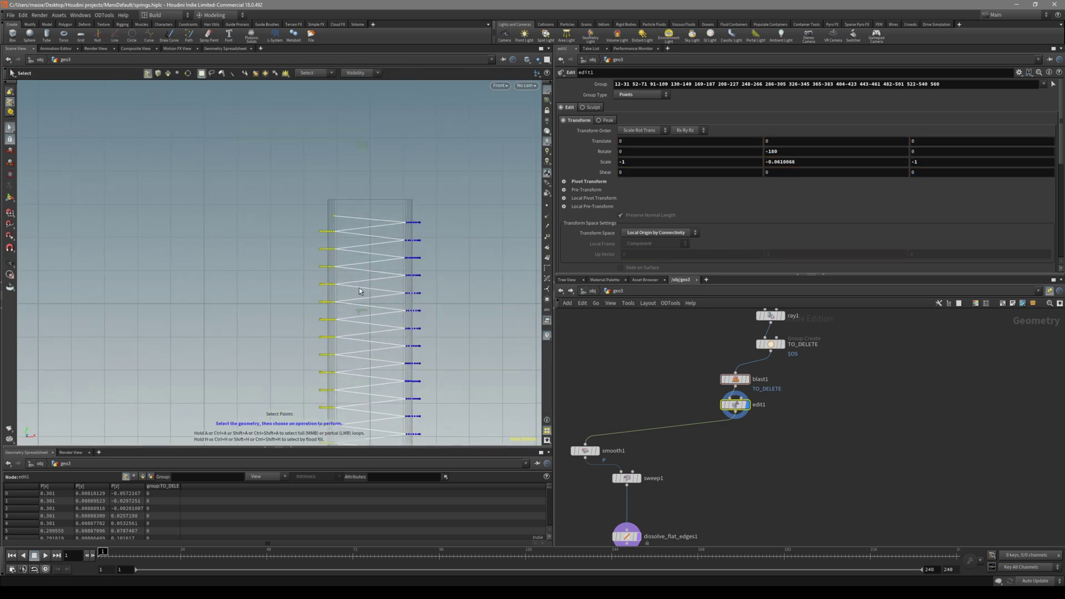
Step: Examine the flattened bends on both sides of the coil up close, in front and perspective views
scroll(355, 272, "up", 3)
middle_click_drag(441, 257, 378, 280)
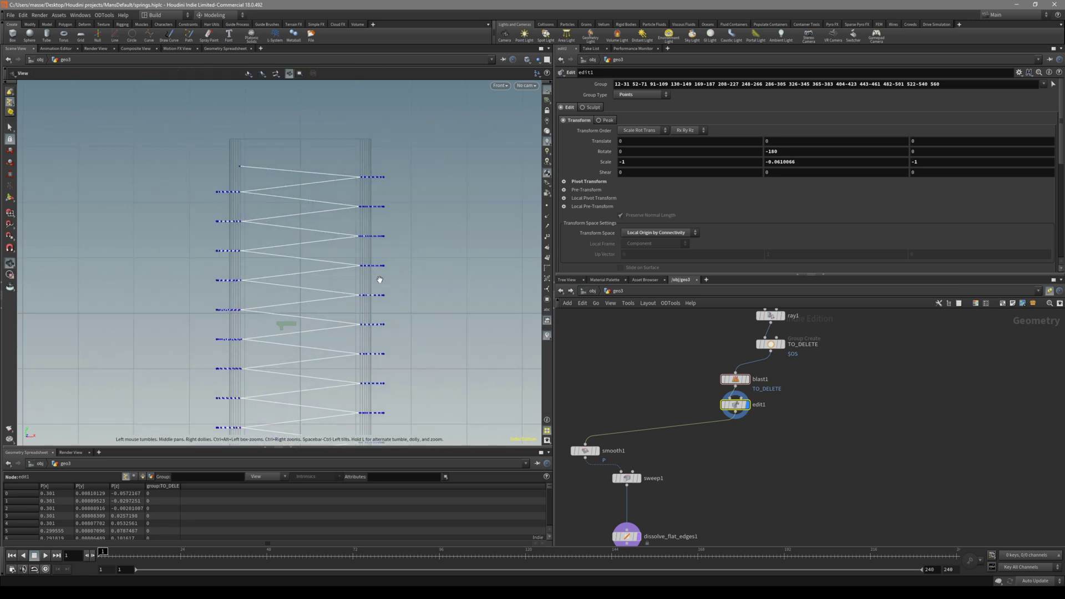
right_click_drag(374, 265, 542, 250)
key("space+1")
left_click_drag(359, 264, 436, 288)
key("space+3")
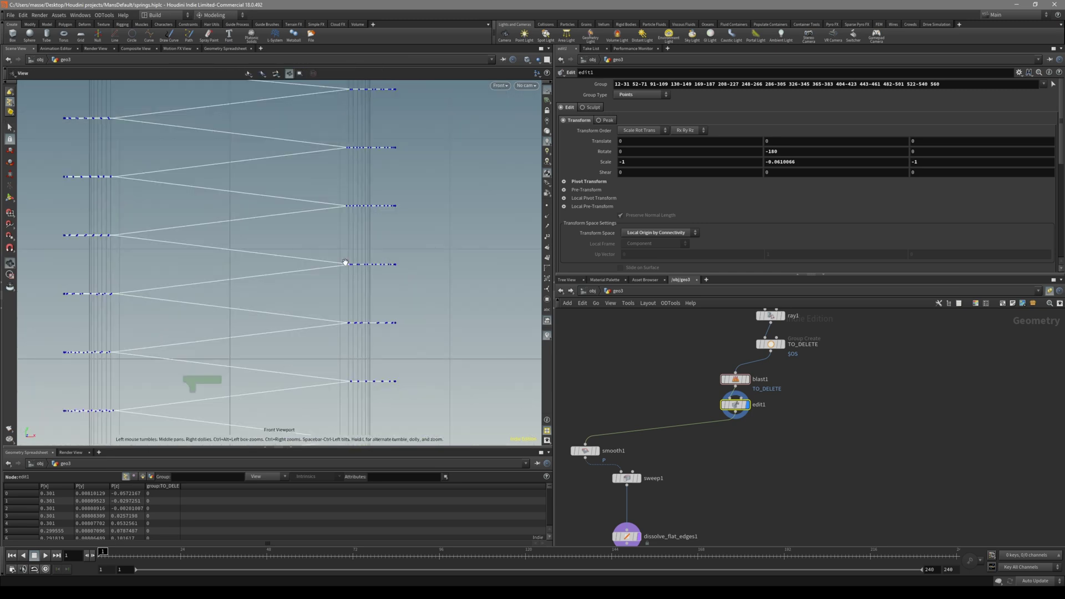
key("s")
middle_click_drag(143, 255, 184, 269)
middle_click_drag(335, 307, 302, 289)
Step: Display smooth1 and raise its Strength to about 1827 to soften the transitions at the coil's bends
middle_click_drag(682, 413, 688, 406)
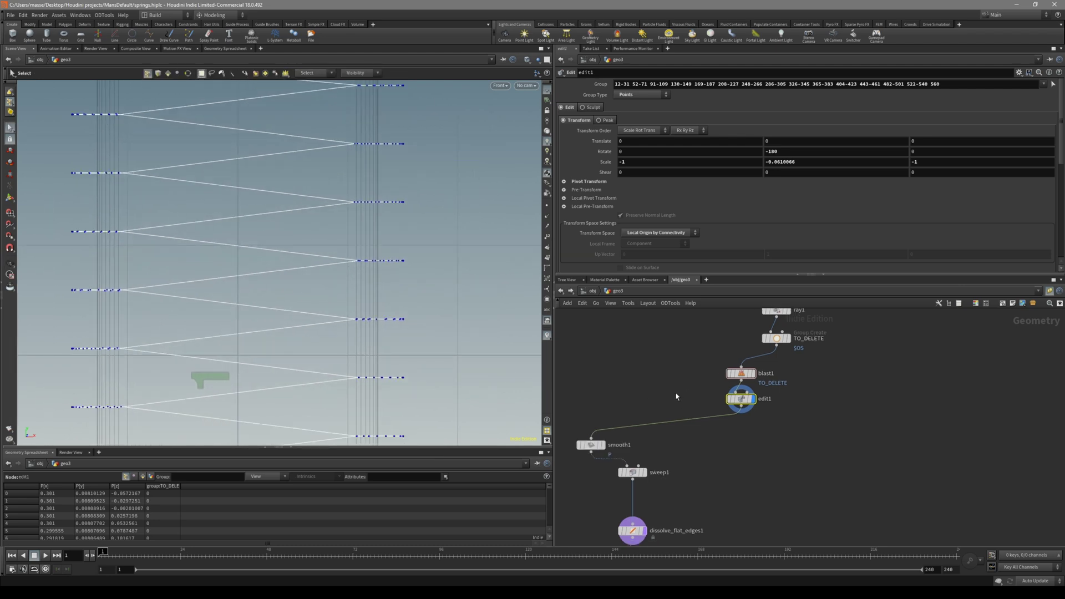
left_click(599, 443)
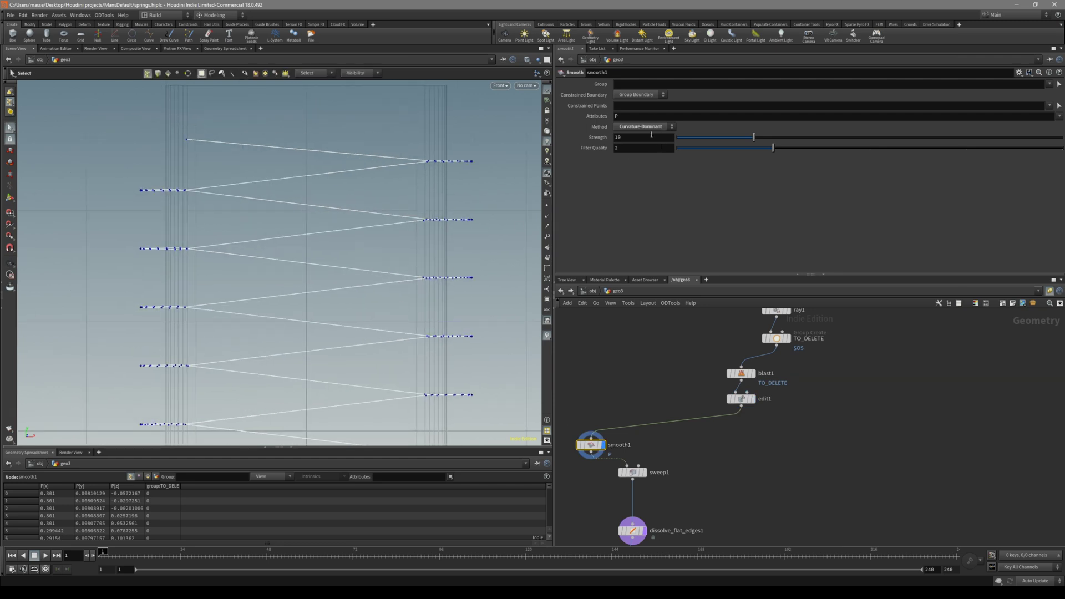
middle_click_drag(652, 136, 724, 108)
key("Escape")
scroll(433, 209, "up", 5)
key("s")
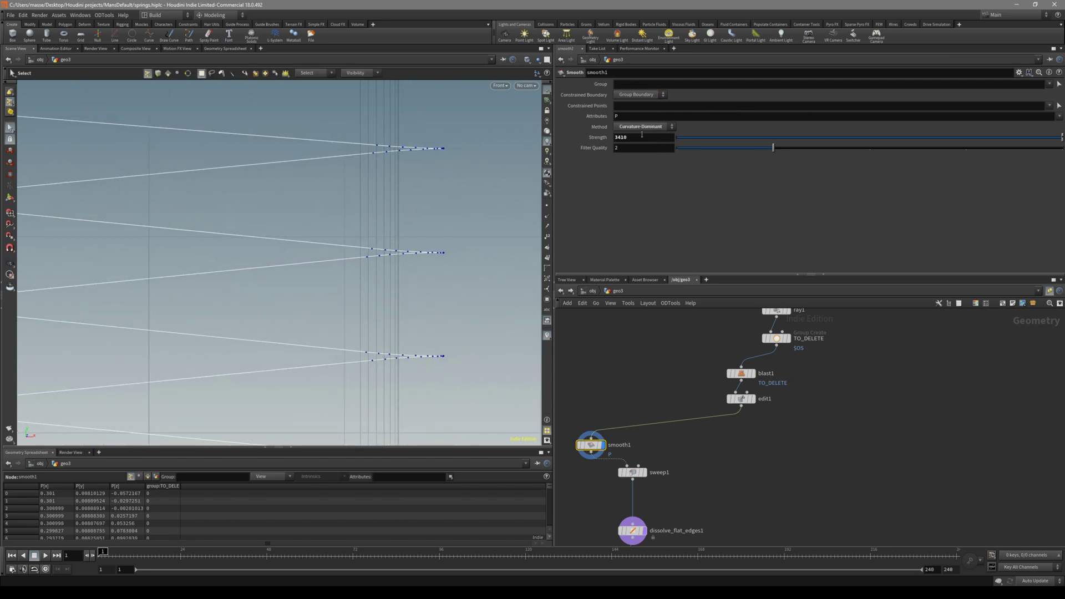
mouse_move(644, 134)
middle_mouse_down()
mouse_move(577, 115)
mouse_move(658, 132)
middle_mouse_up()
middle_click_drag(659, 95, 614, 106)
middle_click_drag(647, 137, 653, 115)
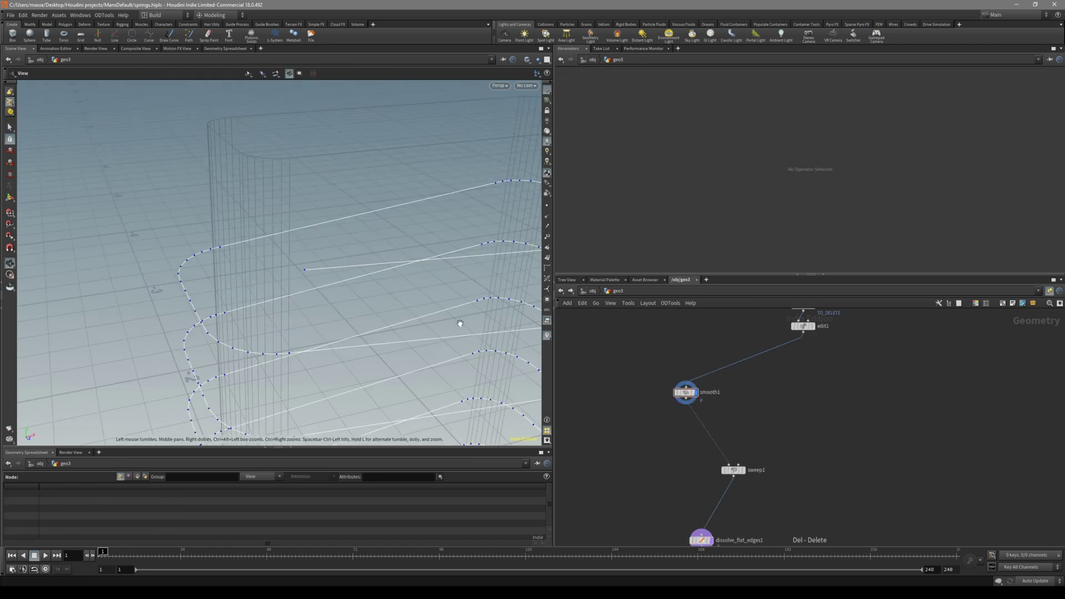
Step: Add a Curve node to the network beside smooth1
left_click_drag(459, 325, 366, 333)
key("s")
key("Tab")
type("curve")
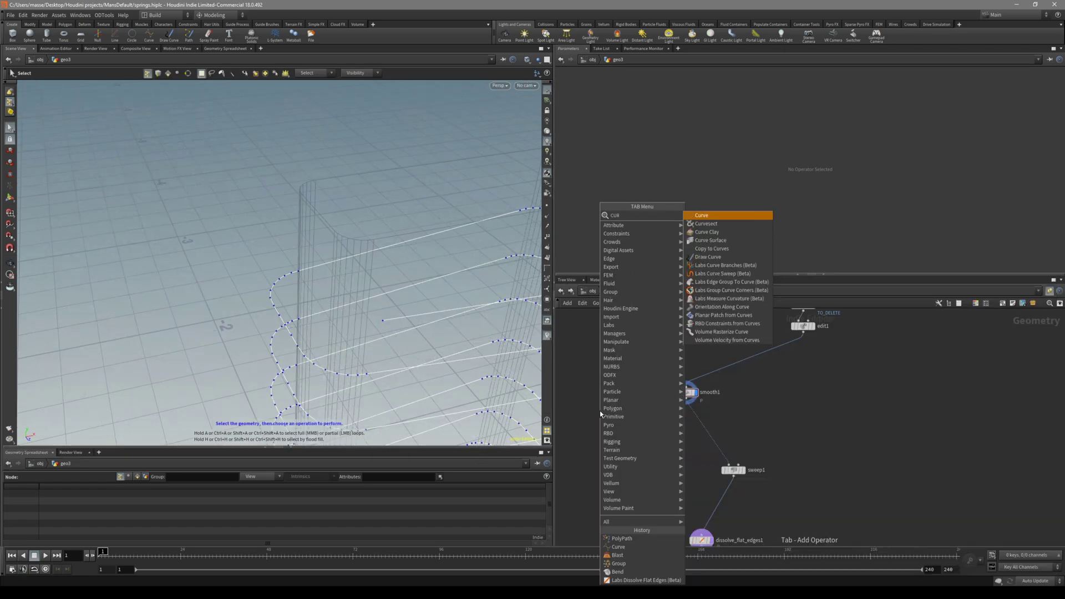
left_click(715, 215)
left_click(641, 380)
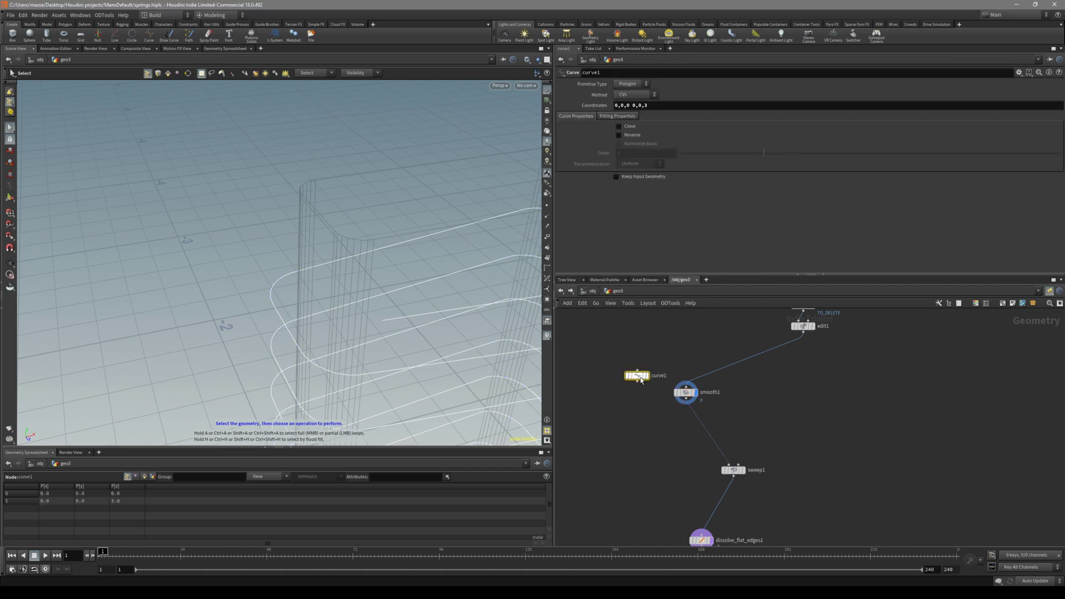
Step: Start curve1 with a first point snapped to the coil's open upper end at -0.217583, 1.53, 0.148257
key("Return")
middle_click_drag(388, 319, 374, 302, "alt")
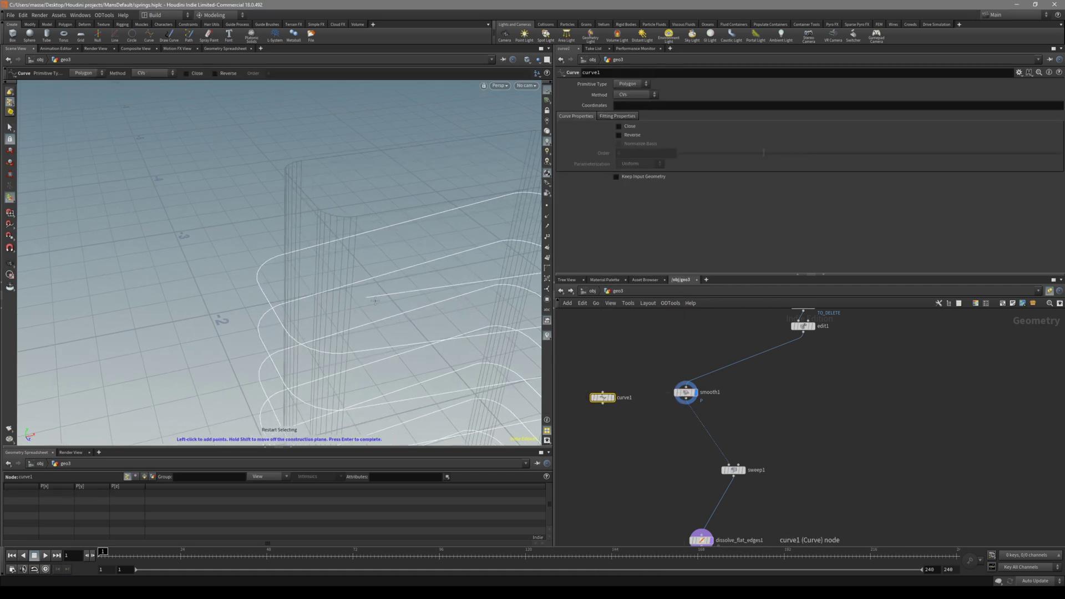
key("x")
left_click(327, 295)
scroll(363, 295, "up", 4)
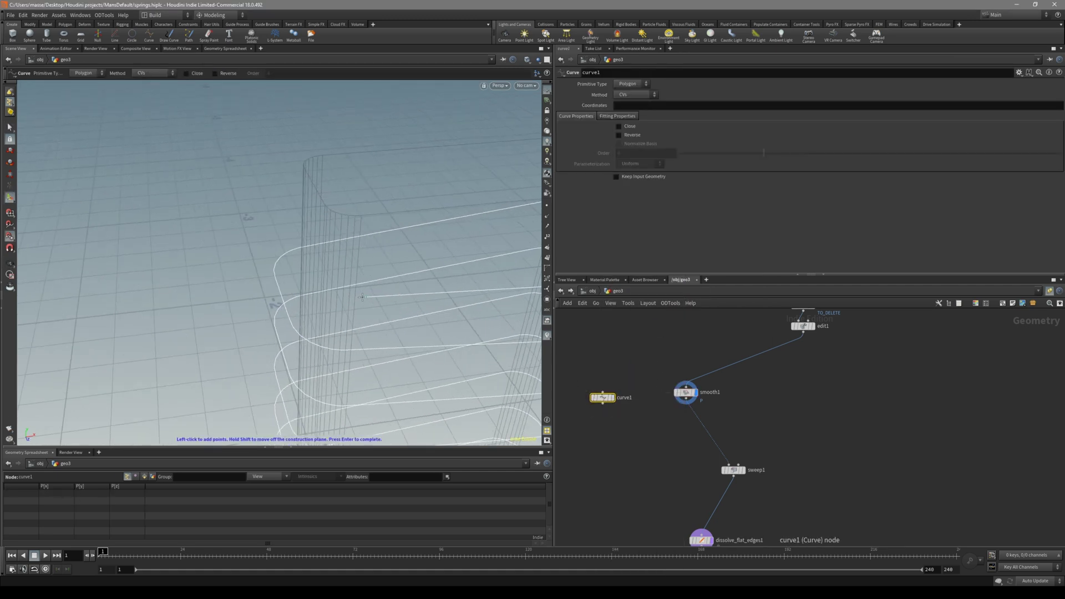
left_click_drag(365, 288, 428, 249, "alt")
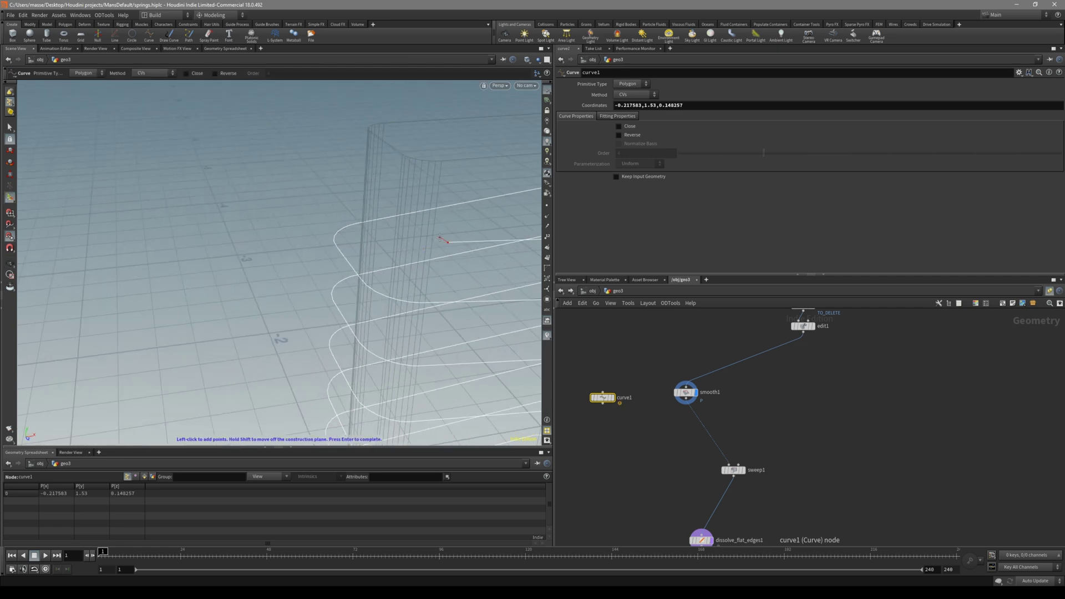
Step: Extend curve1 with three more points that form a hook turning inward above the coil's upper end
key("space+3")
right_click_drag(391, 248, 388, 193, "alt")
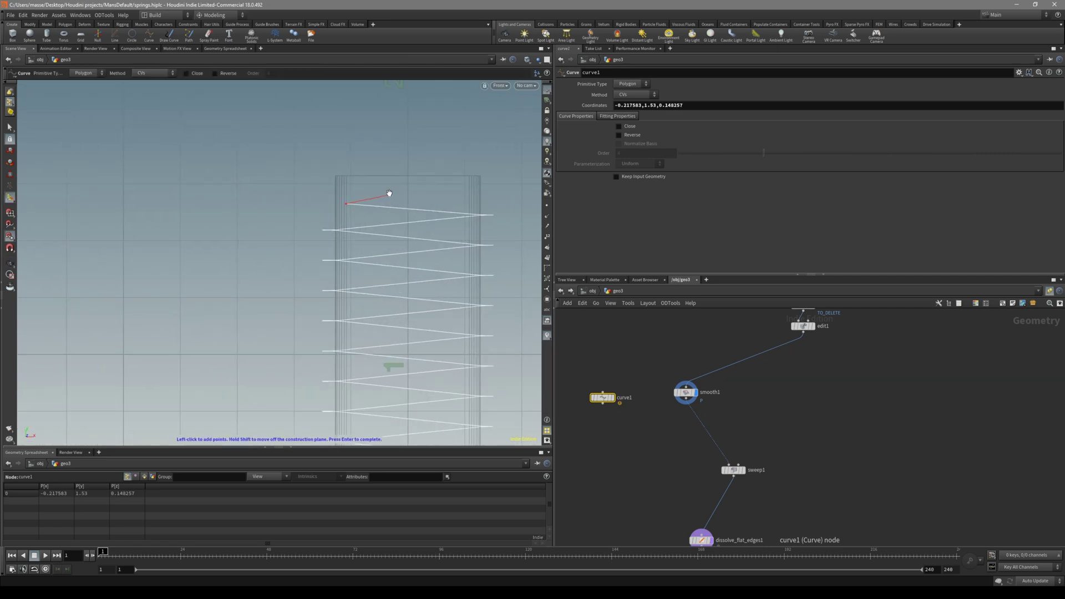
mouse_move(388, 193)
middle_mouse_down("alt")
mouse_move(368, 231)
mouse_move(333, 256)
middle_mouse_up("alt")
key("space+3")
key("Return")
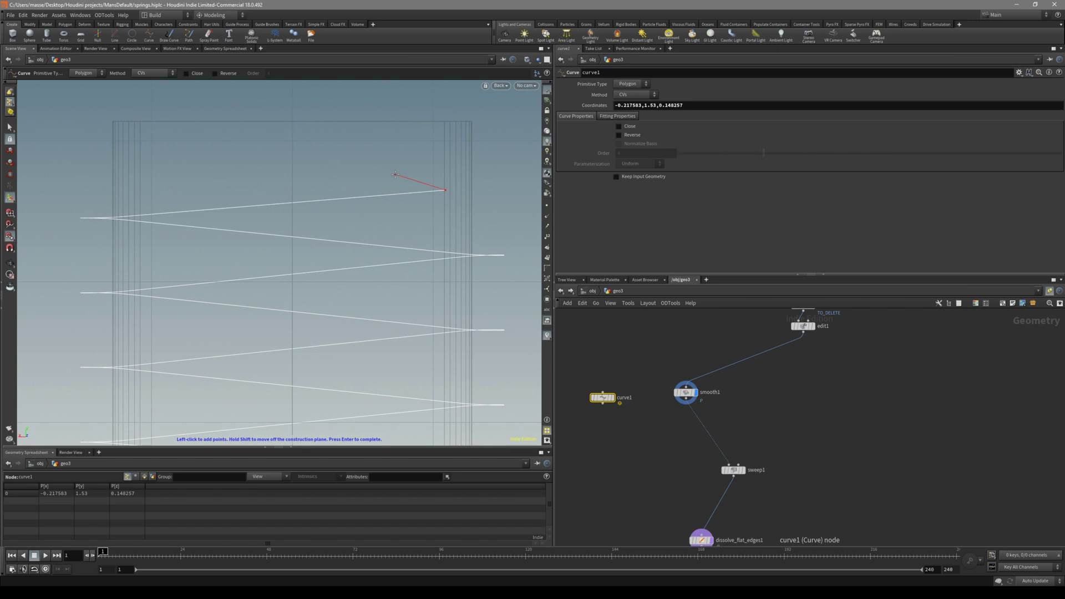
key("space+2")
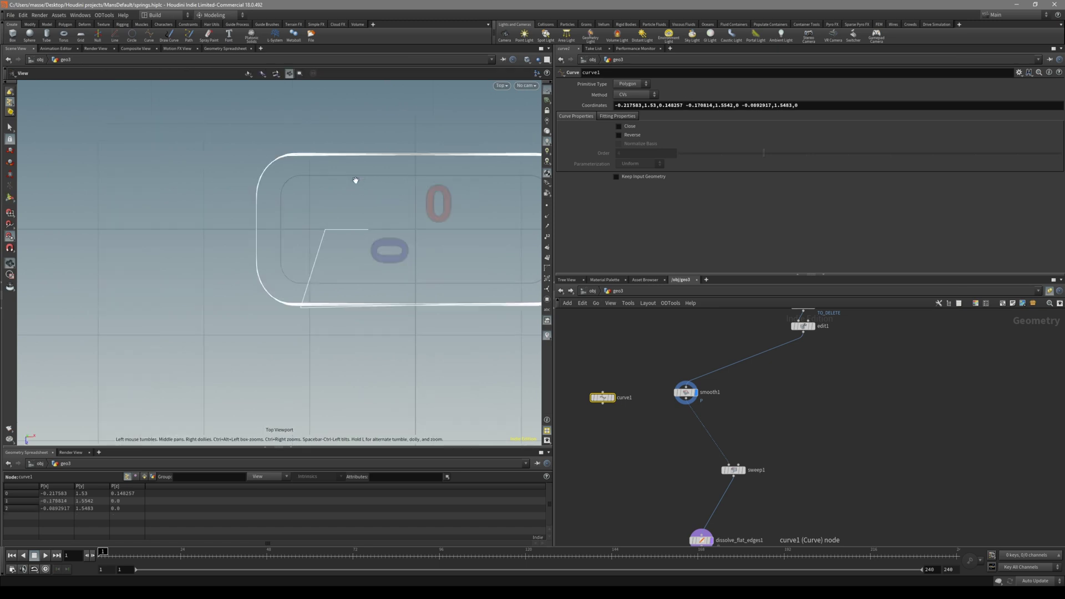
left_click(368, 229)
left_click(376, 265)
key("space+1")
left_click_drag(405, 250, 363, 236, "alt")
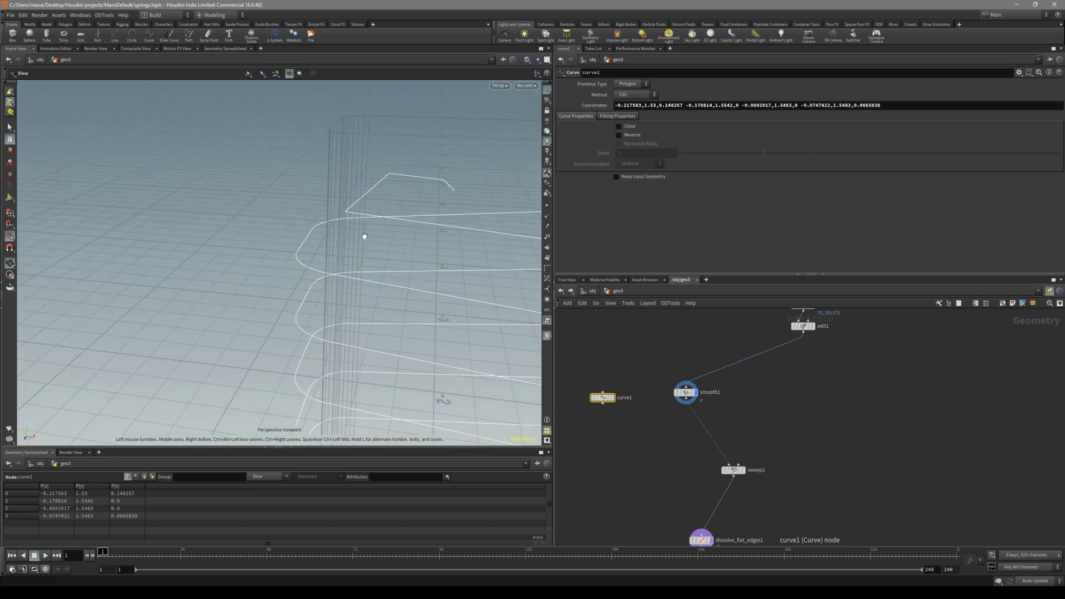
Step: Reshape curve1's hook by moving its second, third and fourth points in the top view, keeping the first on the coil's end
left_click_drag(426, 212, 386, 263, "alt")
key("space+2")
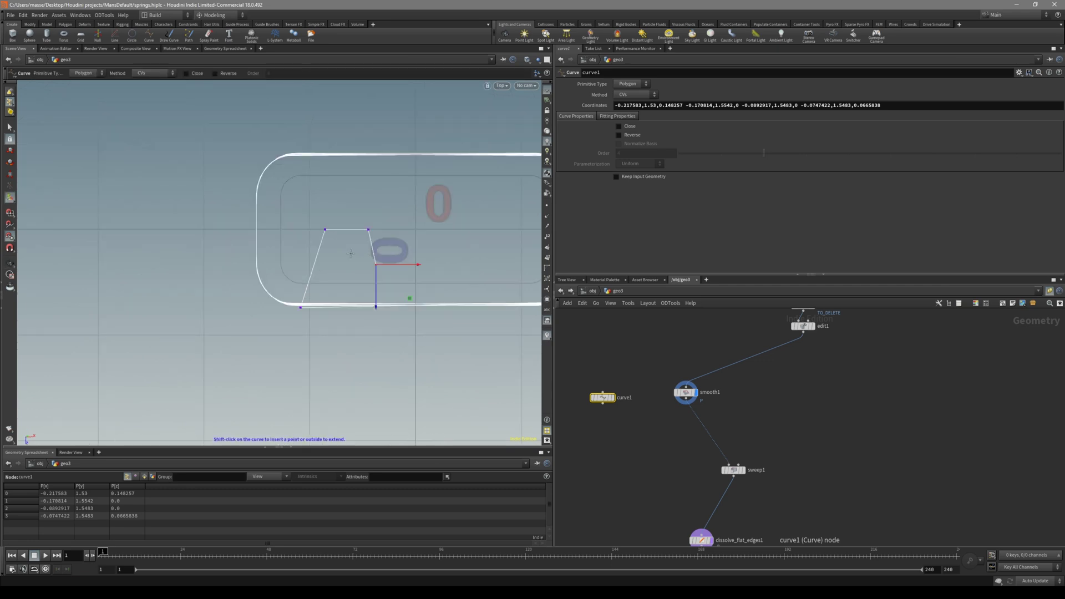
left_click_drag(293, 243, 294, 247)
left_click_drag(367, 230, 347, 259)
key("space+1")
left_click(386, 262)
left_click_drag(349, 304, 334, 264, "alt")
key("s")
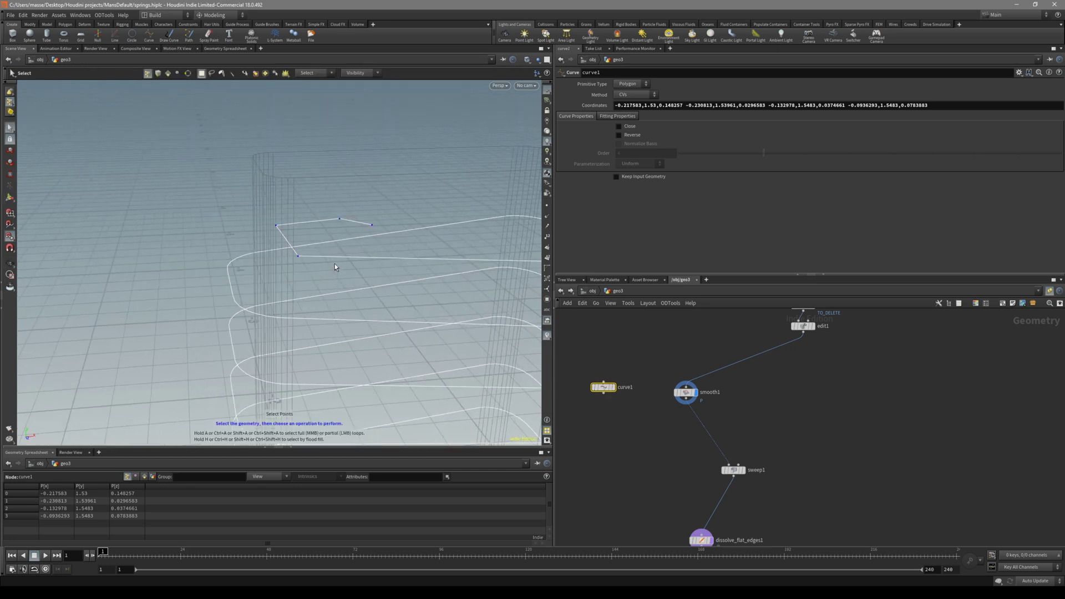
Step: Combine curve1 and smooth1 in a Merge node and display the merged result
left_click(614, 388)
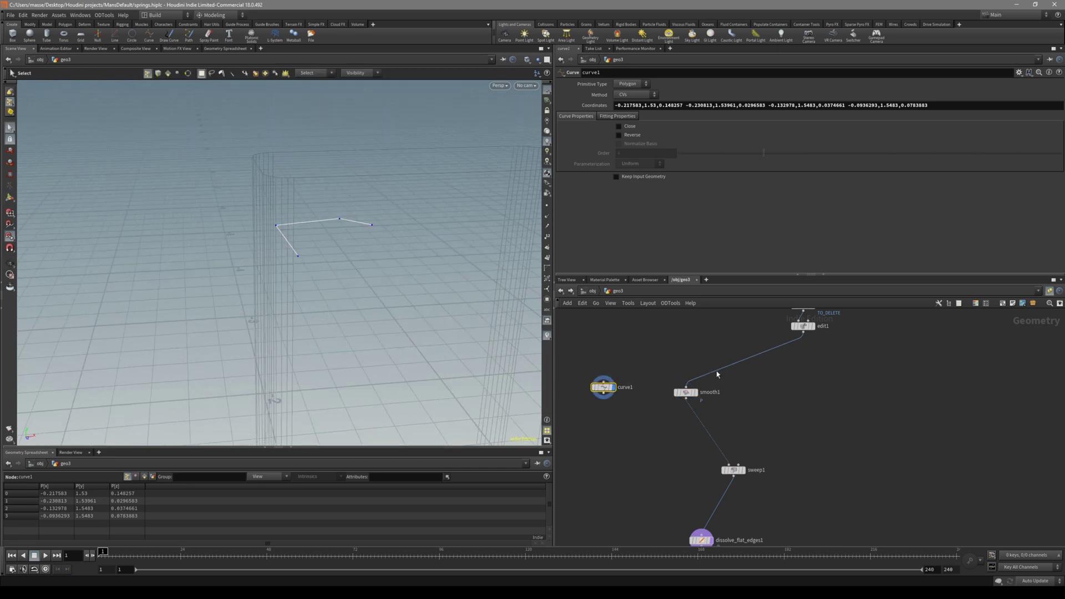
left_click_drag(747, 376, 587, 433)
left_click(734, 394)
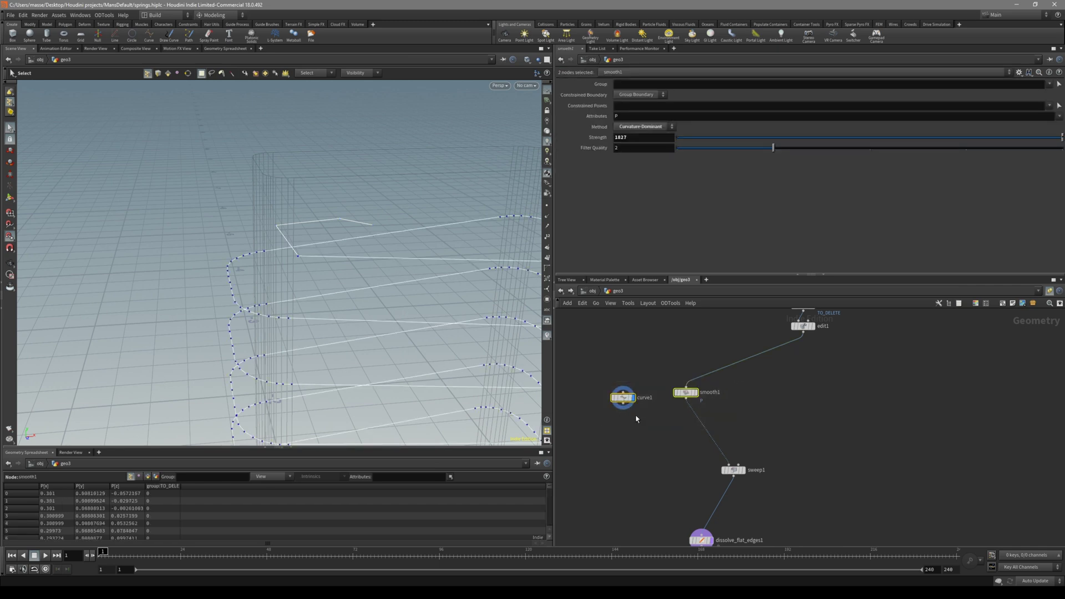
scroll(625, 407, "up", 3)
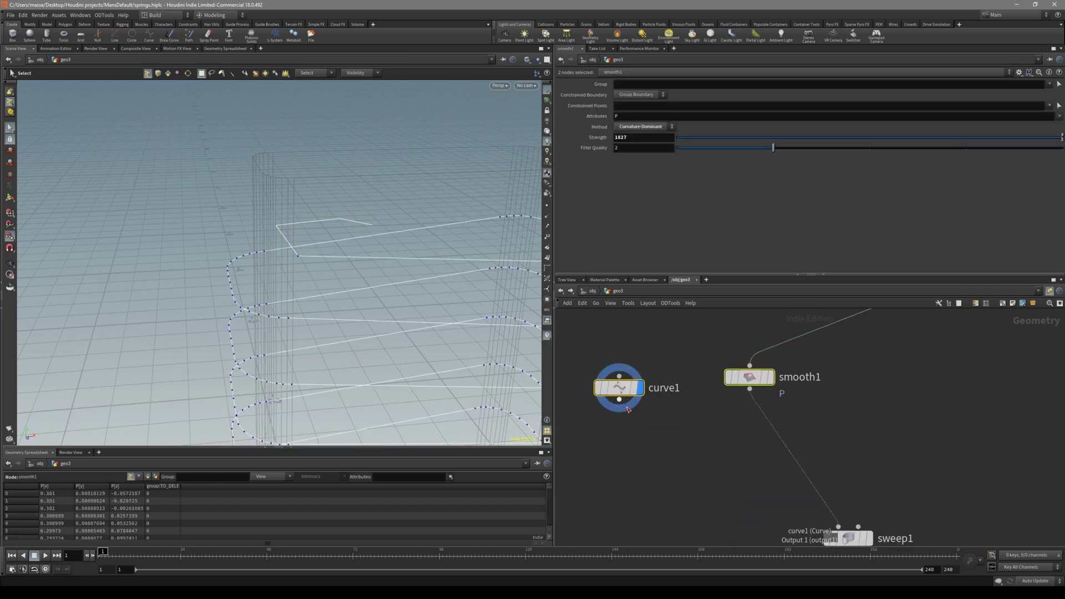
left_click(675, 459, "alt")
left_click_drag(679, 451, 676, 449)
Step: Try to bevel the hook's points and the coil's end point directly after merge1 with a PolyBevel distance of 0.128
mouse_move(339, 266)
left_mouse_down("alt")
mouse_move(344, 288)
mouse_move(347, 255)
mouse_move(328, 257)
left_mouse_up("alt")
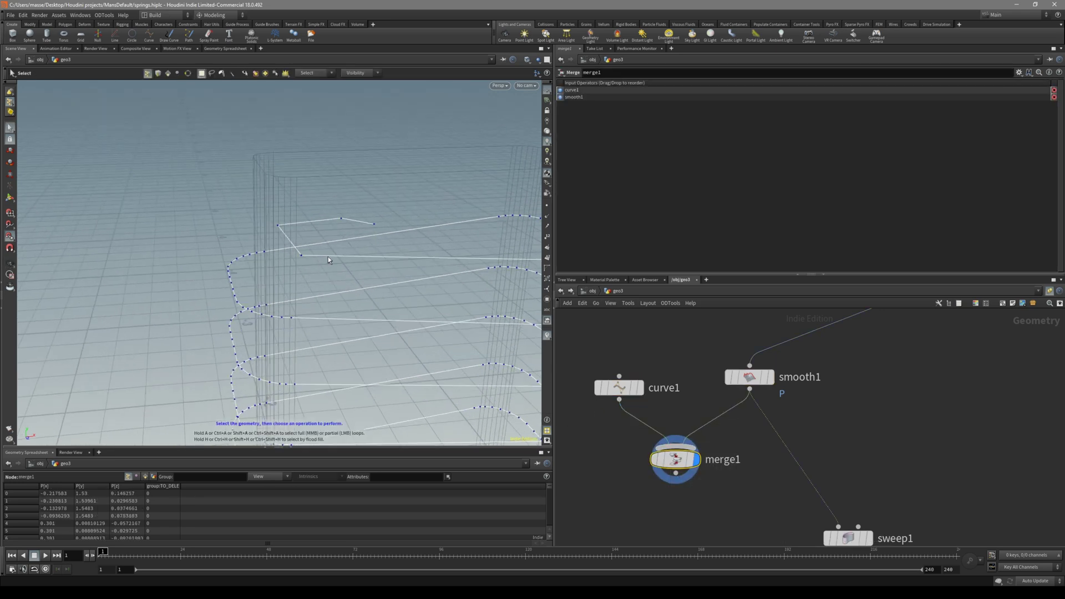
left_click_drag(347, 200, 273, 234)
left_click_drag(286, 269, 307, 268, "alt")
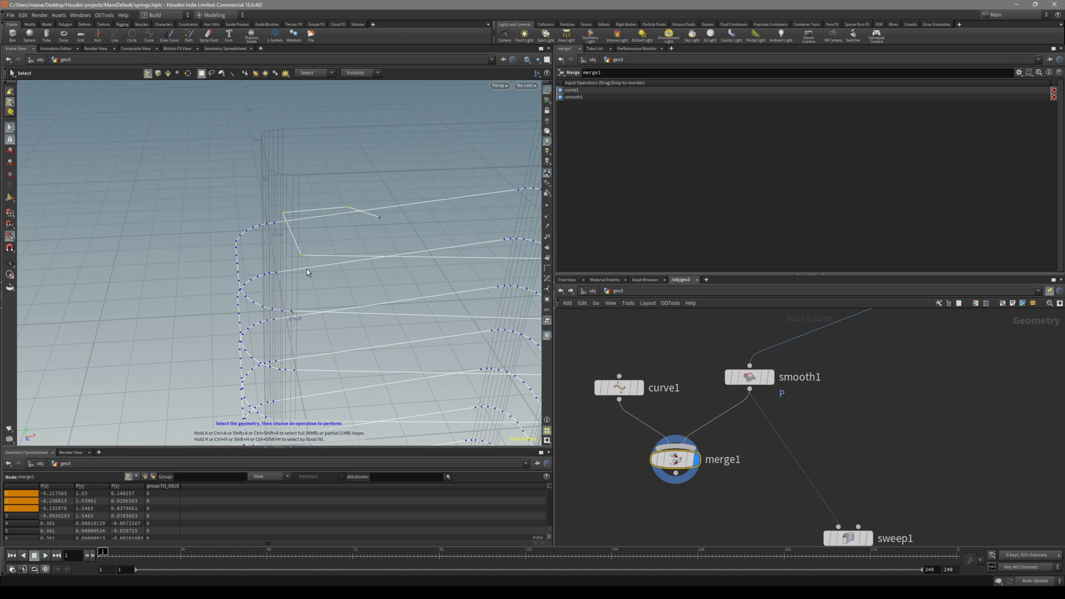
key("c")
left_click(361, 239)
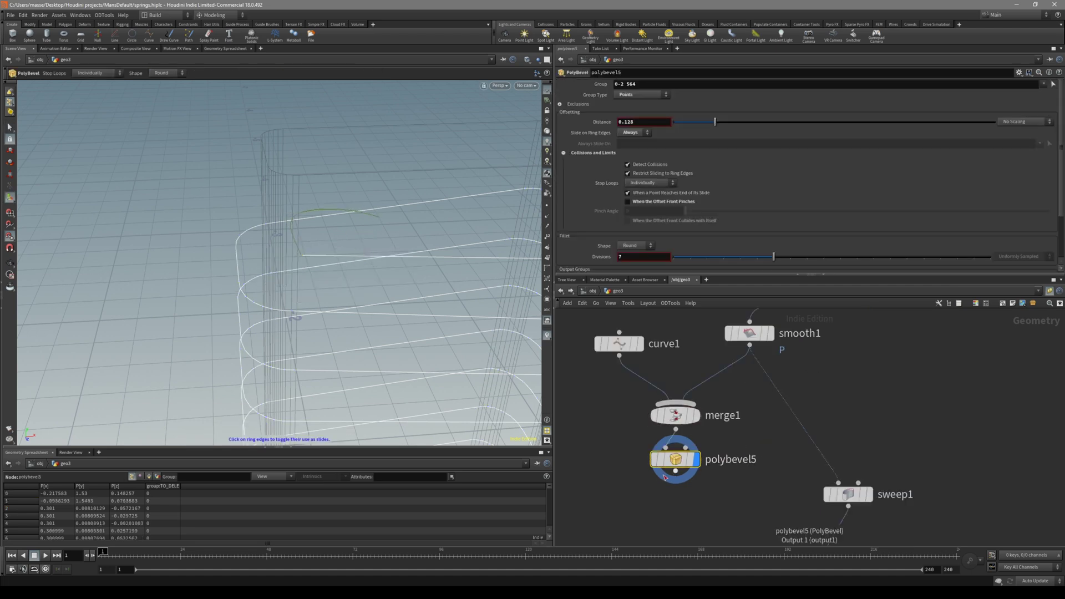
key("Delete")
Step: Add a PolyPath node after merge1 and enable Connect End Points to join the hook and coil into one curve
key("Tab")
type("pol")
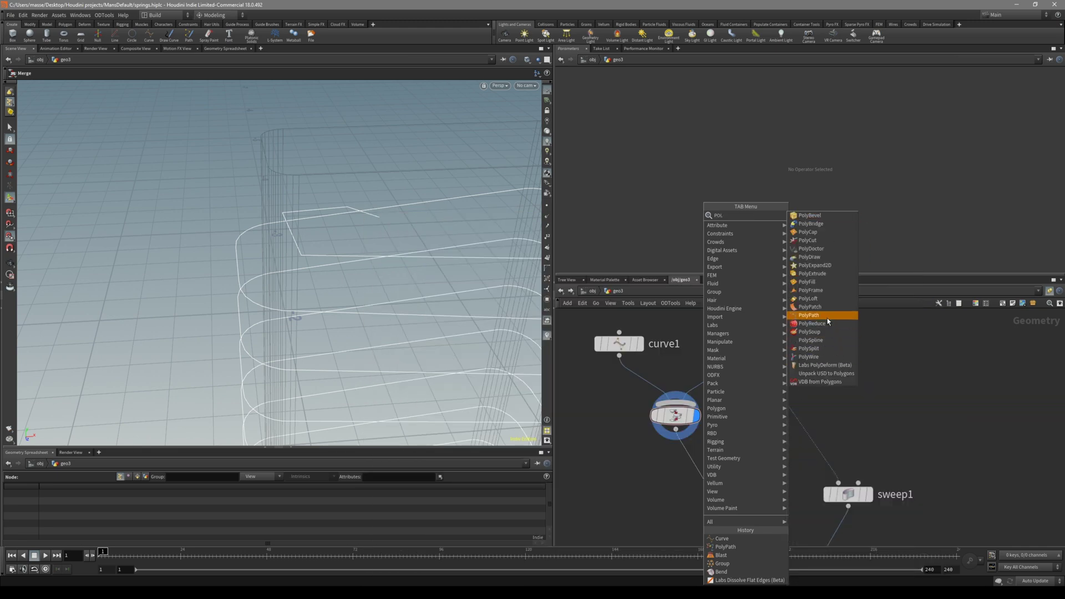
left_click(809, 315)
left_click(666, 470)
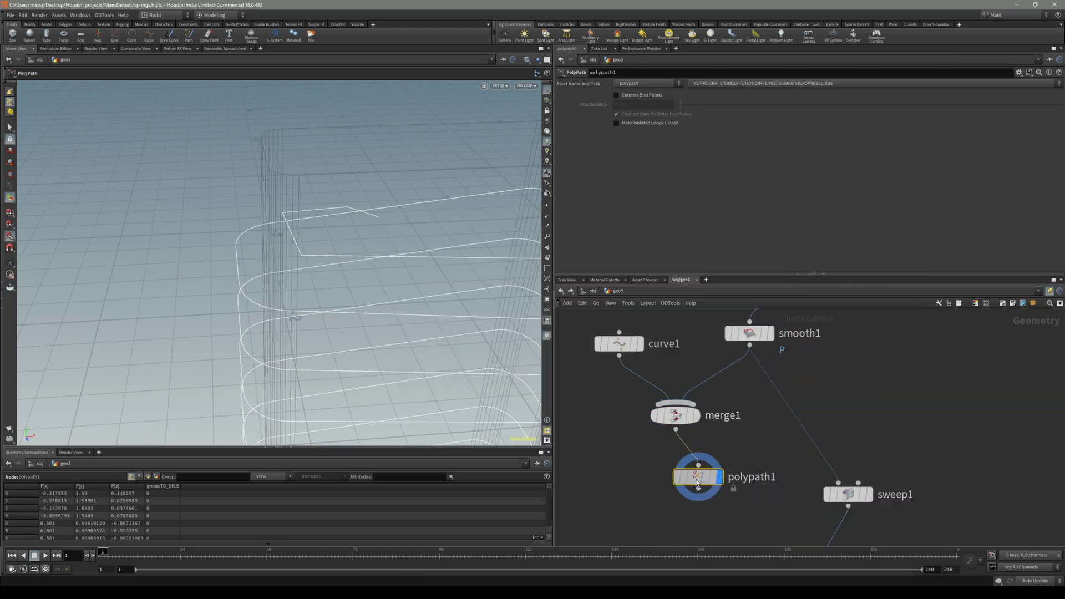
left_click(652, 99)
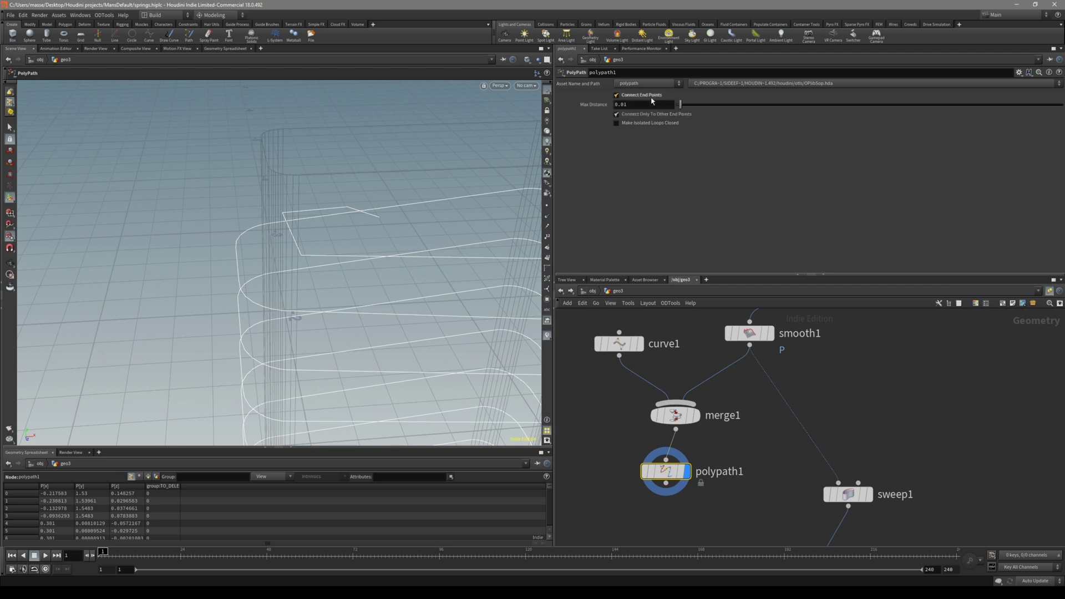
left_click_drag(326, 267, 315, 403, "alt")
middle_click_drag(710, 456, 699, 435)
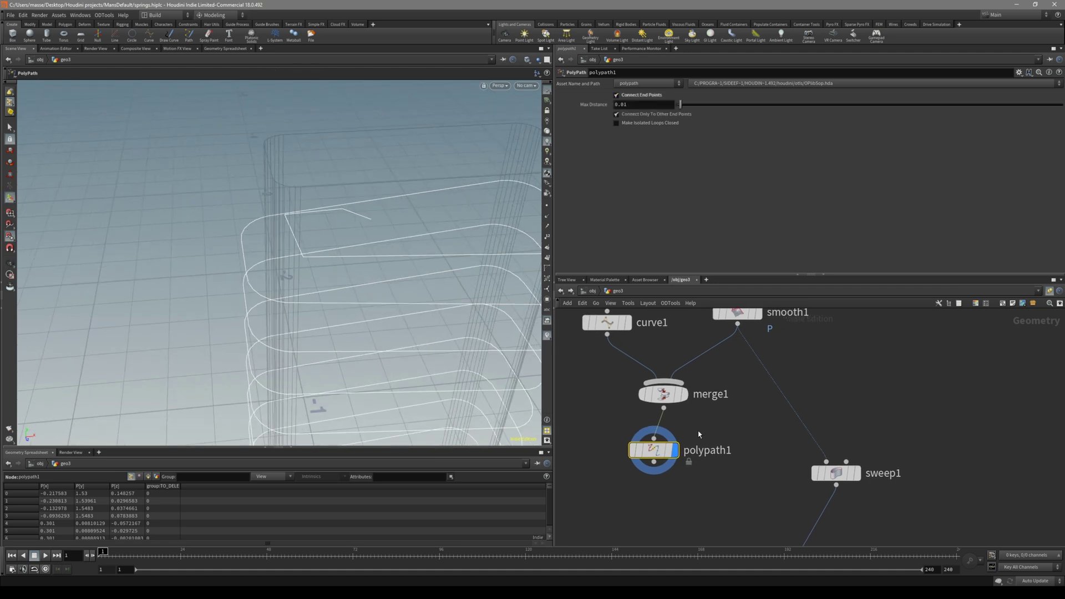
key("s")
left_click(310, 254)
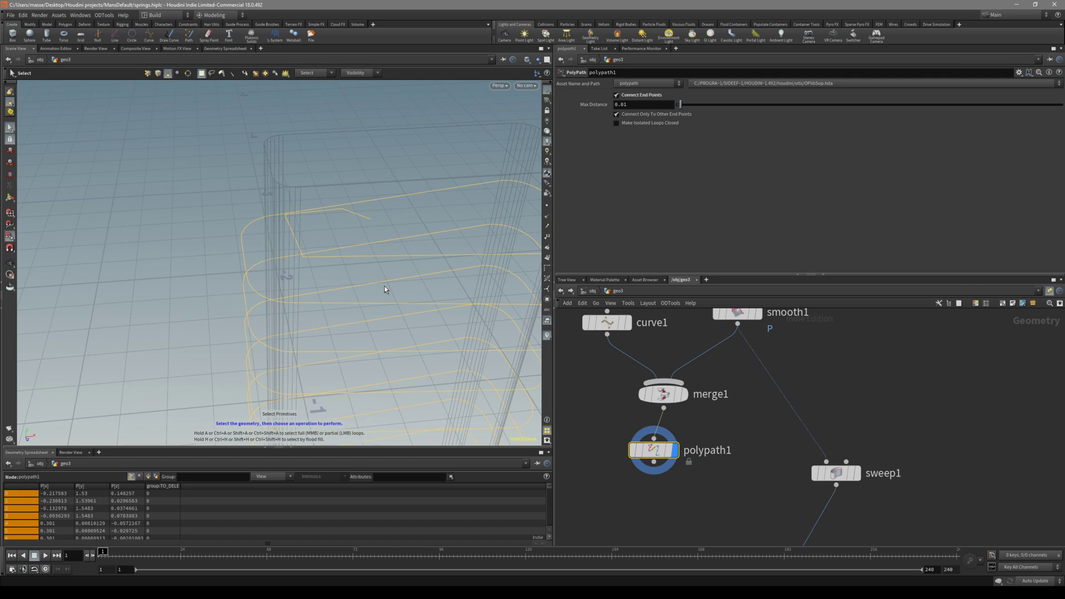
Step: Round the hook's junction with the coil and its first corner using a PolyBevel after polypath1 with a distance of 0.031
middle_click_drag(725, 425, 723, 407)
scroll(720, 412, "down", 2)
key("2")
left_click_drag(322, 263, 277, 259, "alt")
left_click_drag(289, 246, 349, 292, "alt")
key("c")
left_click(331, 235)
left_click(326, 216)
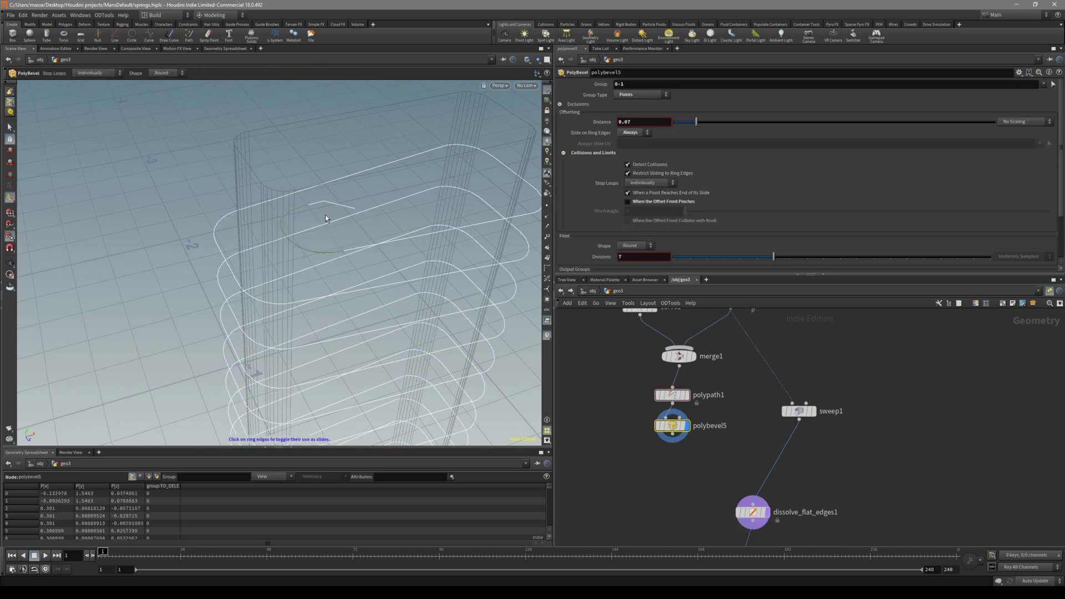
key("s")
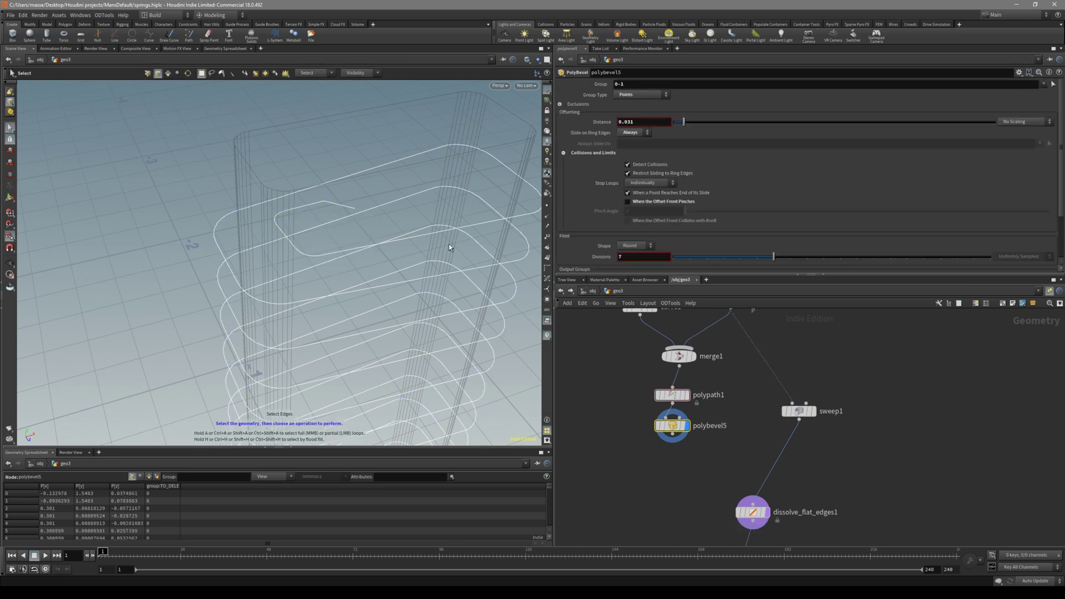
Step: Connect polybevel5 to sweep1's first input, display sweep1 and inspect the swept coil with its hooked end
middle_click_drag(738, 446, 662, 401)
left_click_drag(723, 384, 765, 355)
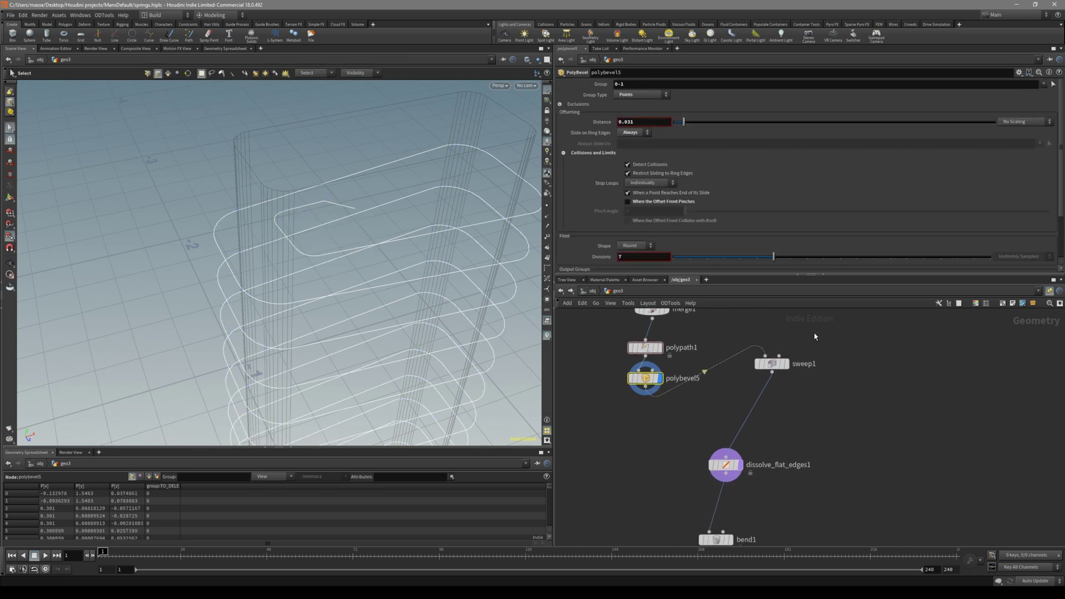
left_click(785, 364)
mouse_move(432, 319)
left_mouse_down("alt")
mouse_move(287, 222)
mouse_move(352, 297)
mouse_move(376, 250)
mouse_move(381, 274)
mouse_move(321, 275)
mouse_move(340, 292)
mouse_move(314, 222)
mouse_move(287, 315)
mouse_move(321, 312)
mouse_move(305, 257)
mouse_move(311, 235)
mouse_move(261, 251)
mouse_move(331, 234)
mouse_move(416, 255)
mouse_move(326, 245)
mouse_move(473, 255)
mouse_move(335, 250)
mouse_move(384, 272)
mouse_move(368, 283)
mouse_move(376, 327)
mouse_move(330, 242)
left_mouse_up("alt")
key("shift+w")
scroll(311, 236, "up", 3)
key("shift+w")
key("s")
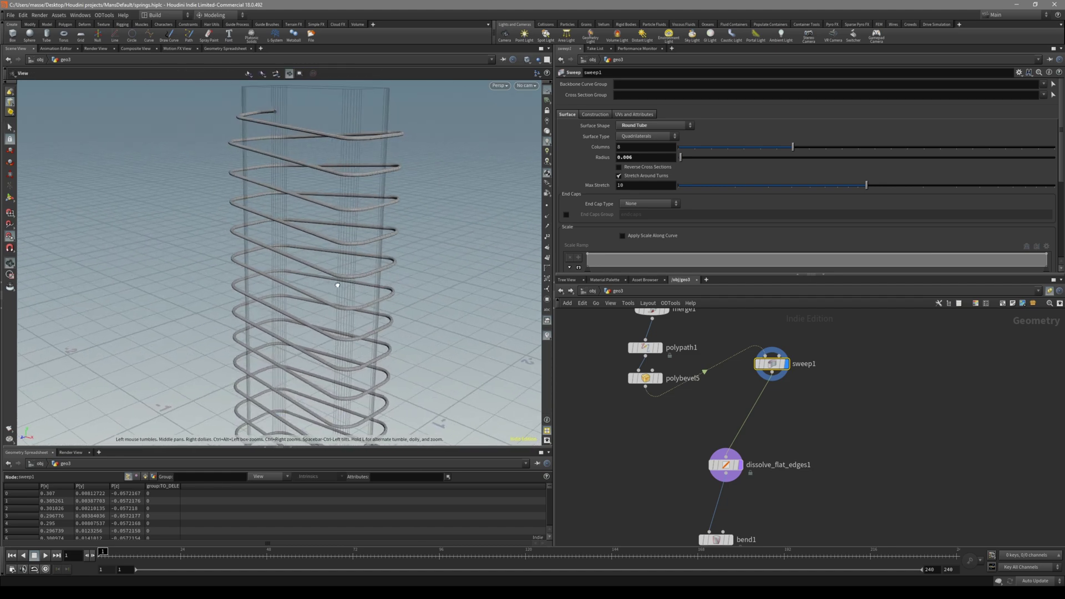